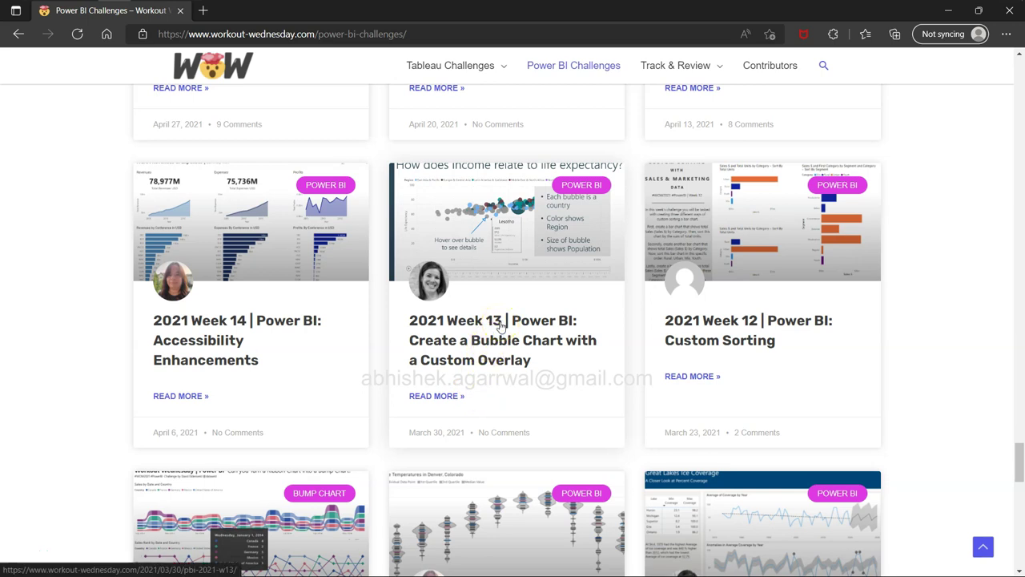
Open the '2021 Week 13 | Power BI: Create a Bubble Chart with a Custom Overlay' challenge post
left_click(500, 328)
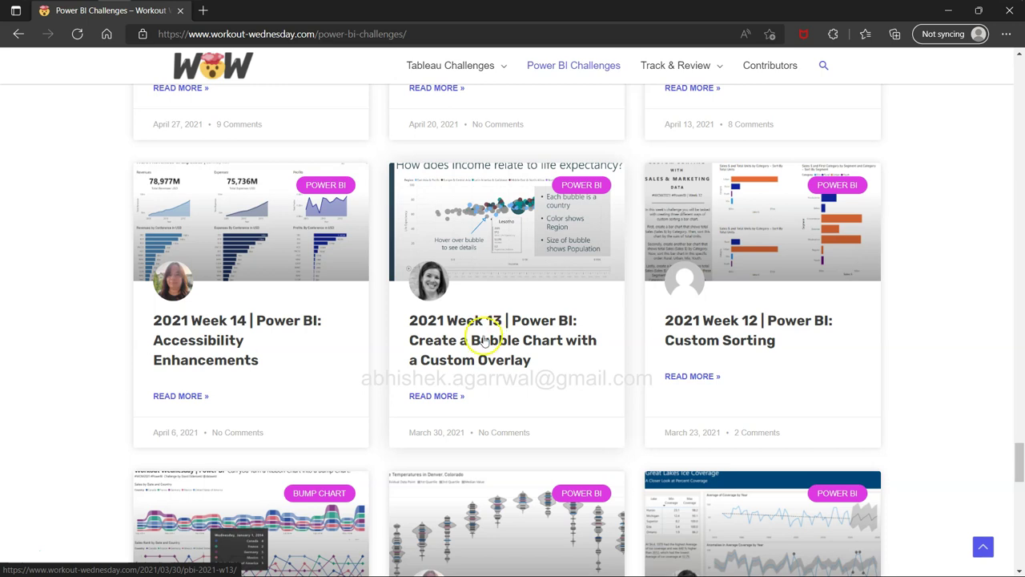
left_click(526, 323)
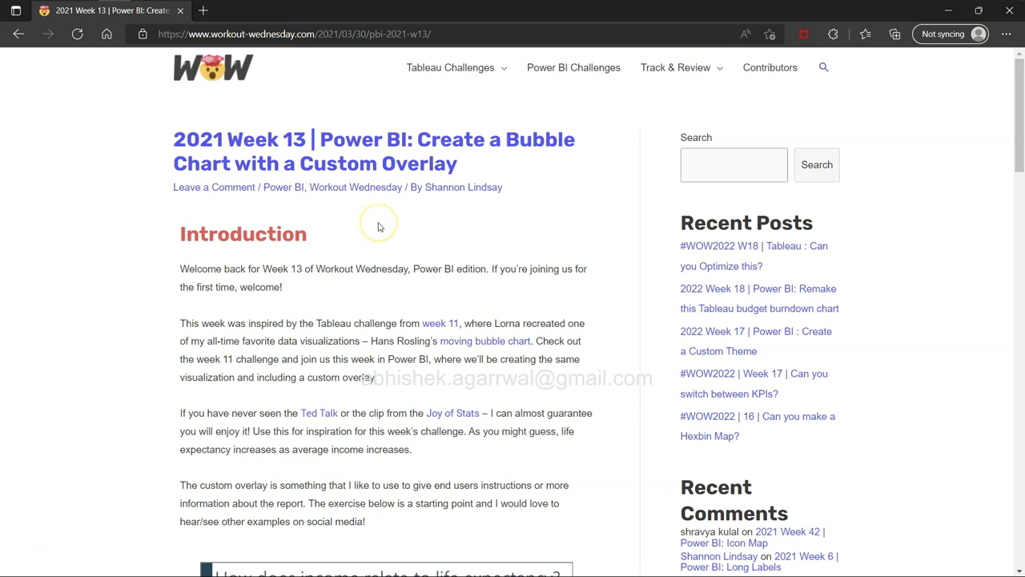
Read through the Week 13 introduction and bring up the context menu of its 'week 11' link
mouse_move(472, 68)
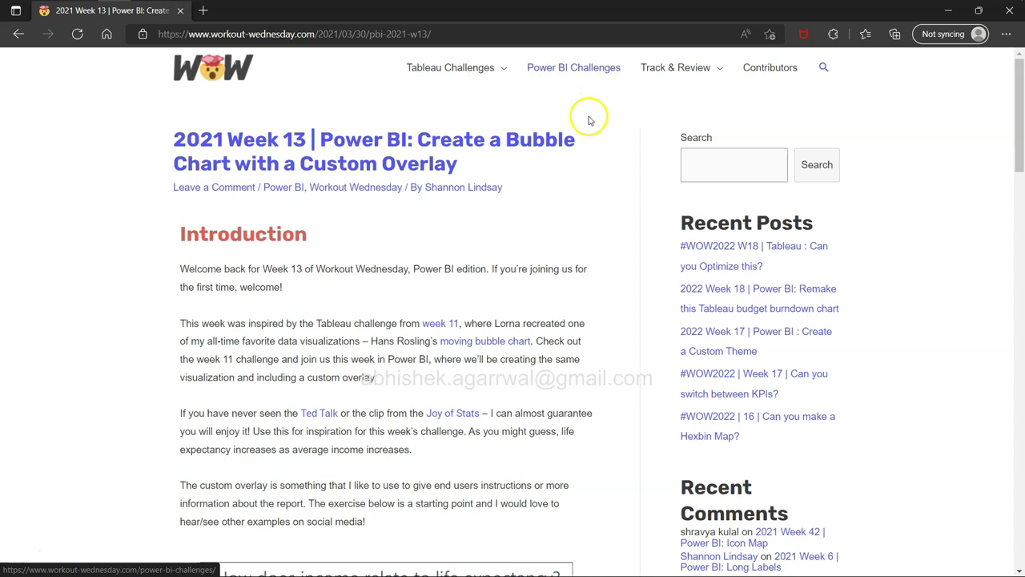
scroll(536, 242, "down", 1)
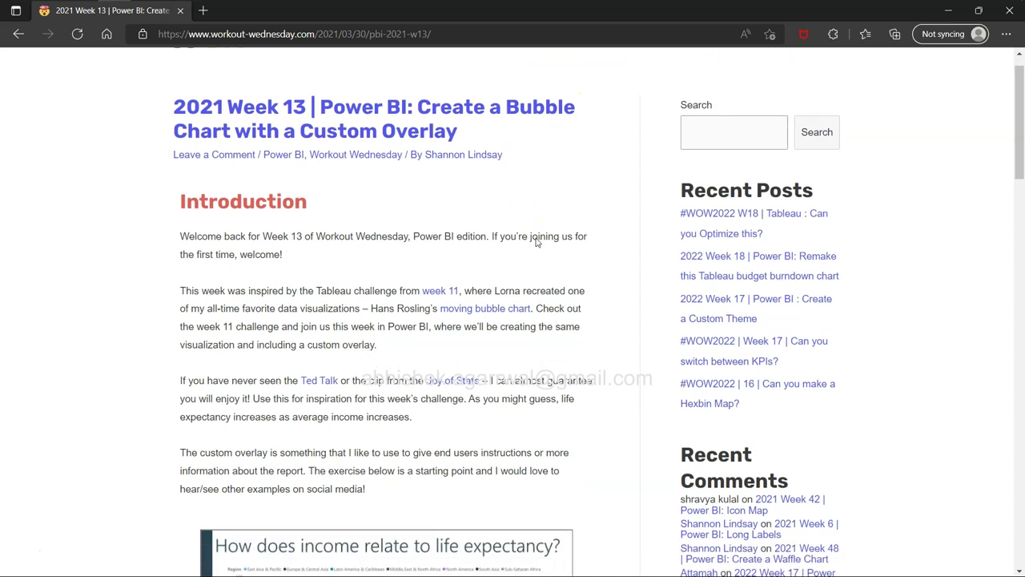
scroll(537, 241, "up", 1)
scroll(537, 242, "up", 1)
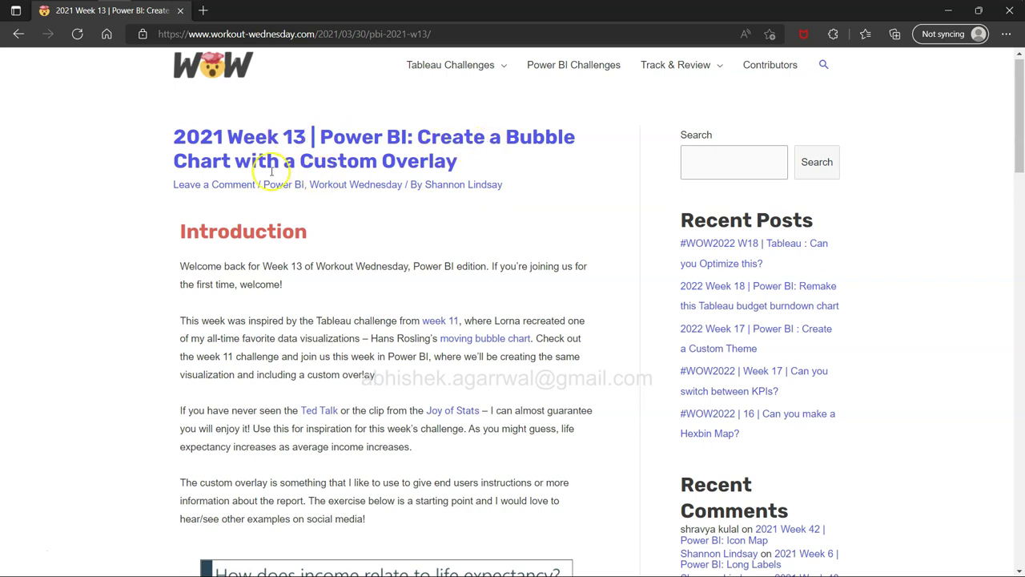
scroll(346, 348, "down", 1)
scroll(347, 348, "down", 1)
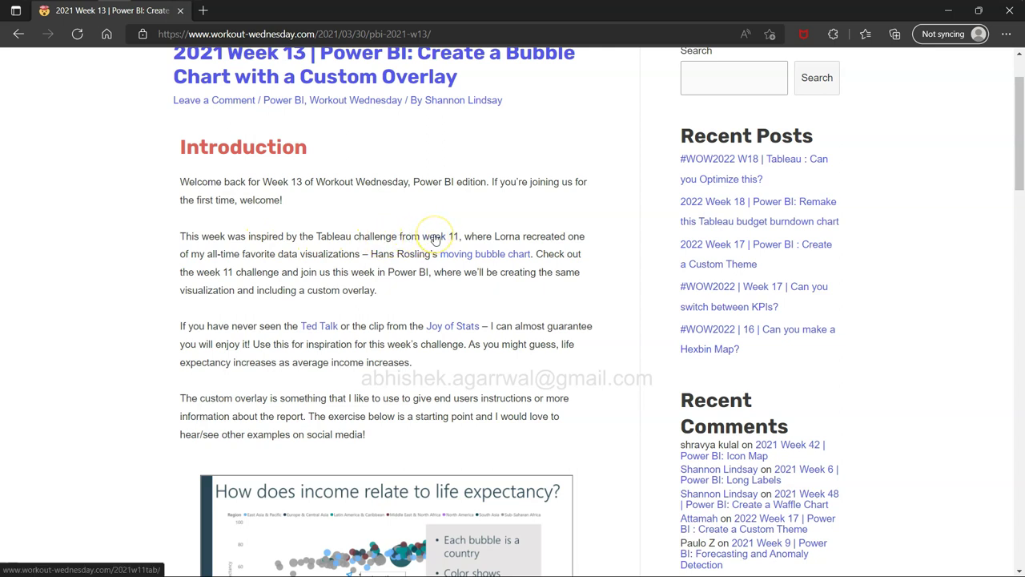
right_click(434, 238)
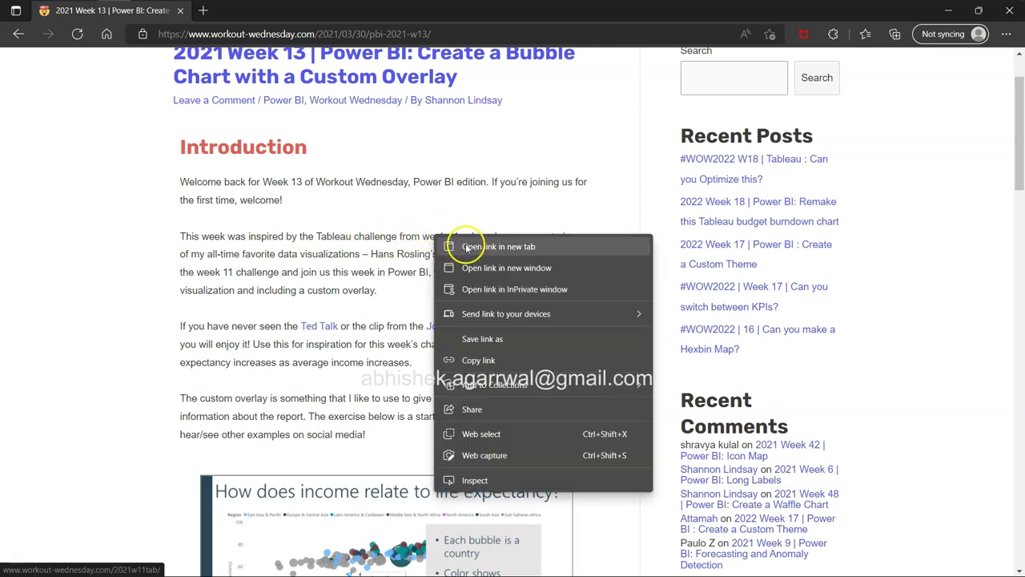
Open the week 11 Tableau challenge in a new tab and scroll through it
left_click(463, 245)
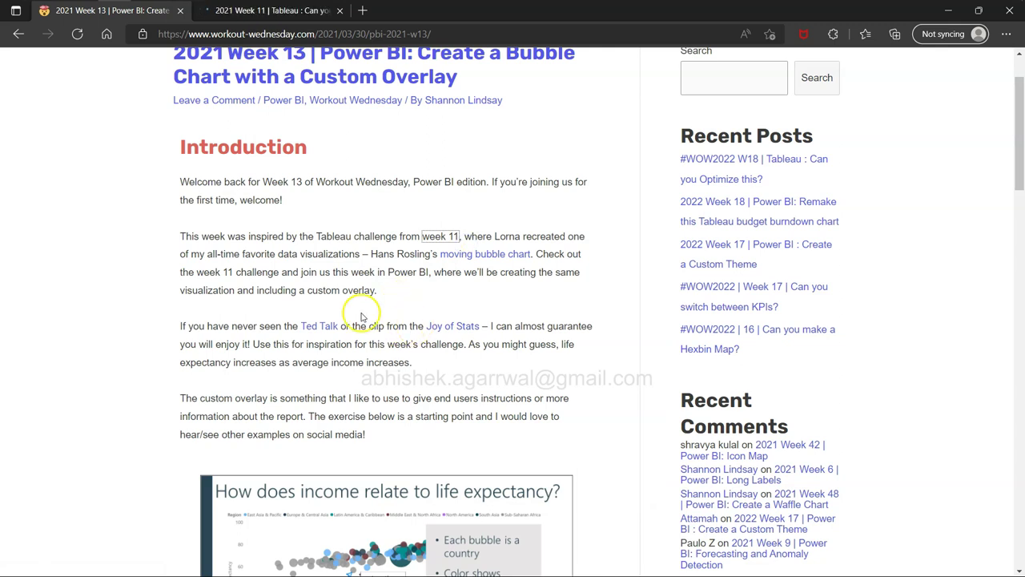
left_click(285, 14)
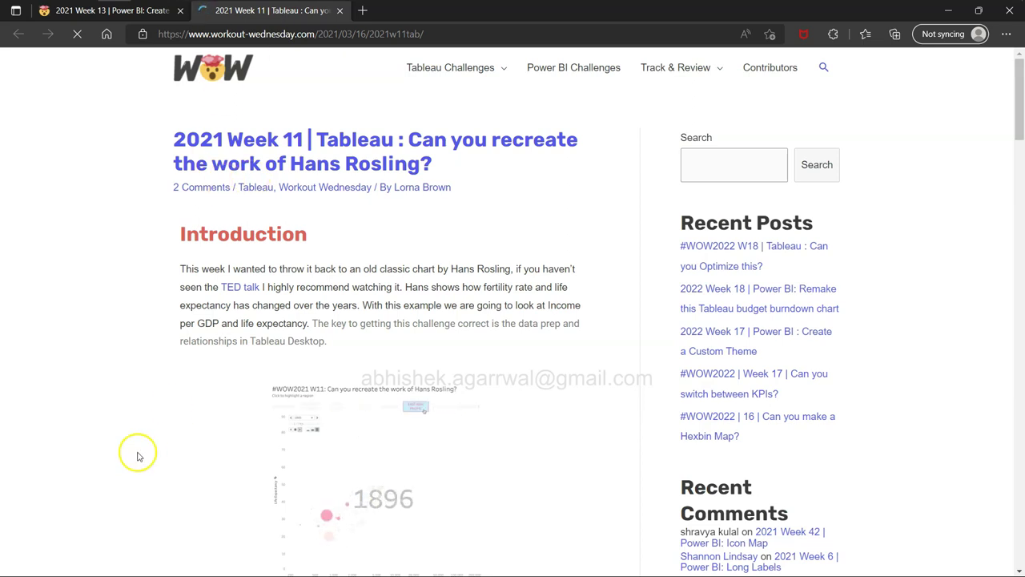
scroll(137, 453, "down", 2)
scroll(137, 456, "down", 7)
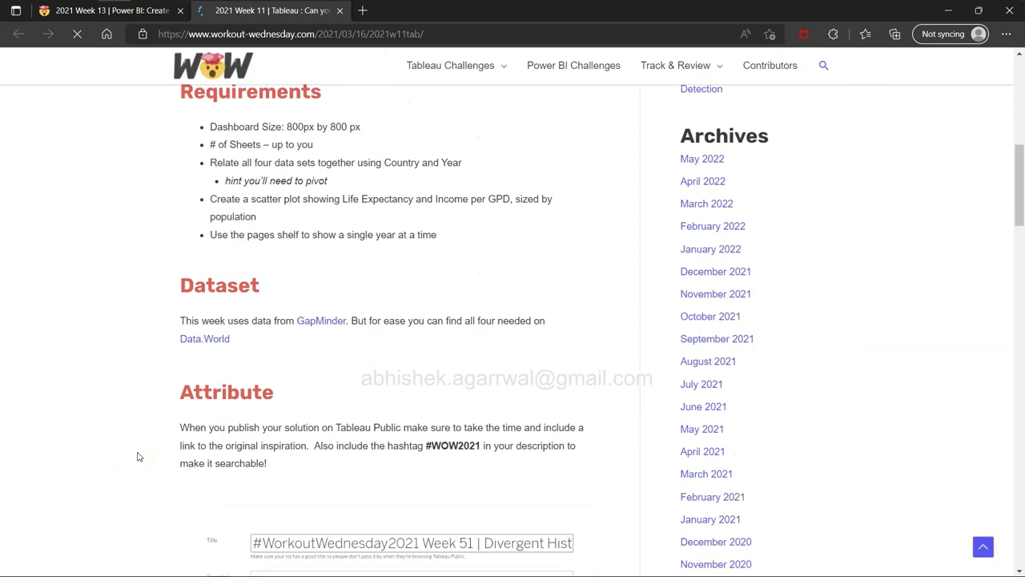
scroll(137, 457, "up", 8)
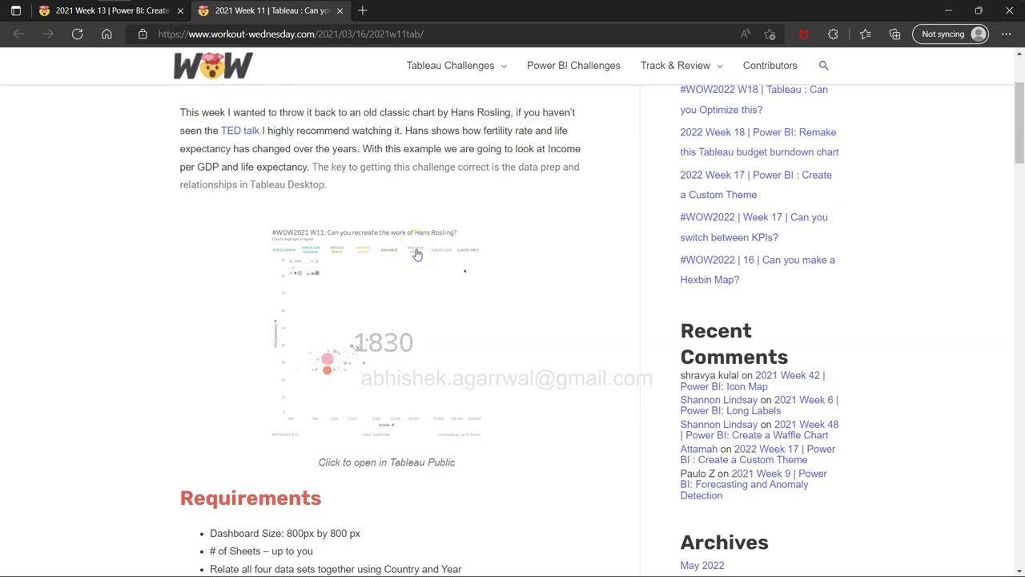
Close the week 11 tab and scroll down to the embedded Power BI report
left_click(339, 11)
scroll(298, 264, "down", 1)
scroll(301, 267, "down", 1)
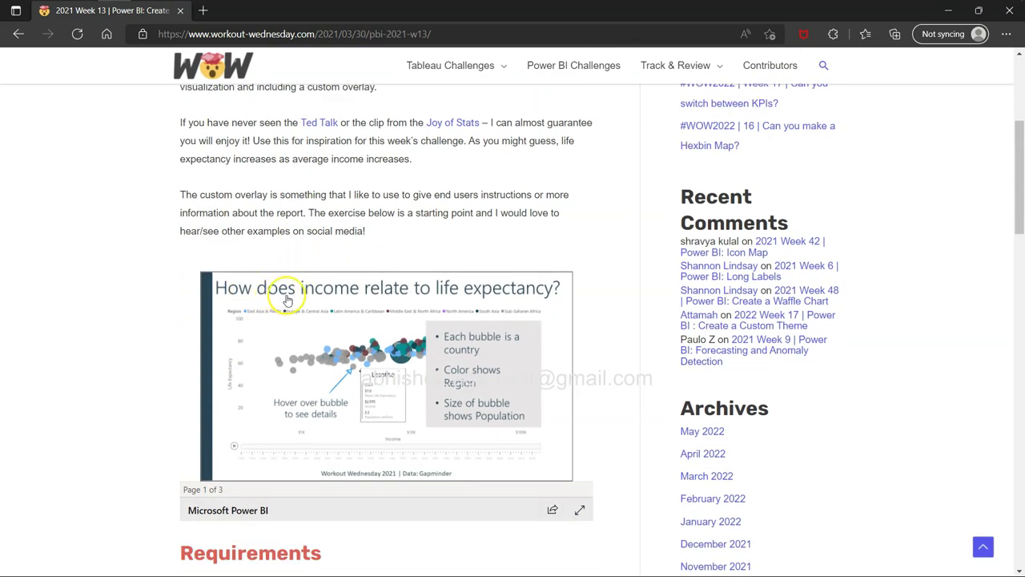
Show the embedded report full screen and play the year animation, pausing it at 1919
left_click(578, 511)
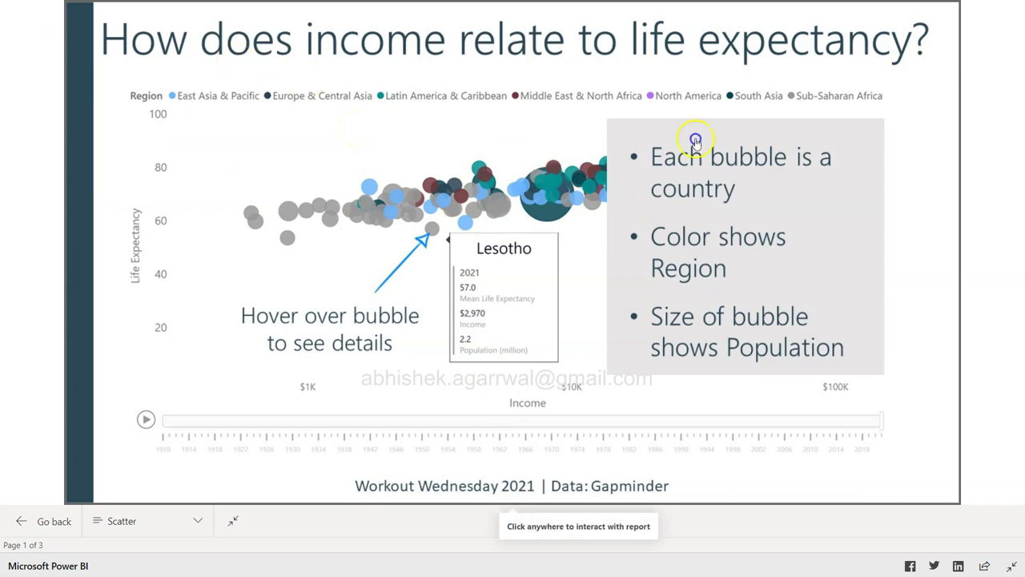
left_click(547, 163)
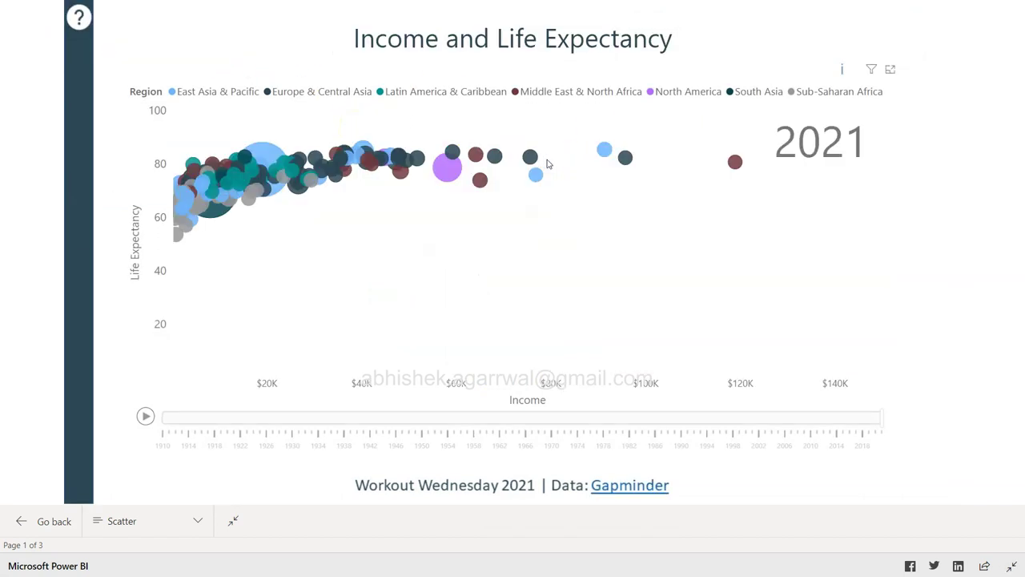
left_click(317, 196)
mouse_move(441, 171)
left_click(145, 416)
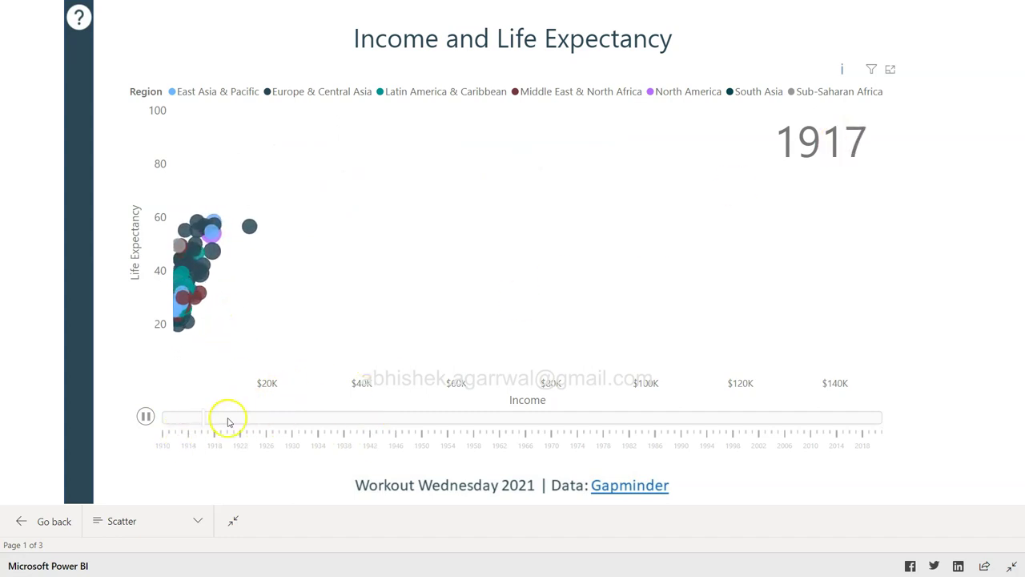
left_click(145, 416)
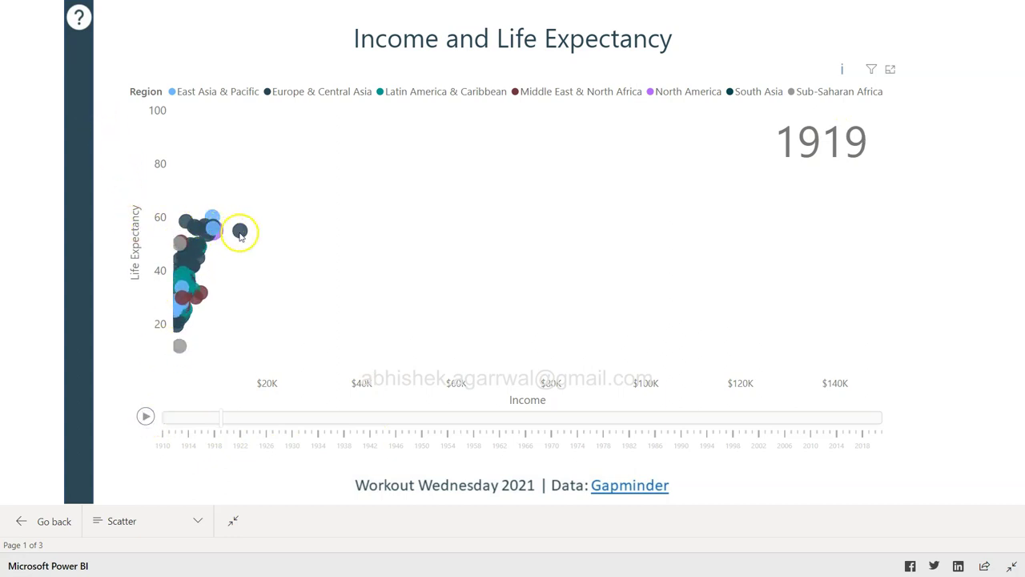
Display the ? help overlay explaining the chart, then dismiss it
mouse_move(241, 235)
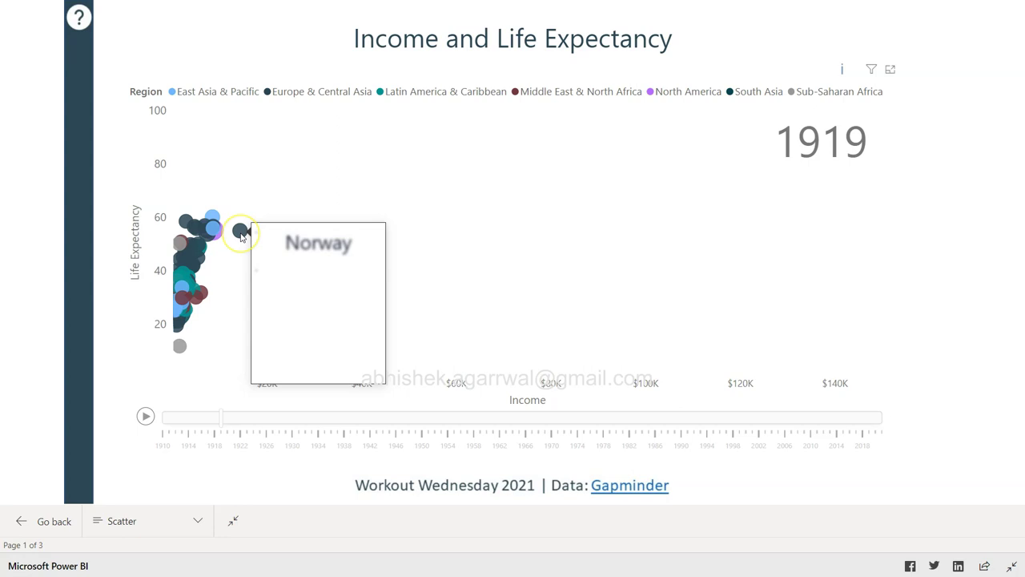
left_click(80, 22)
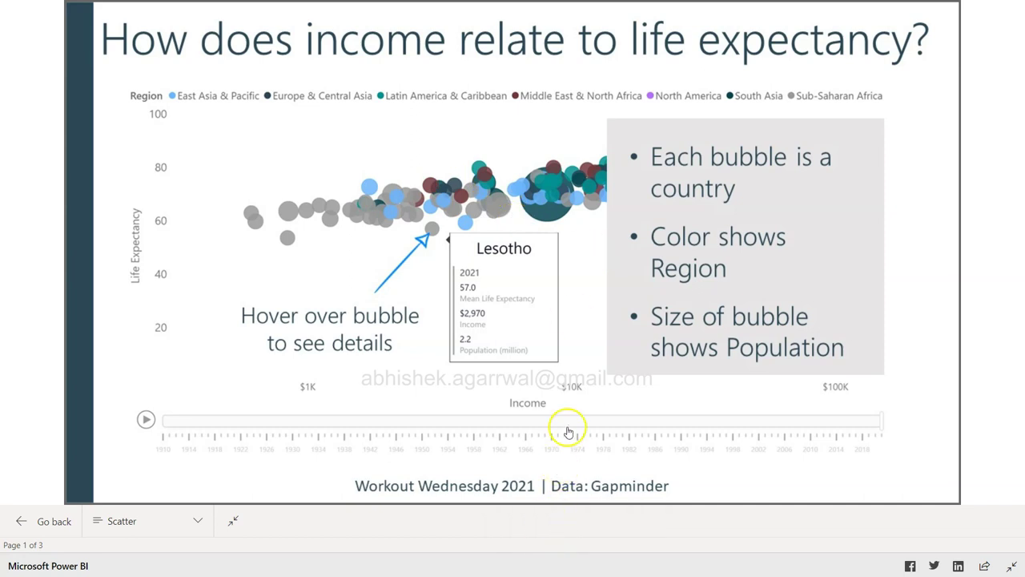
left_click(585, 304)
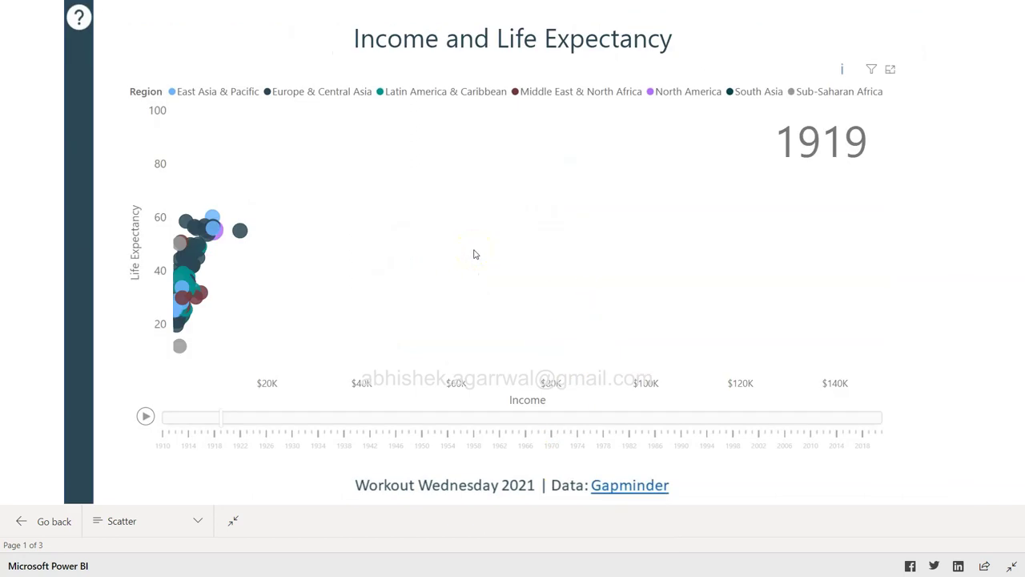
Leave full-screen view and scroll down to the challenge's Requirements section
key("Escape")
left_click(297, 252)
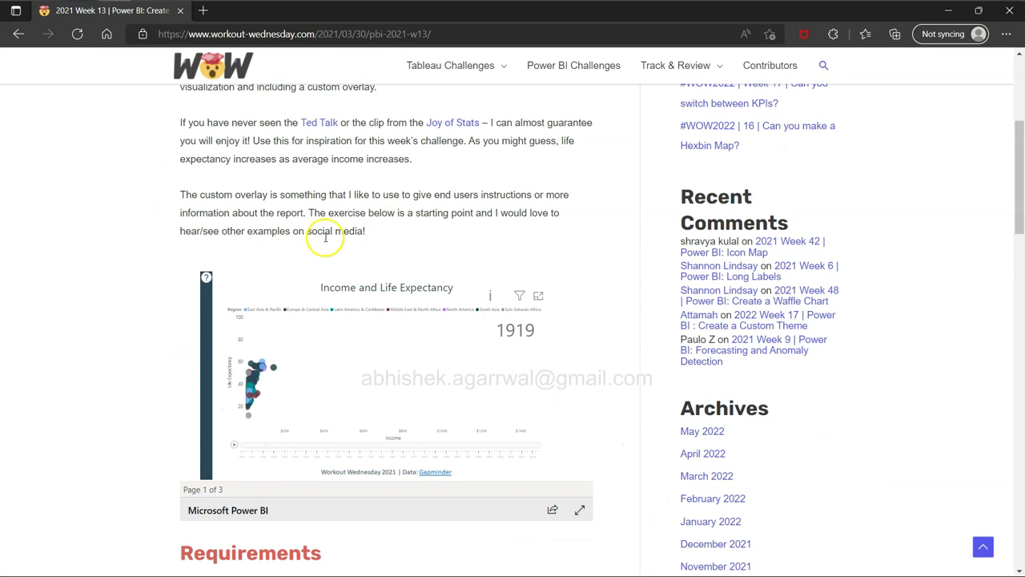
left_click(152, 295)
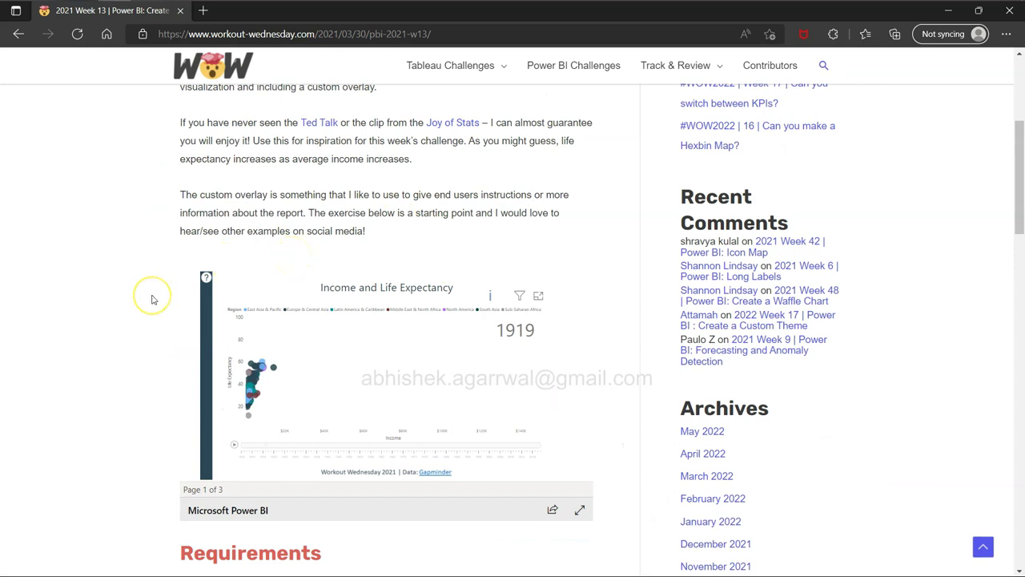
scroll(153, 300, "down", 3)
scroll(154, 300, "down", 2)
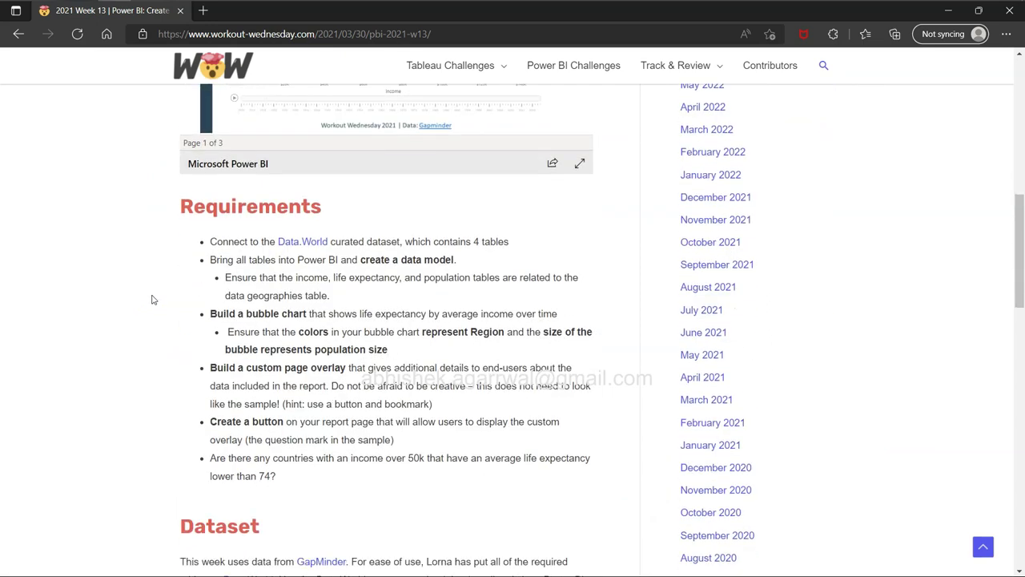
left_click(213, 240)
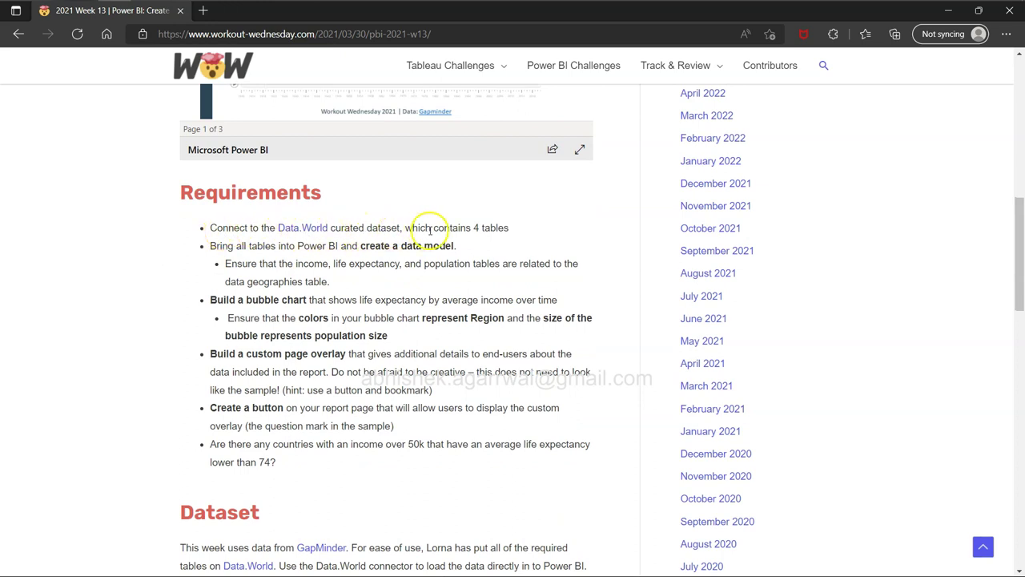
Open the Data.World WOW2021 W11 dataset in a new tab, then view the Power BI Video Tutorials sheet
left_click(326, 228)
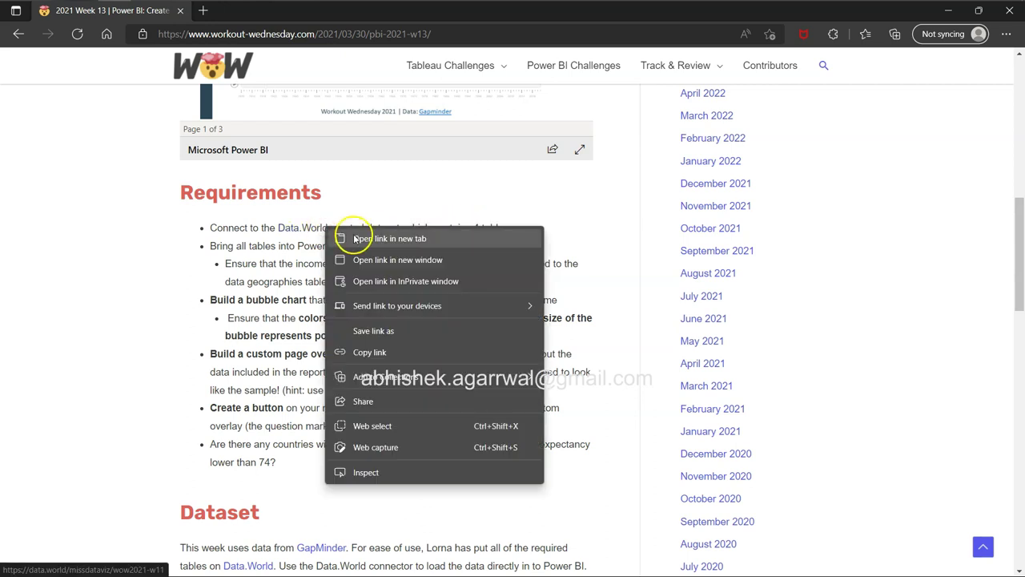
left_click(354, 235)
left_click(286, 17)
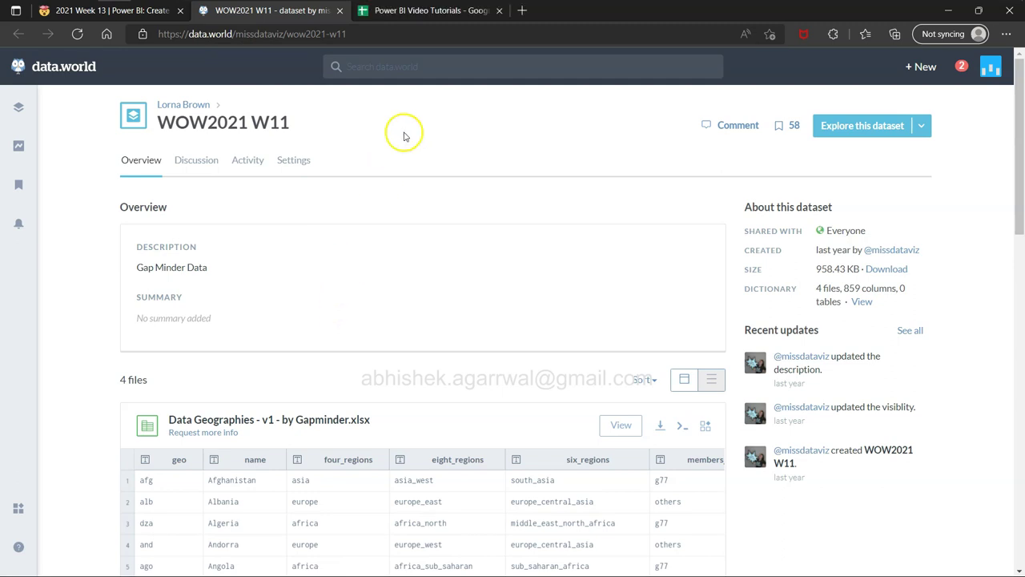
left_click(432, 10)
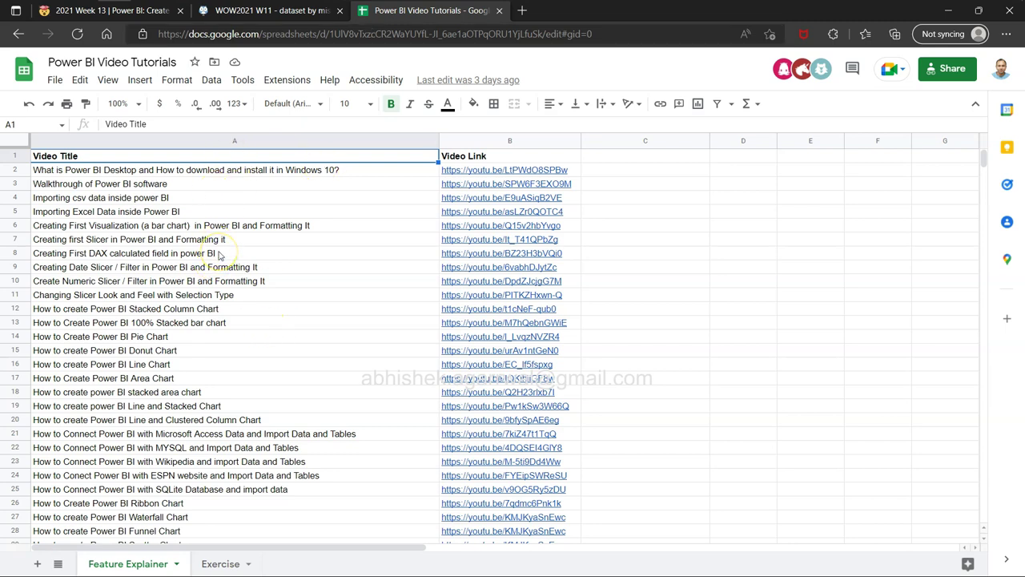
left_click(231, 211)
key("ctrl+Down")
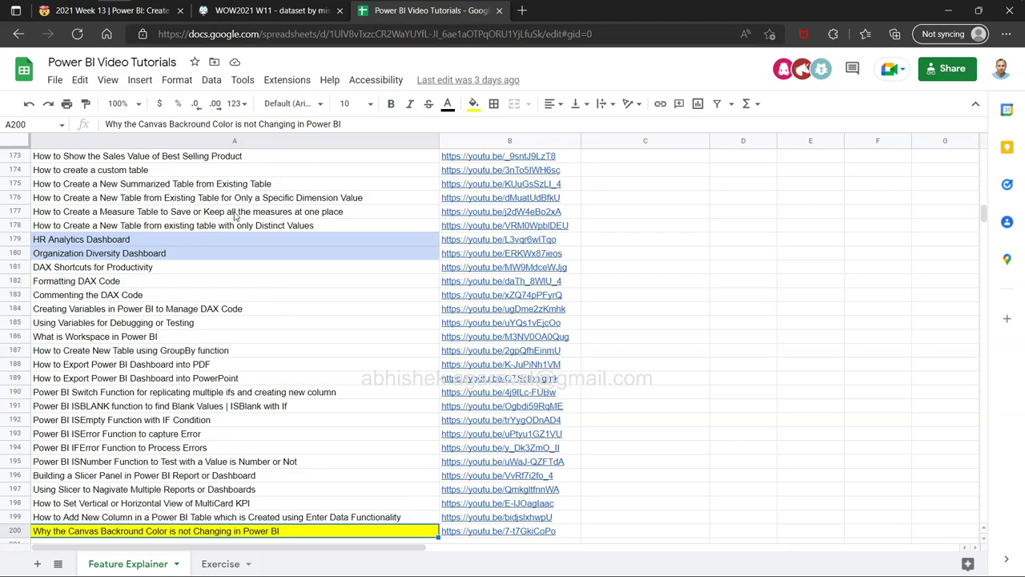
scroll(182, 277, "up", 2)
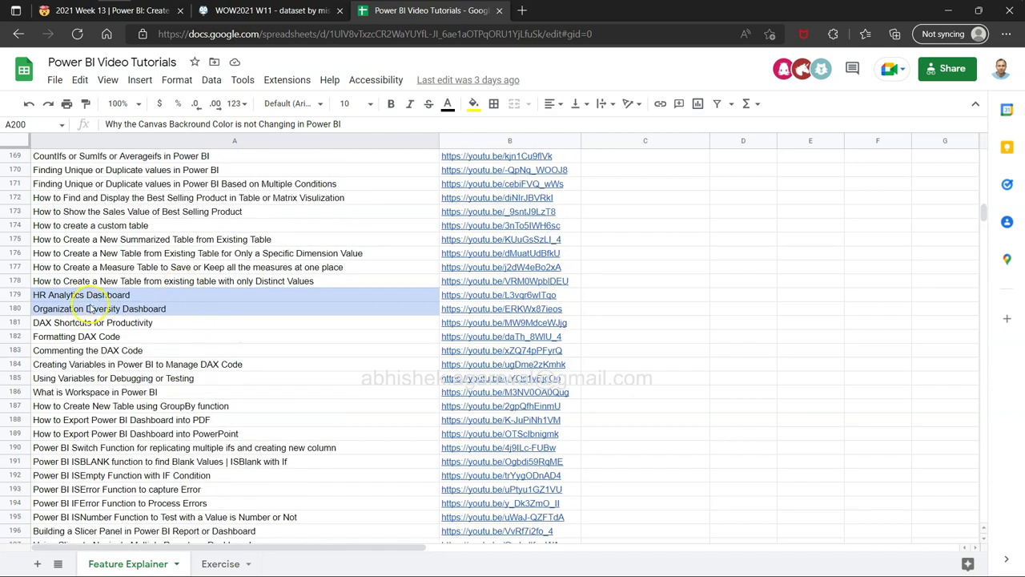
scroll(90, 305, "up", 4)
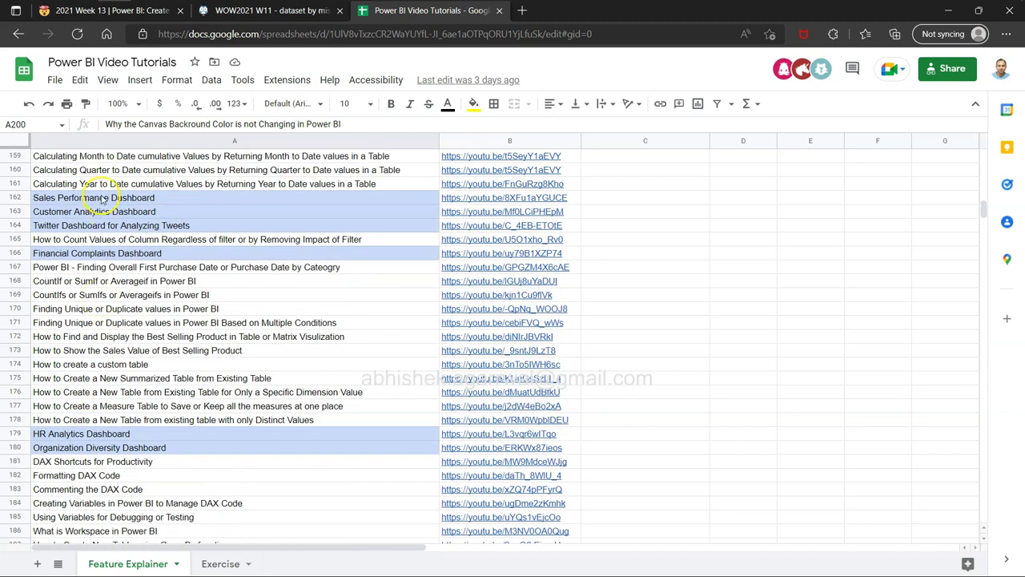
scroll(108, 224, "up", 20)
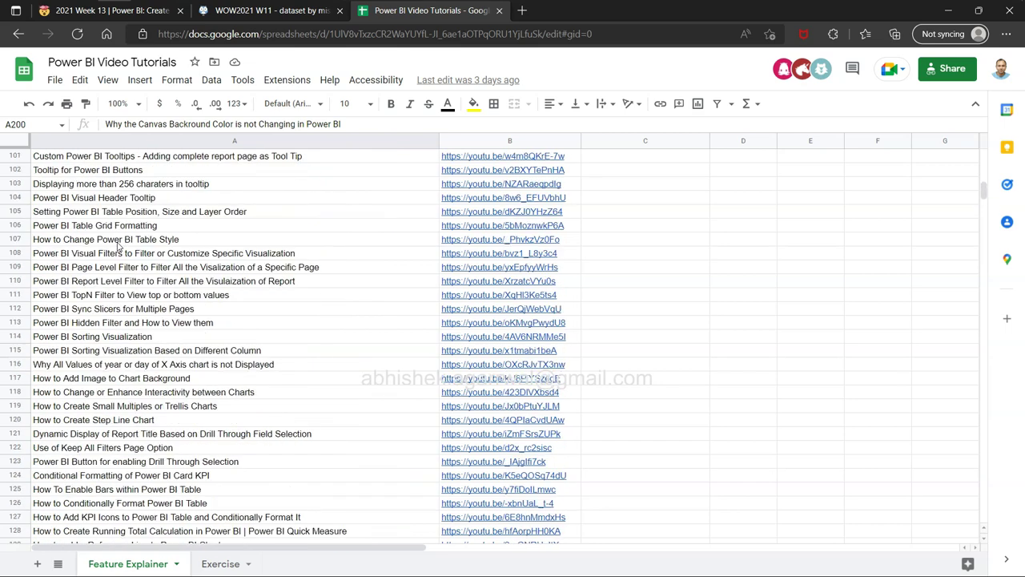
scroll(118, 245, "up", 14)
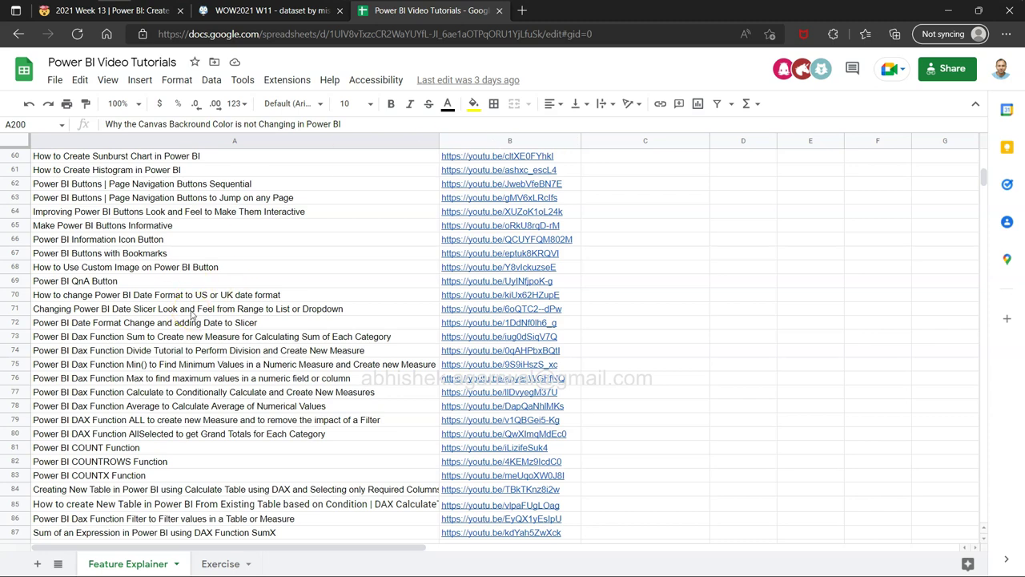
left_click(218, 563)
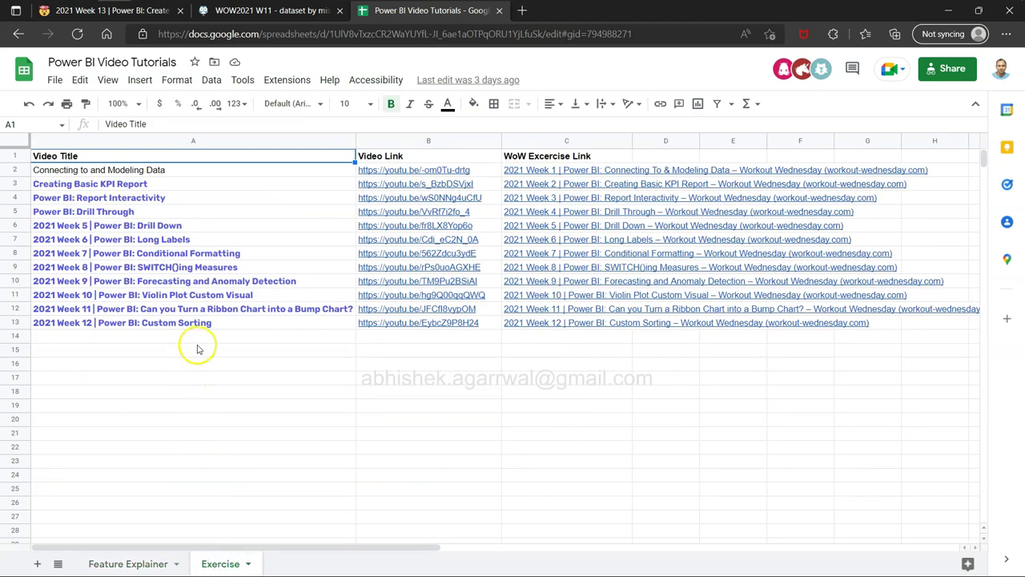
left_click(131, 339)
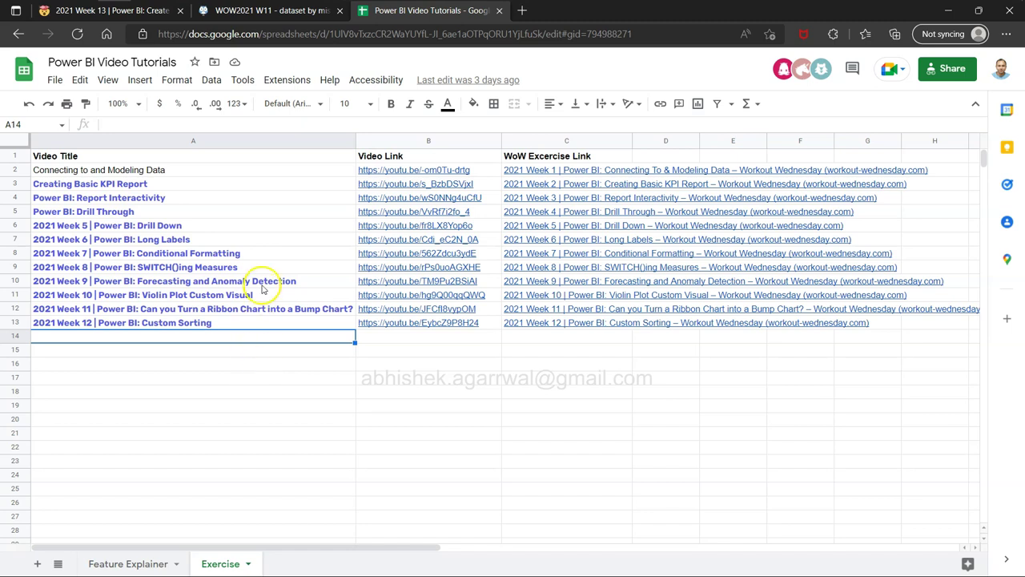
In Power BI Desktop, search connectors for 'data.wor' and connect with Data.World - Get Dataset (Beta)
key("alt+Tab")
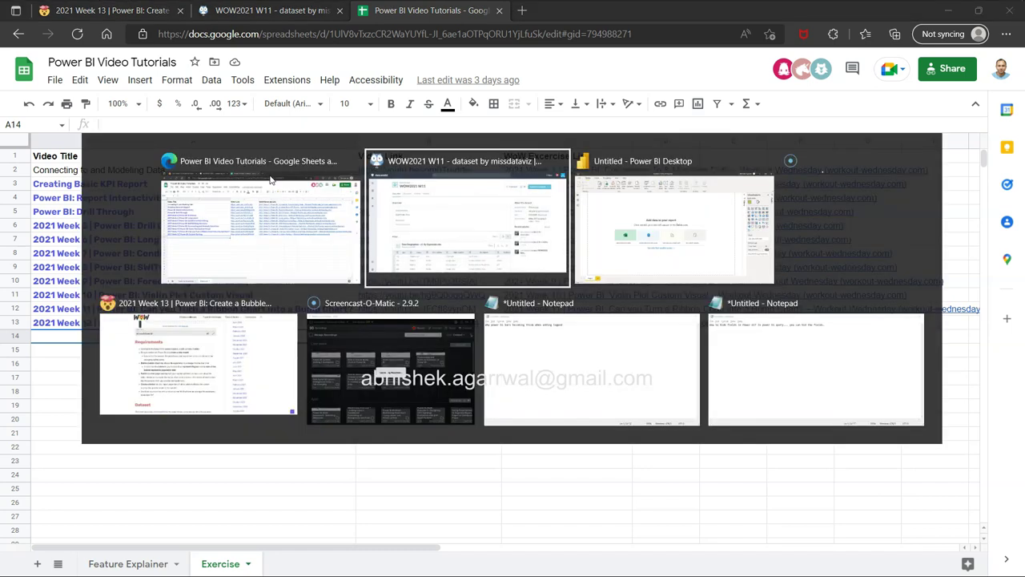
key("alt+Tab")
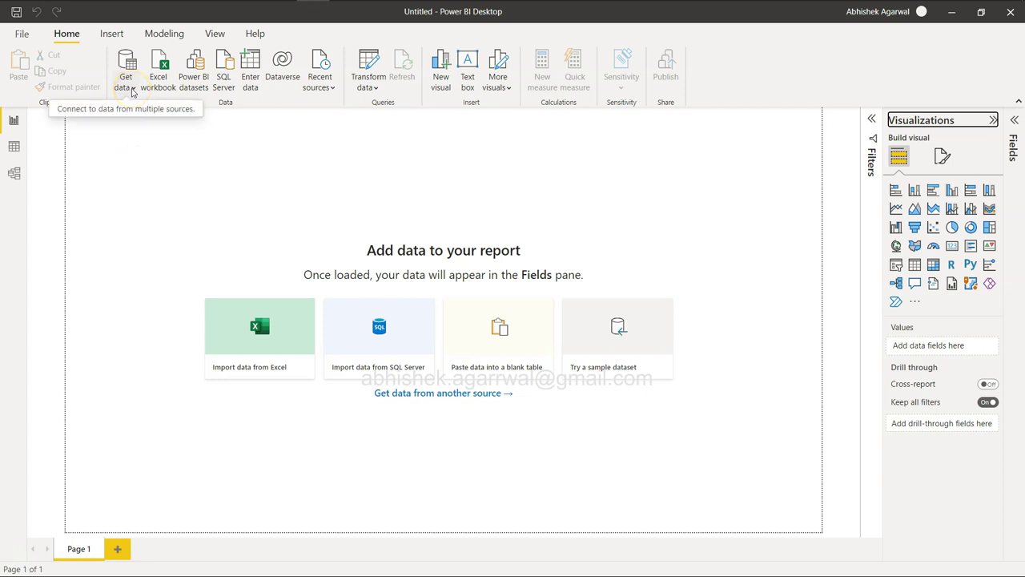
left_click(133, 88)
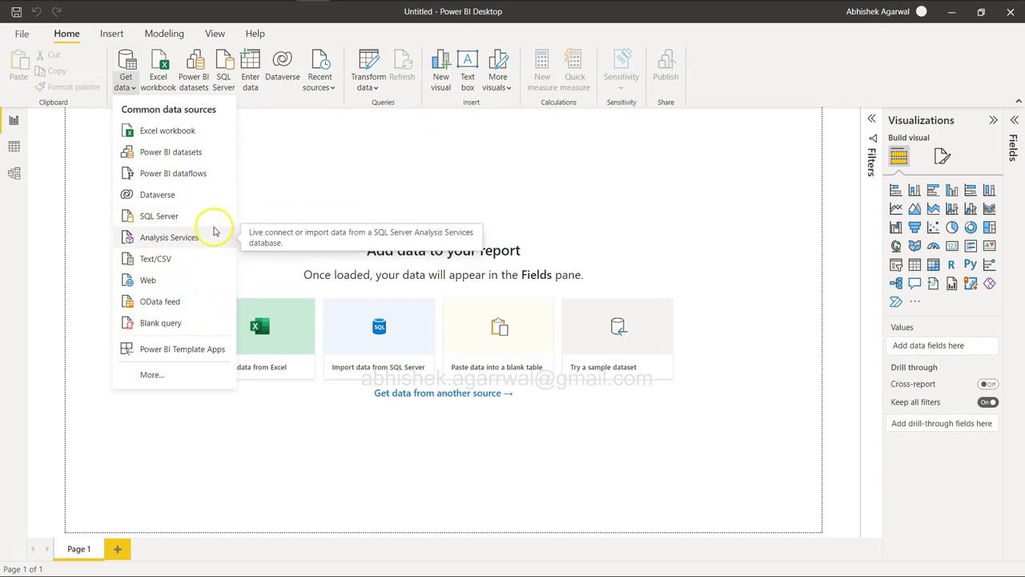
left_click(193, 375)
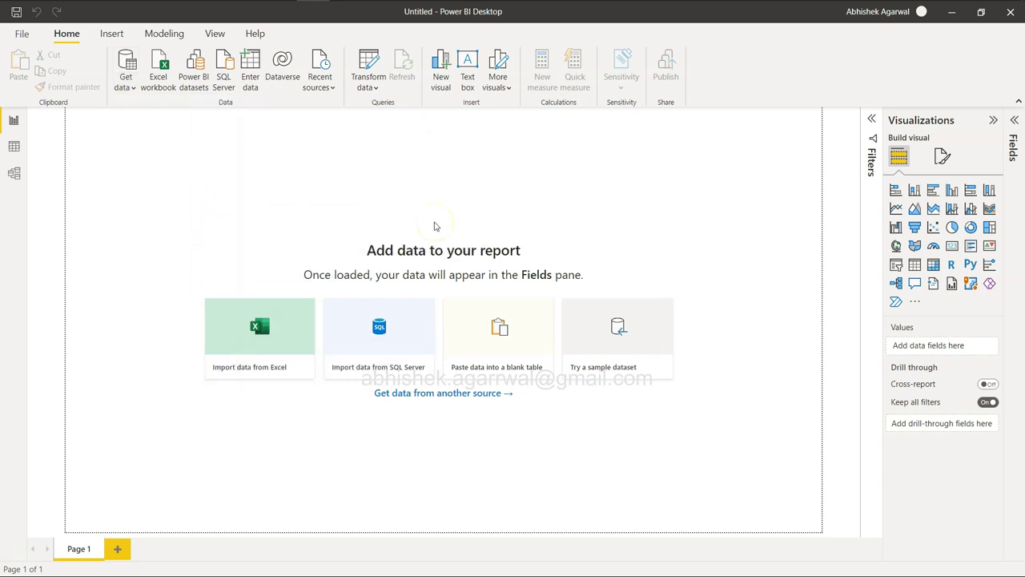
left_click(403, 172)
left_click(369, 126)
type("data.wor")
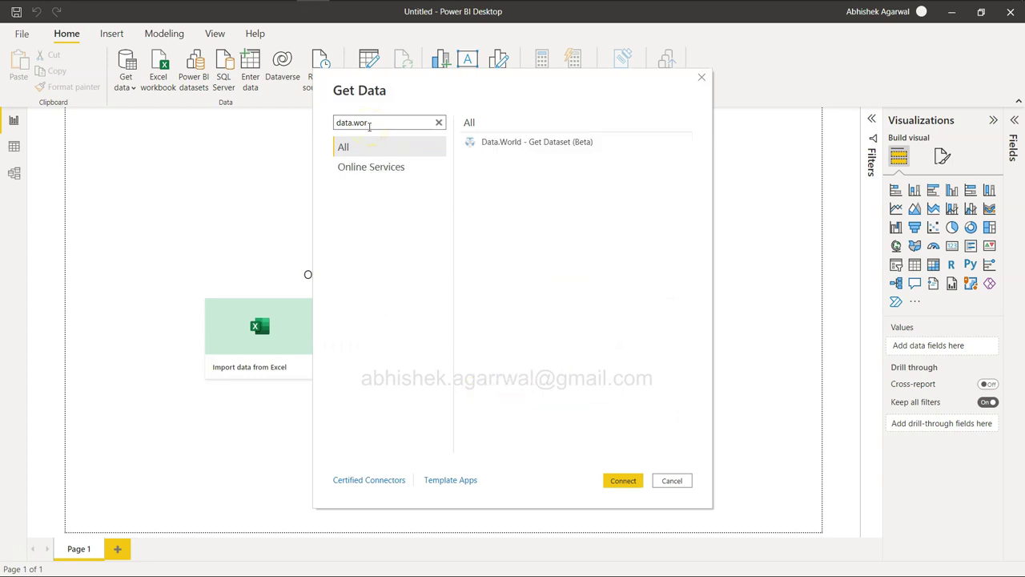
left_click(504, 146)
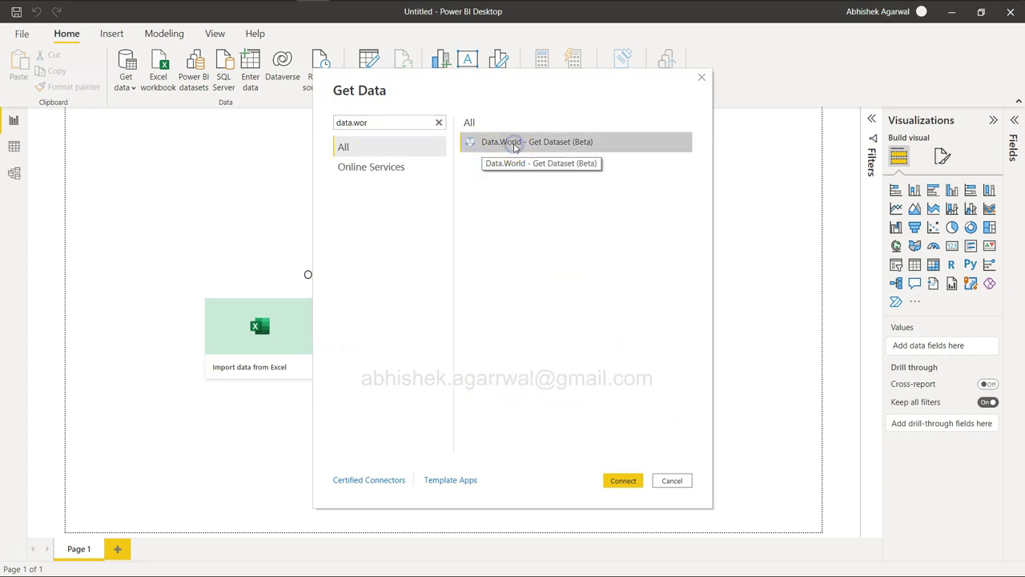
left_click(622, 482)
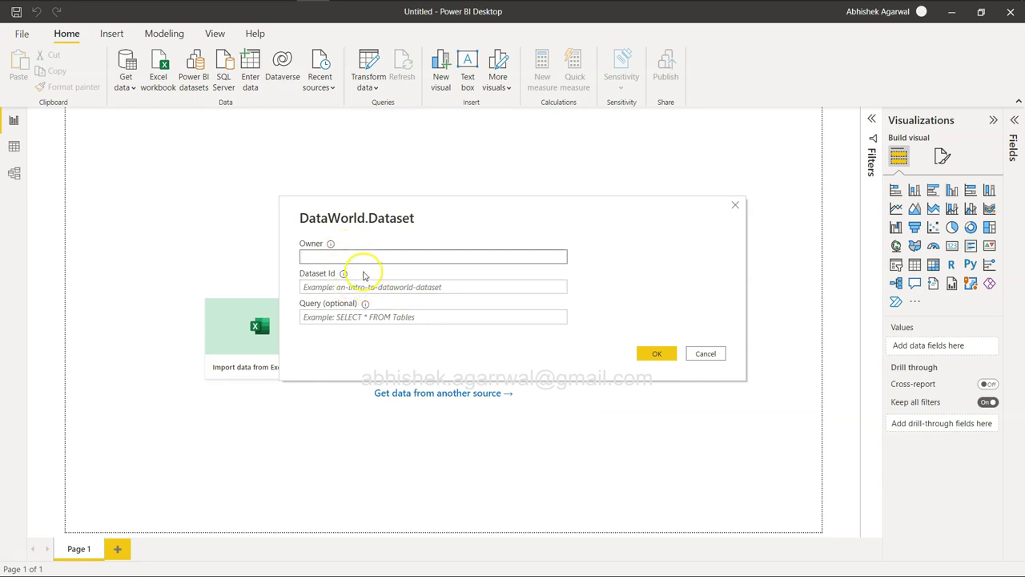
Copy the owner's username from the data.world page address into the Owner field
key("alt+Tab")
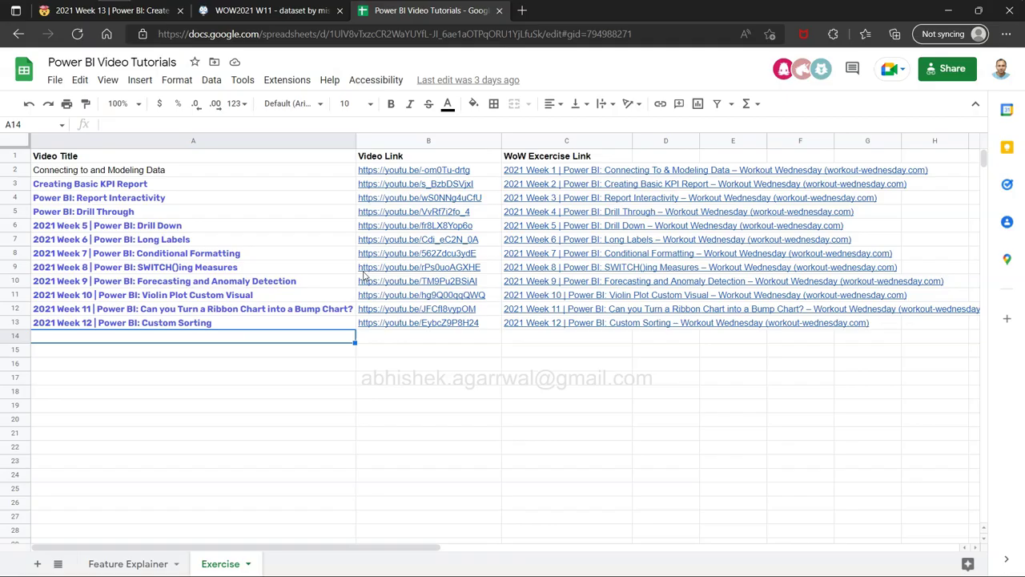
left_click(284, 12)
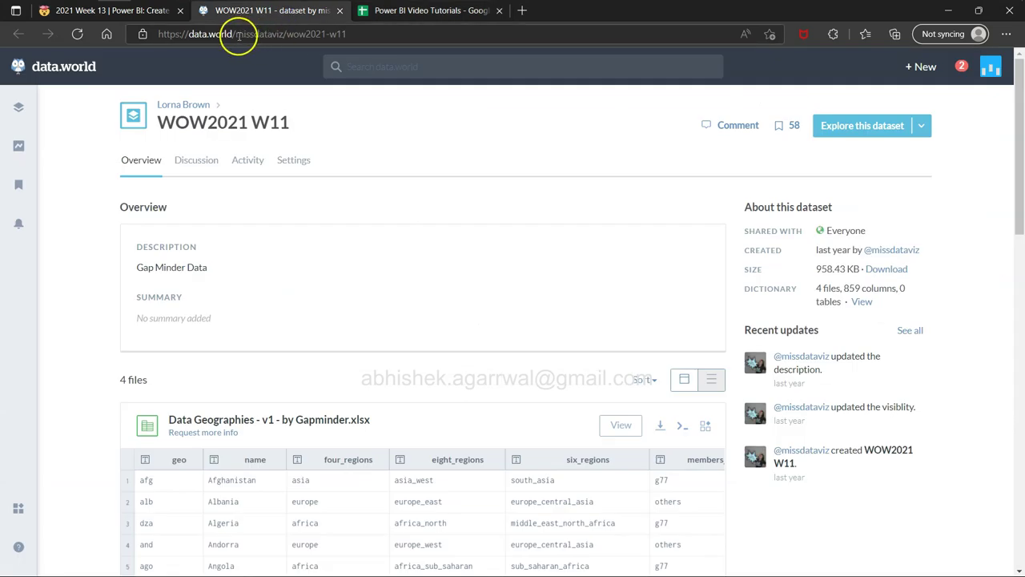
left_click_drag(237, 34, 283, 35)
key("ctrl+c")
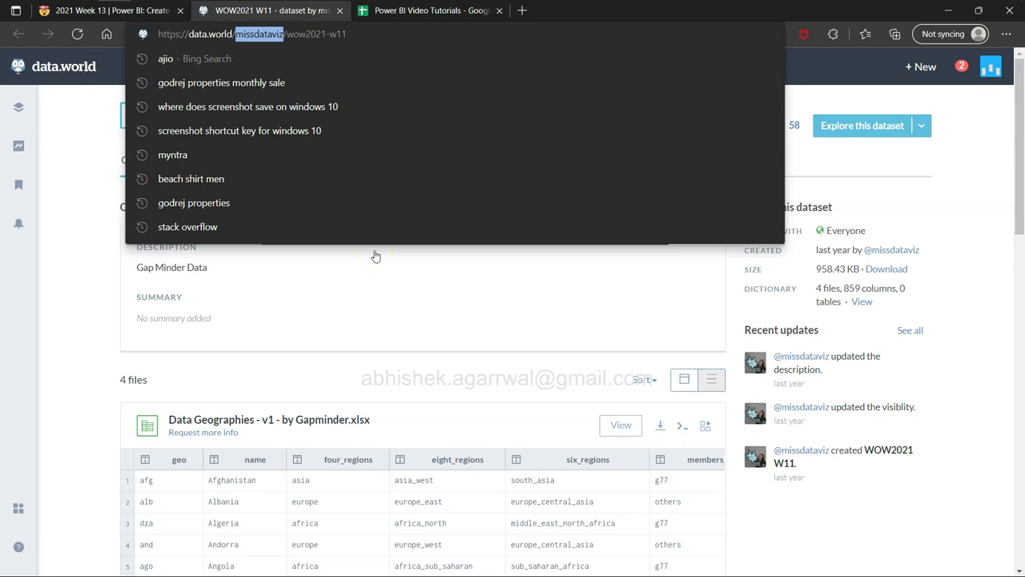
key("alt+Tab")
key("alt+Tab")
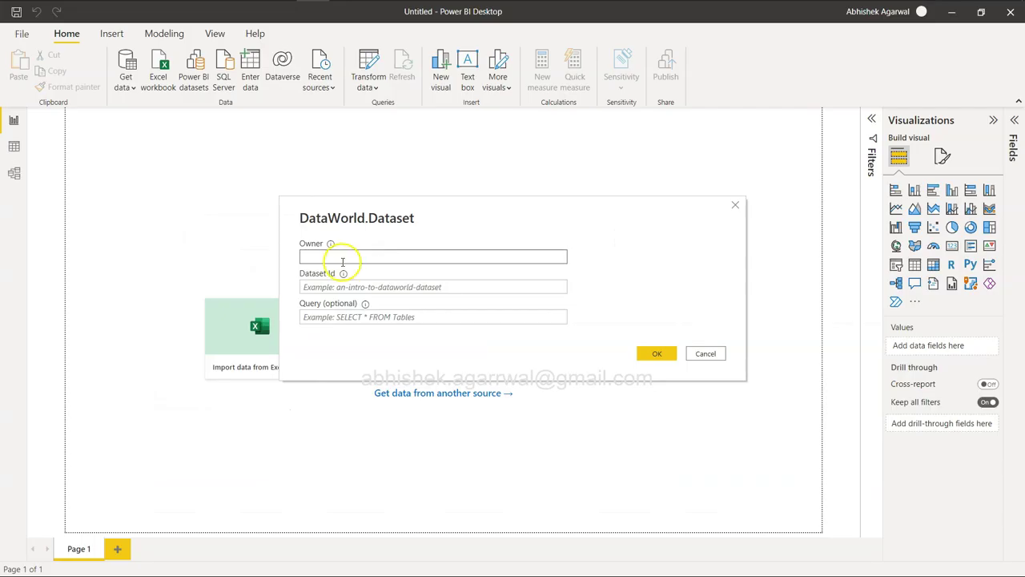
left_click(342, 257)
key("ctrl+v")
key("Tab")
Copy the dataset id wow2021-w11 from the page address for the Dataset Id field
key("alt+Tab")
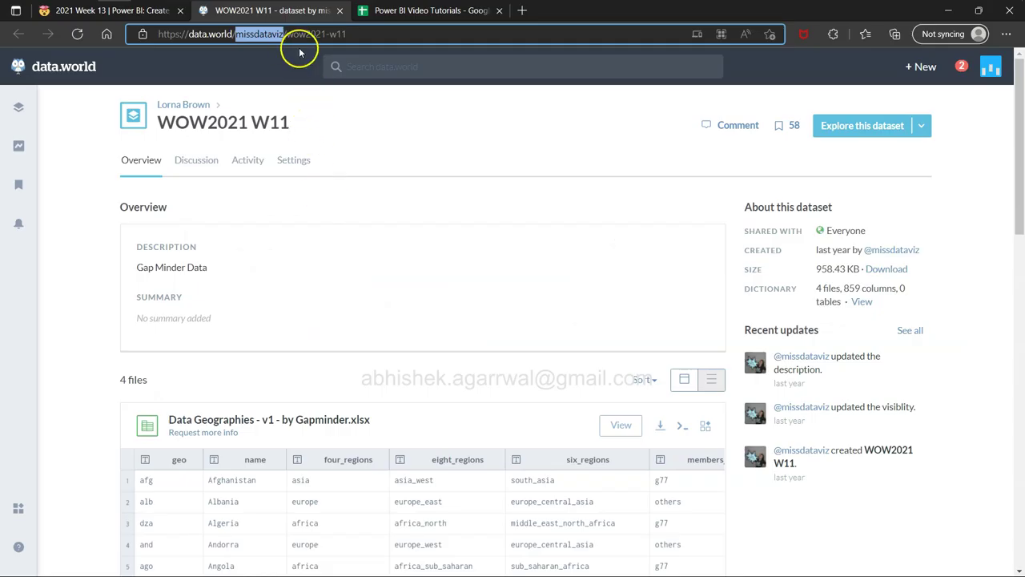
left_click_drag(286, 33, 357, 33)
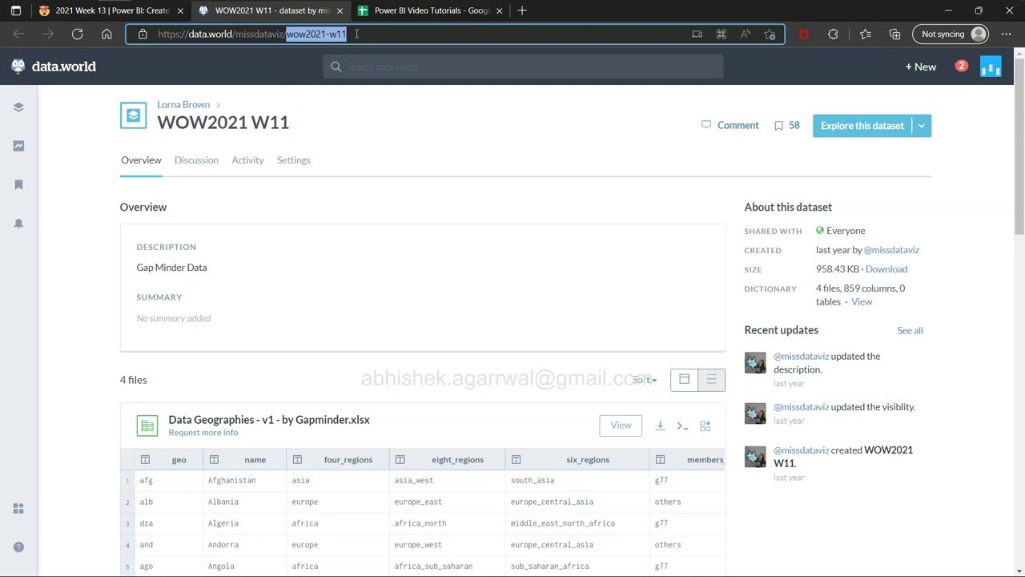
key("alt+Tab")
left_click(441, 287)
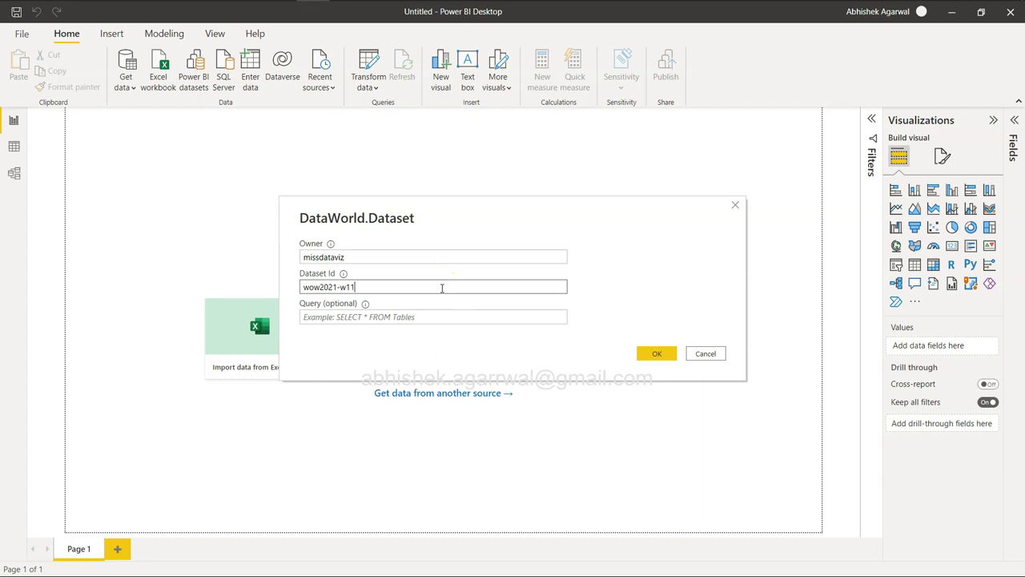
Connect to wow2021-w11 and tick income, life_expectancy_years, list_of_countries_etc and population_total in the Navigator
left_click(653, 353)
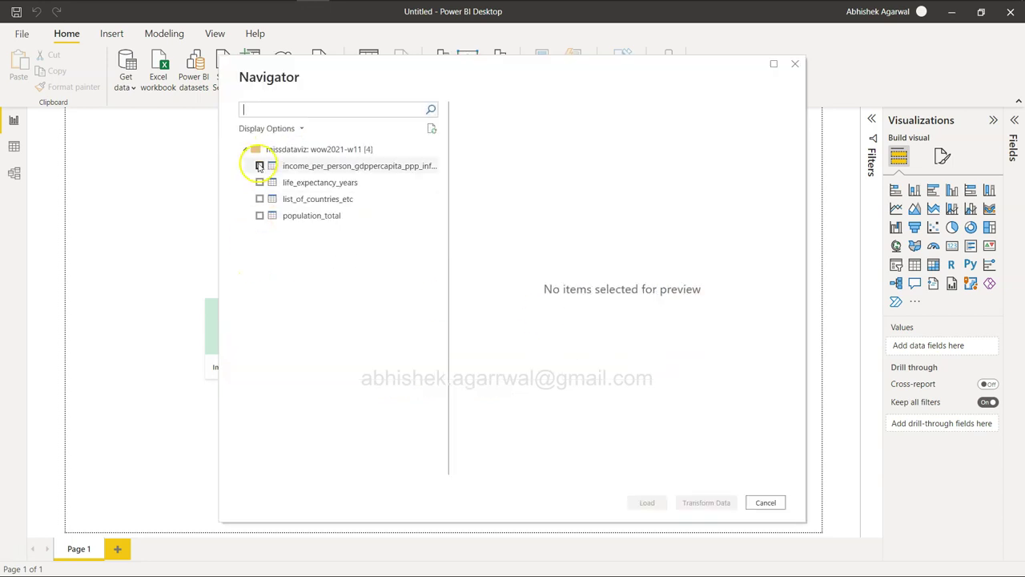
left_click(258, 165)
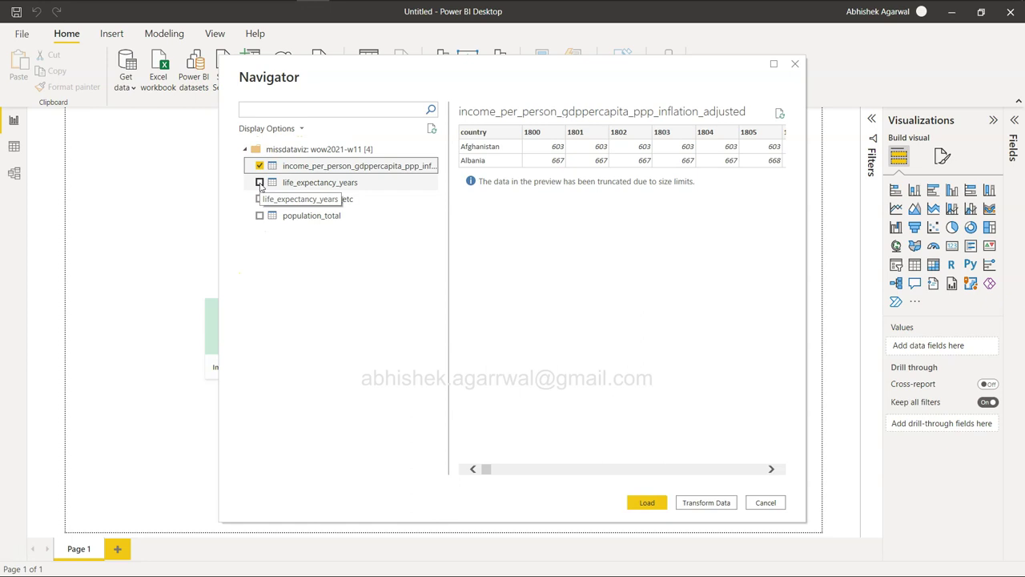
left_click(259, 182)
left_click(259, 198)
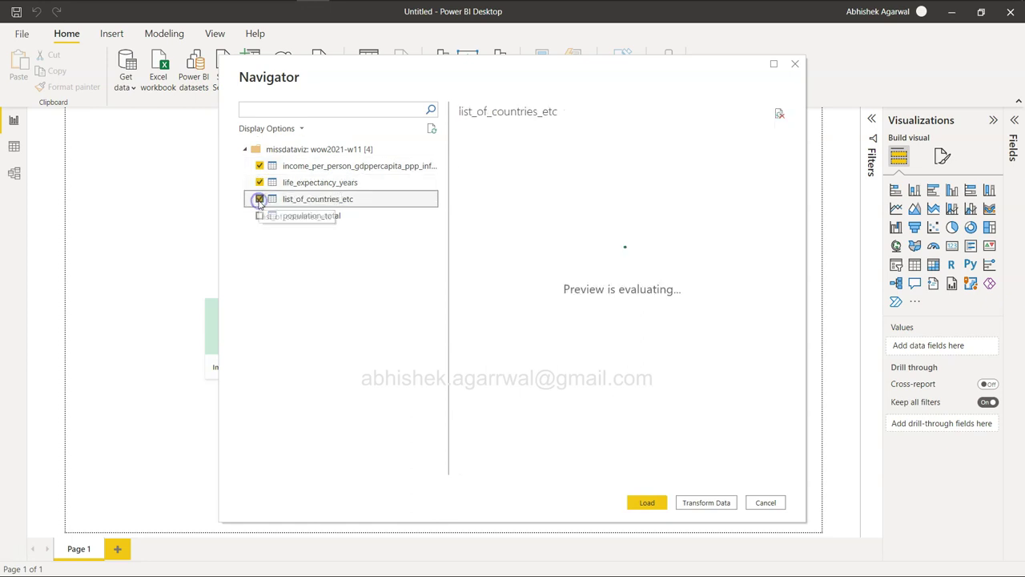
left_click(258, 216)
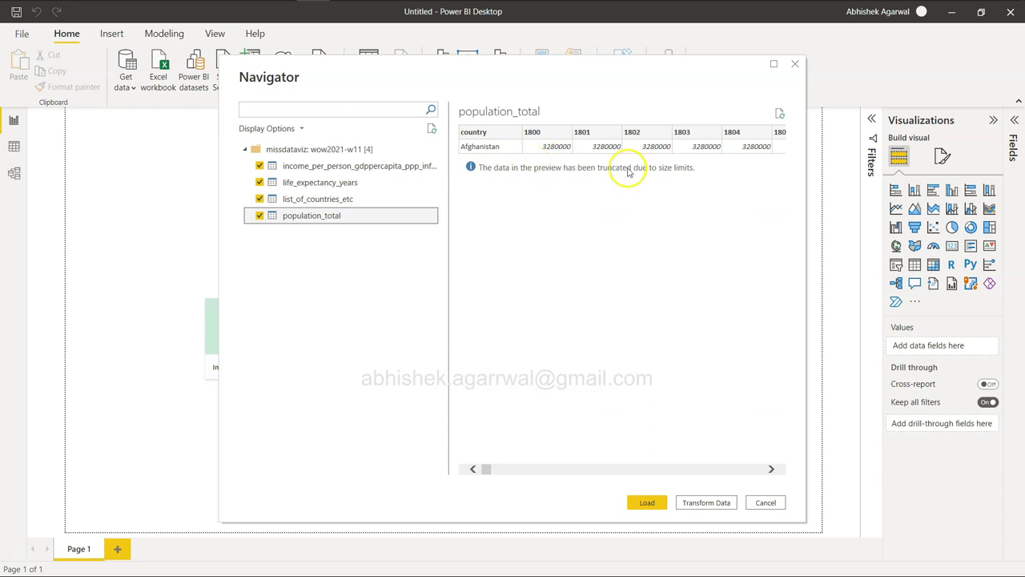
In Power Query Editor, unpivot the income per person query's year columns beside country
left_click(715, 503)
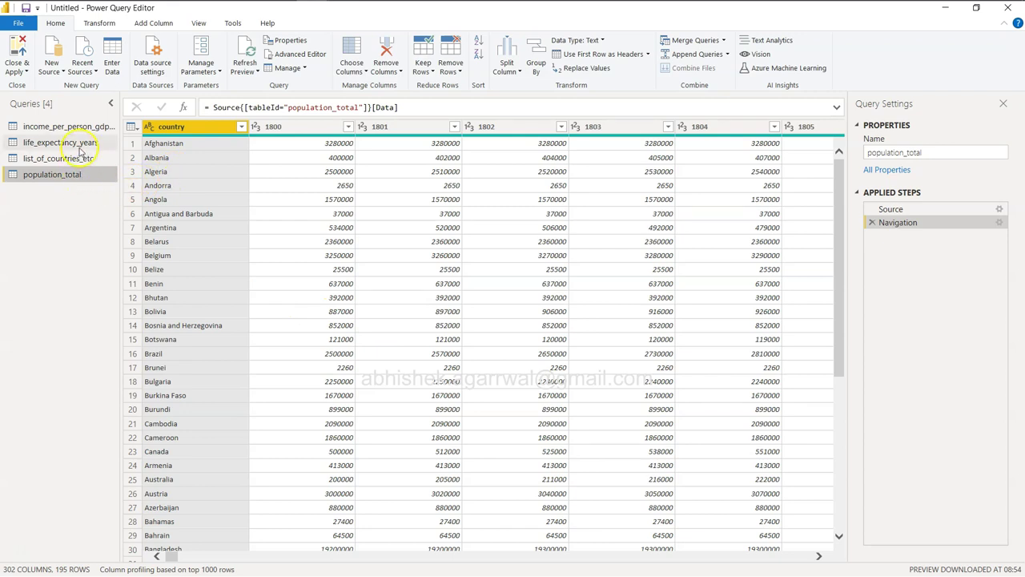
left_click(80, 128)
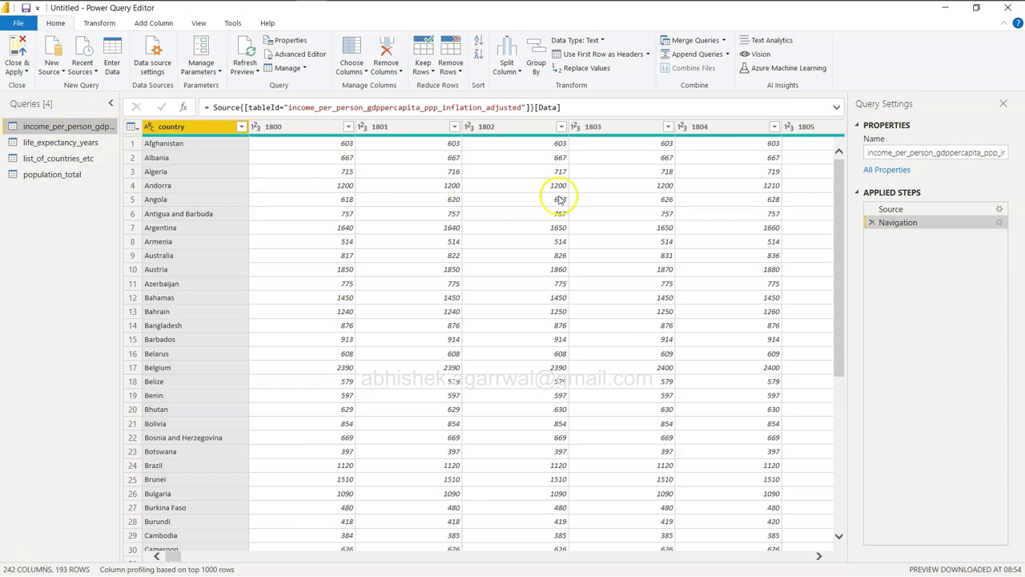
right_click(216, 131)
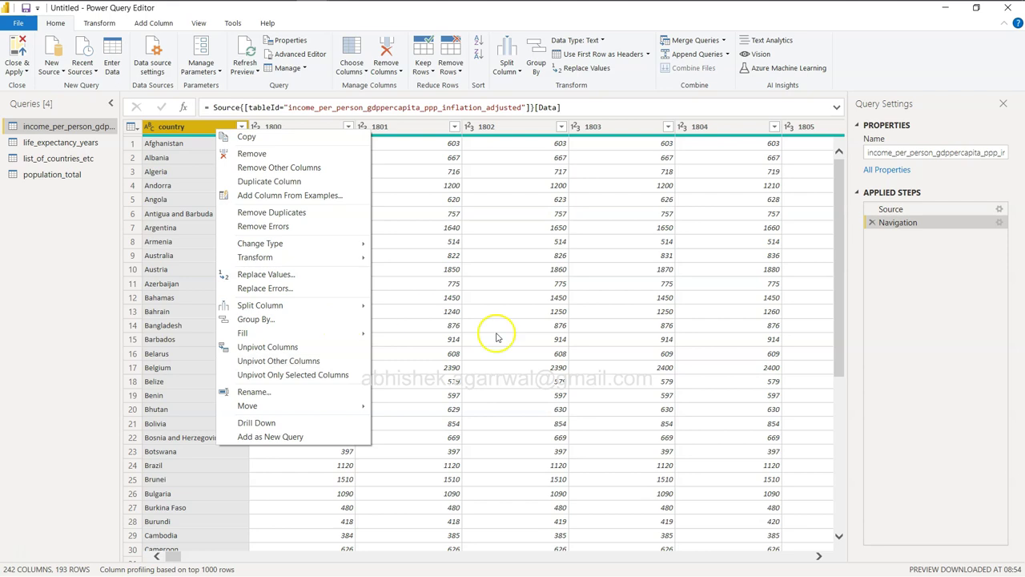
left_click(321, 361)
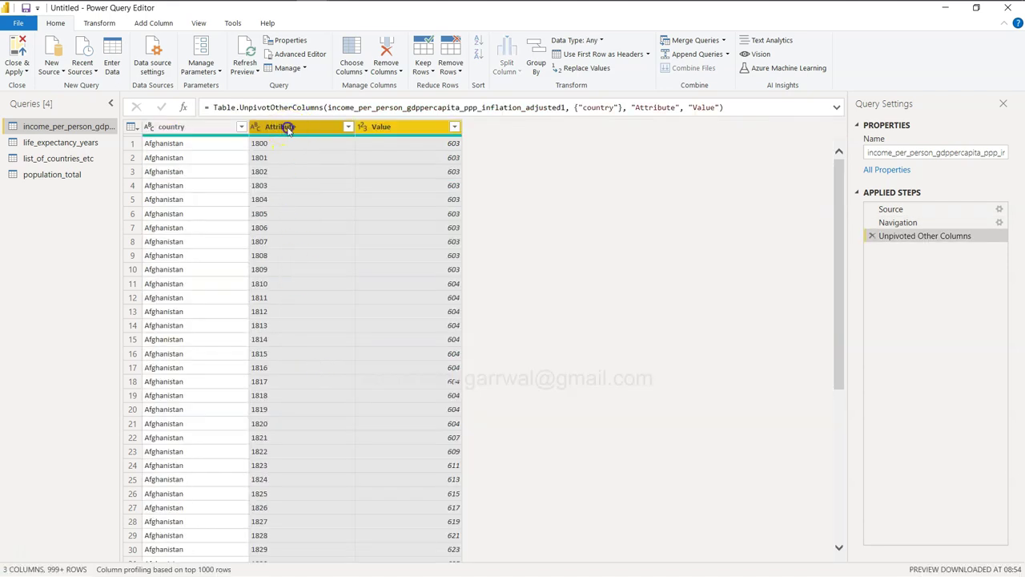
Rename Attribute to Year as Whole Number and Value to Income
double_click(287, 128)
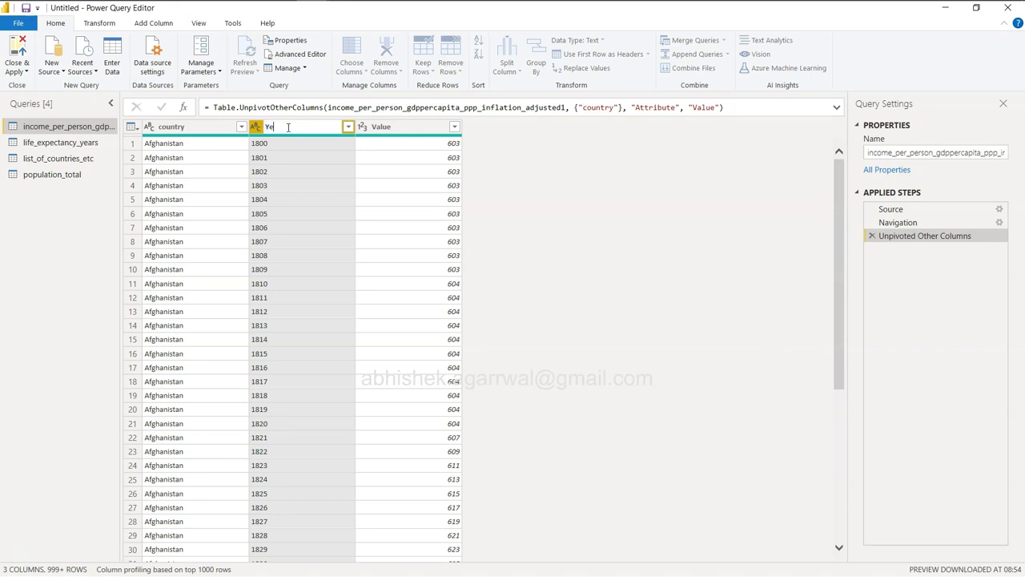
key("Return")
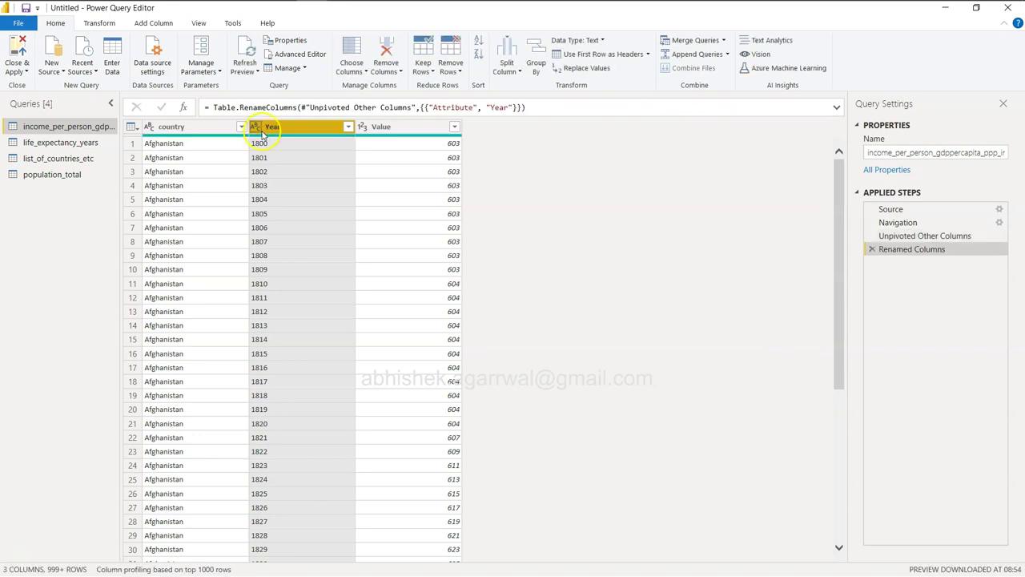
left_click(256, 130)
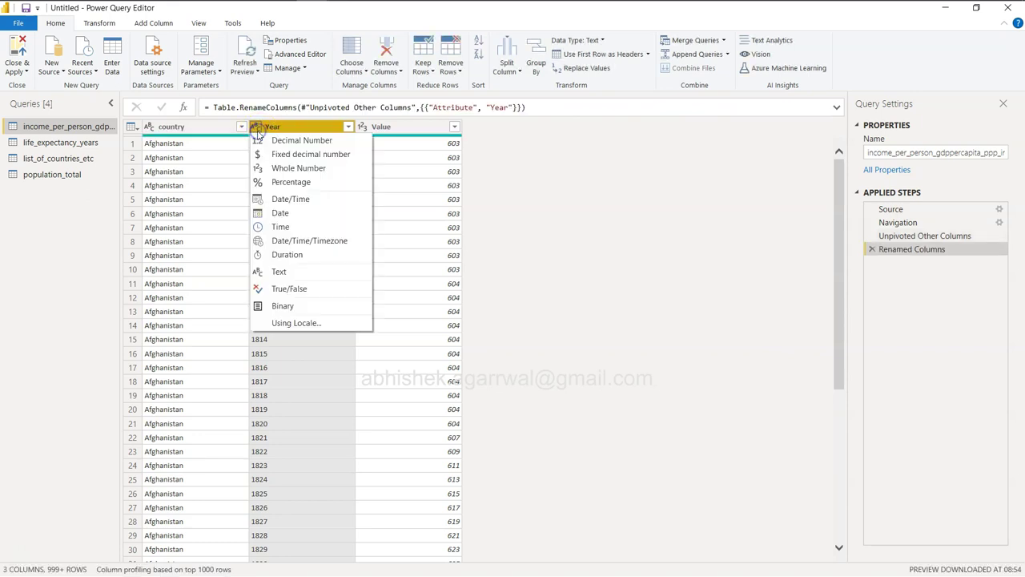
left_click(302, 173)
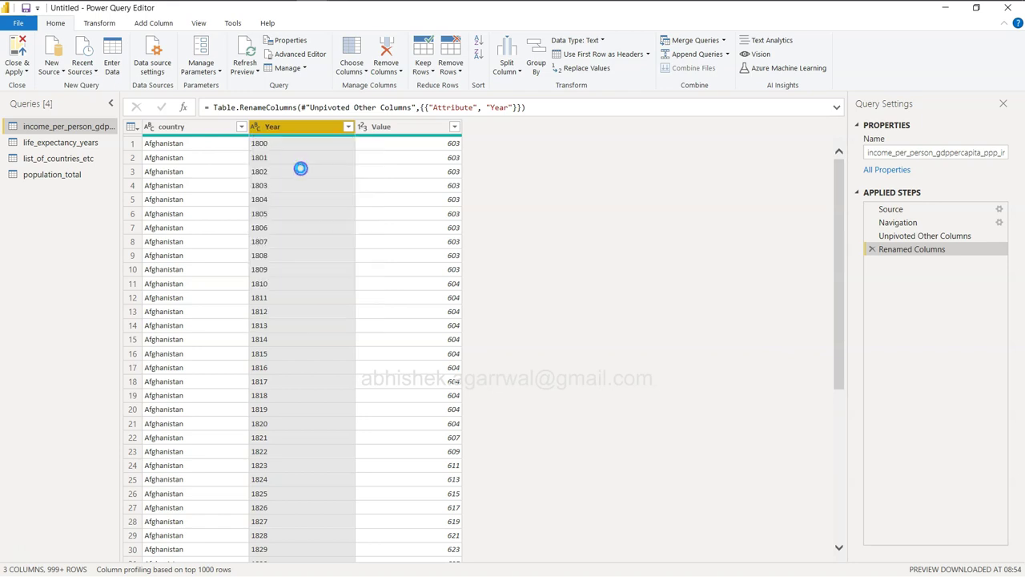
double_click(382, 128)
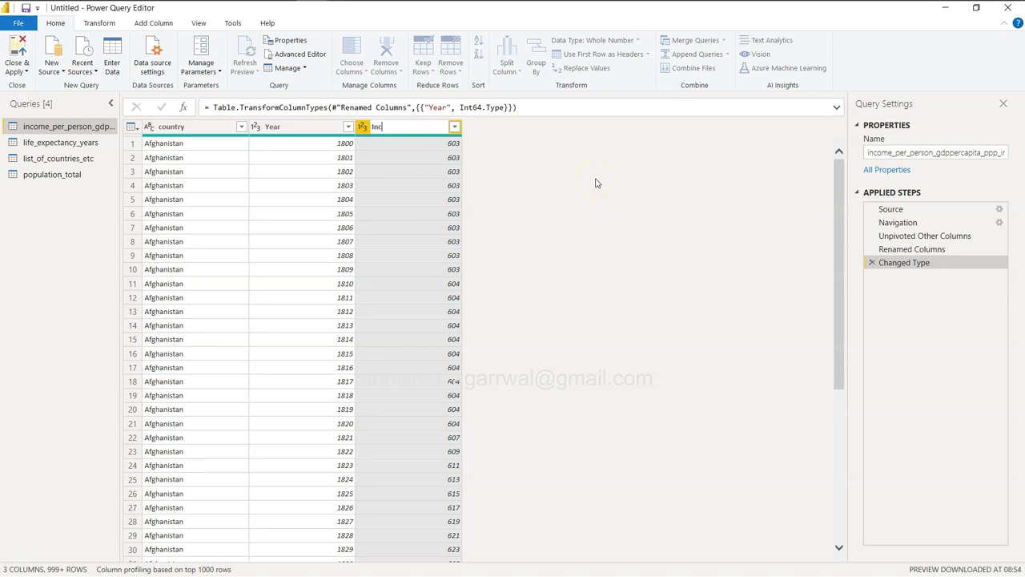
type("Income")
left_click(596, 183)
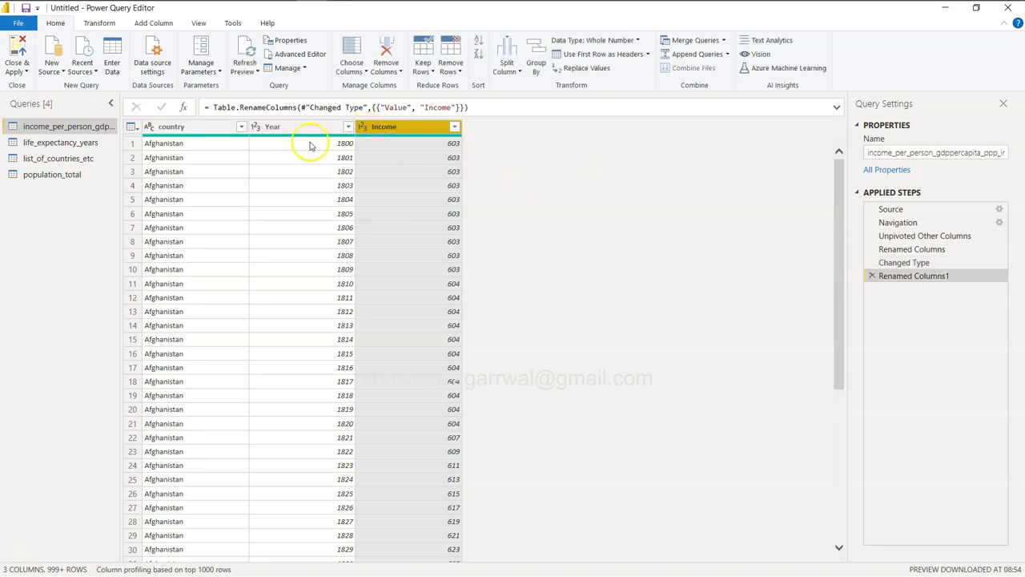
left_click(71, 144)
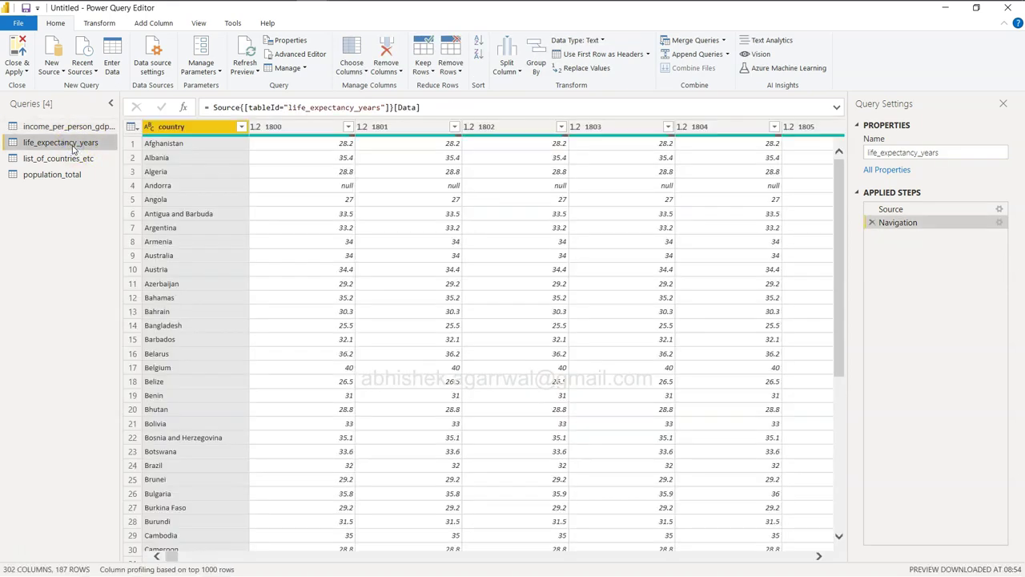
Unpivot life_expectancy_years beside country, renaming Attribute to Year and Value to Life Expectancy
left_click(177, 132)
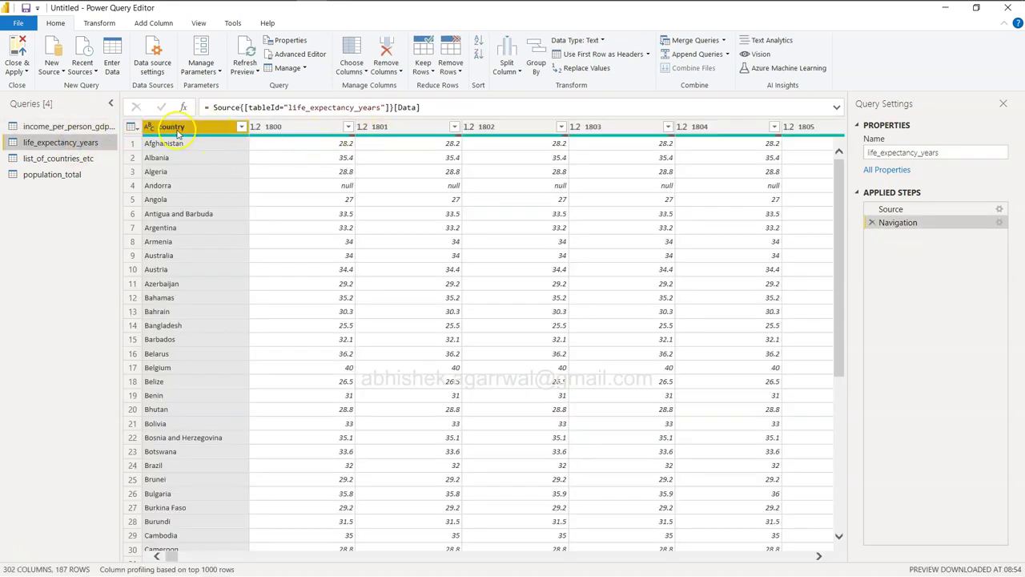
right_click(177, 131)
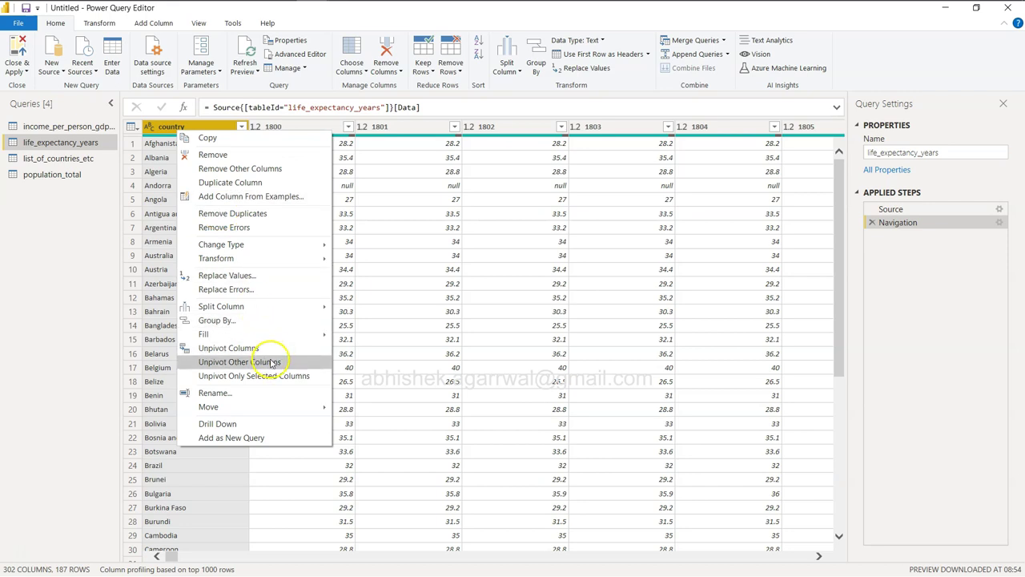
left_click(273, 362)
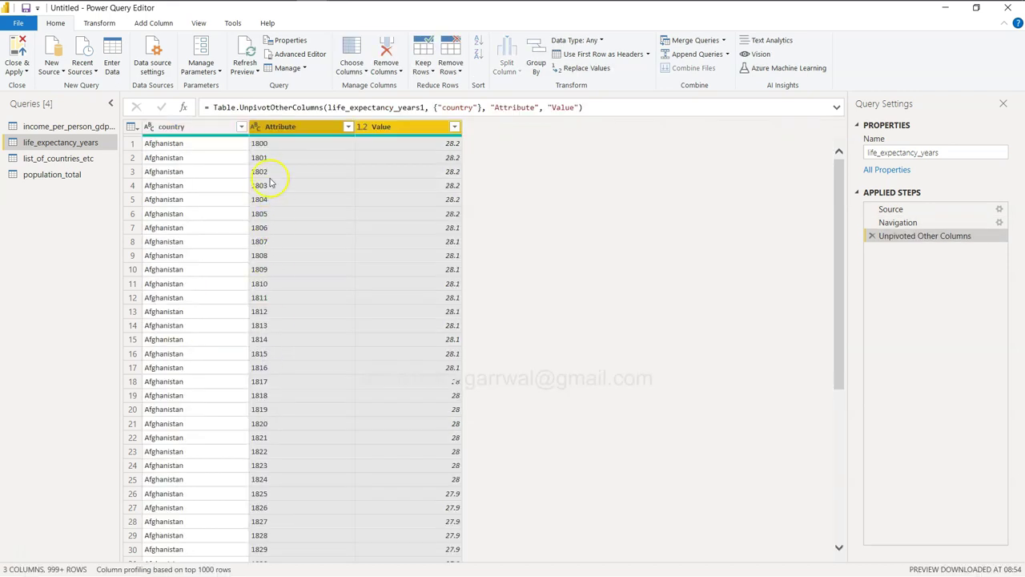
double_click(285, 131)
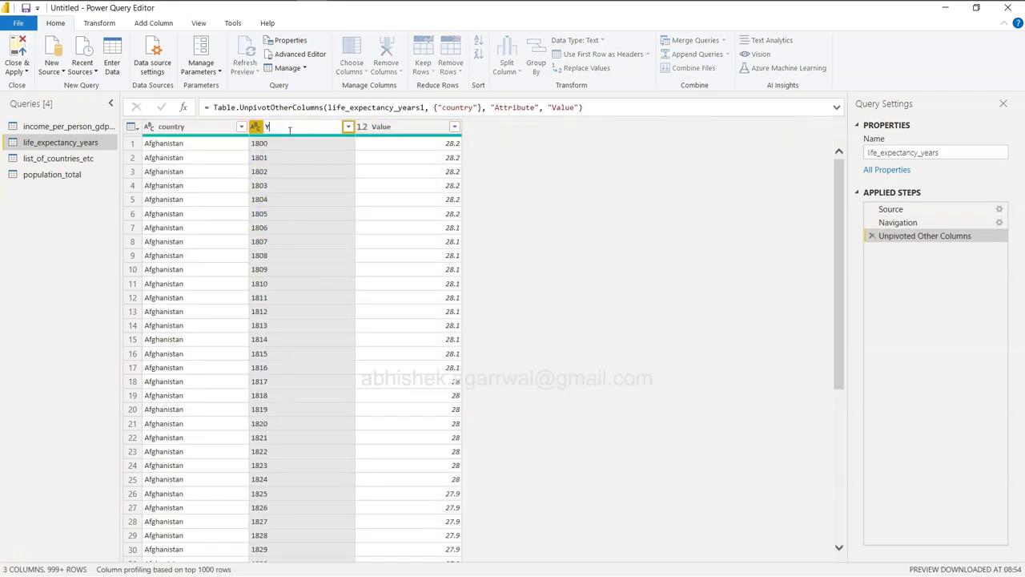
type("Year")
key("Return")
double_click(399, 130)
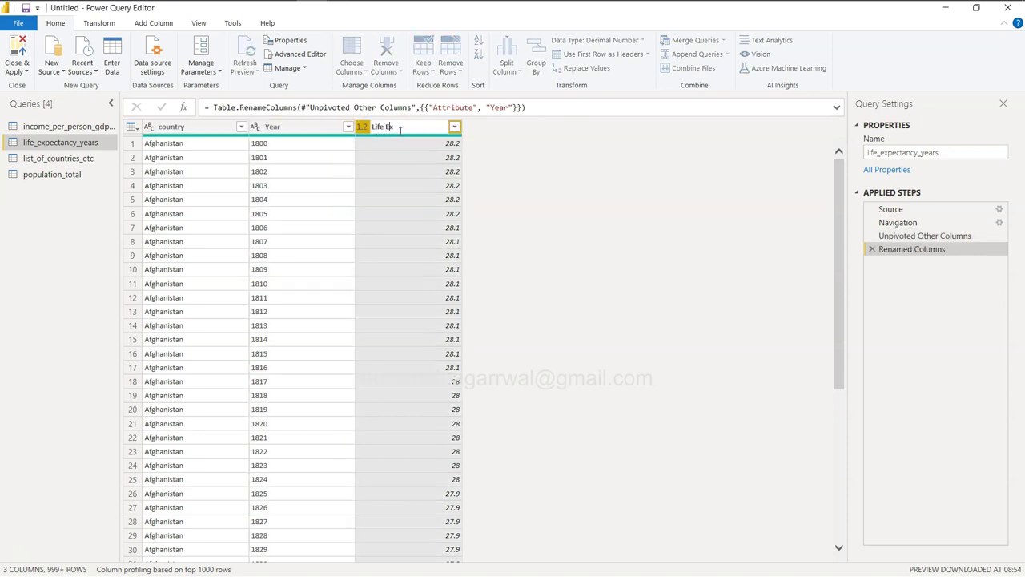
type("Life Expectancy")
key("Return")
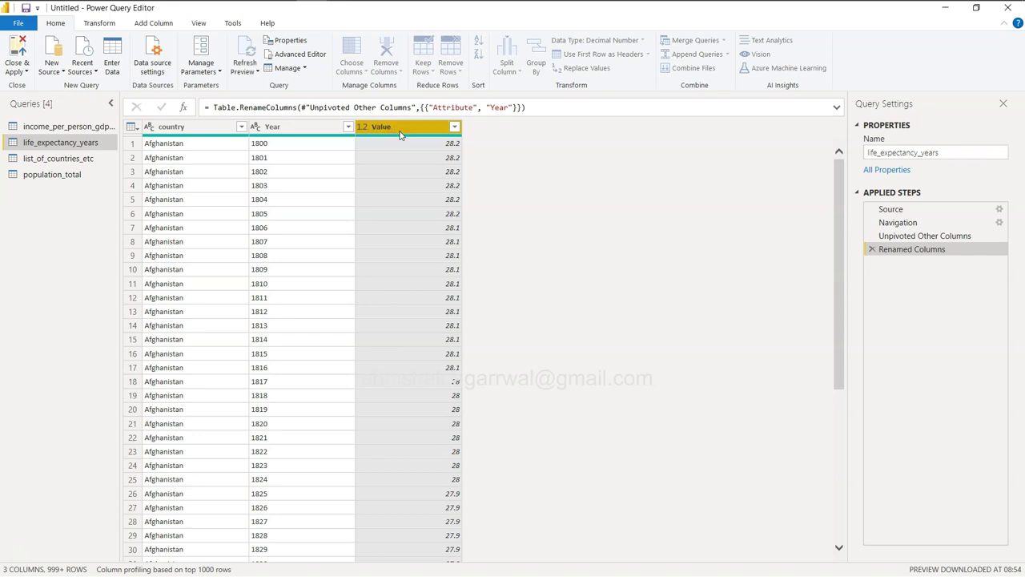
left_click(56, 159)
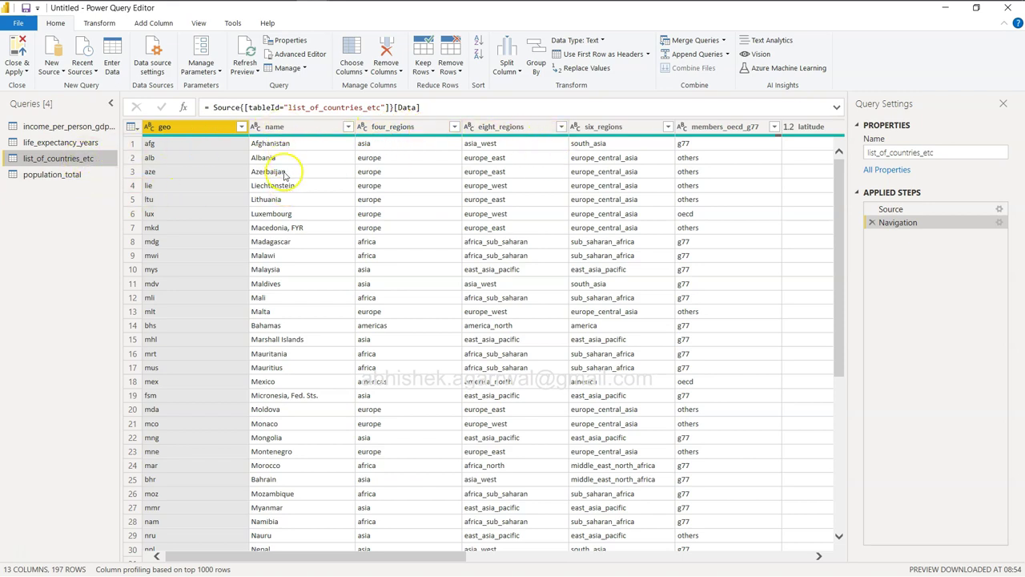
After browsing the other queries, rename list_of_countries_etc's name column to country
left_click(84, 143)
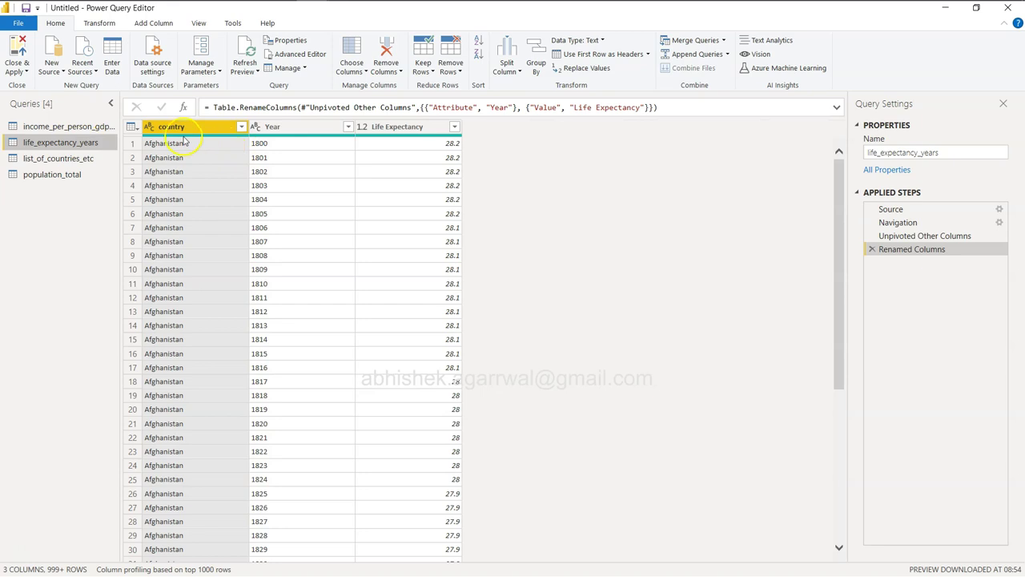
left_click(64, 126)
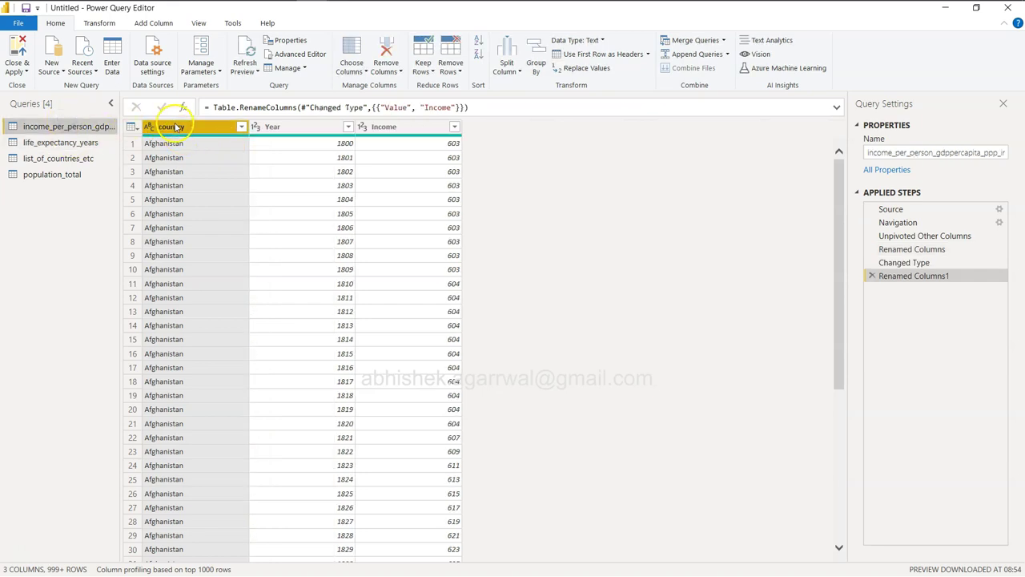
left_click(58, 173)
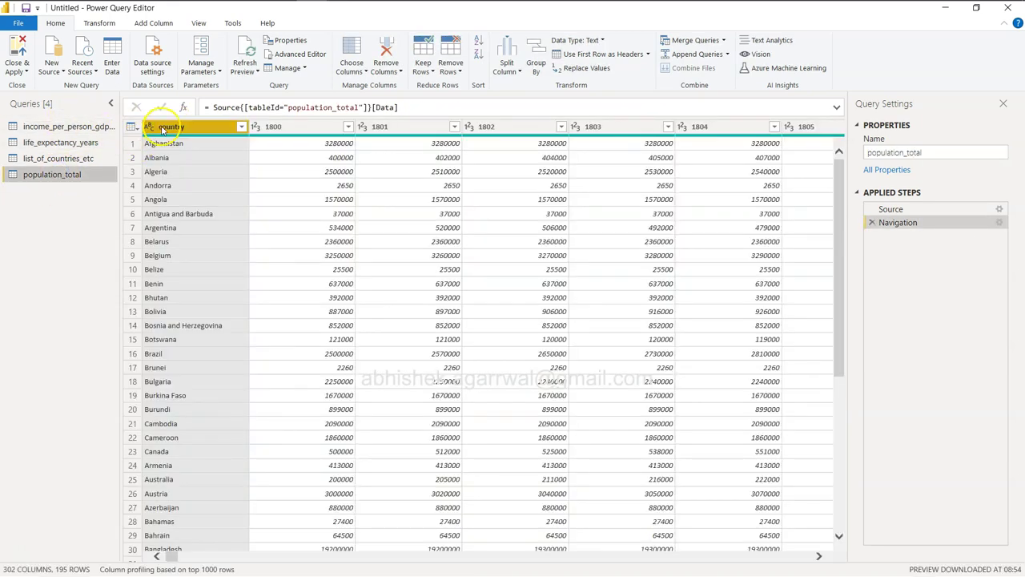
left_click(81, 158)
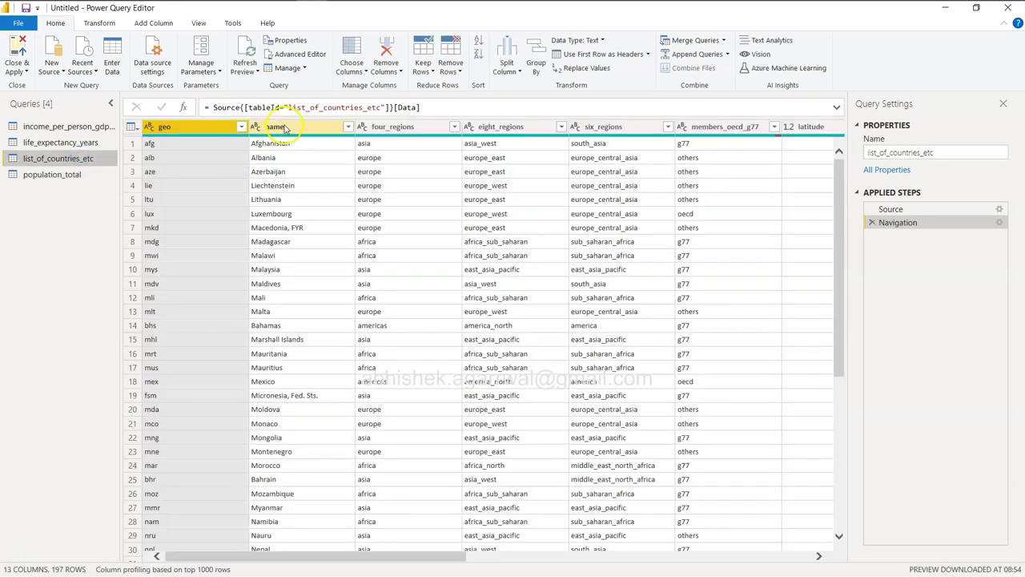
left_click(284, 127)
double_click(284, 126)
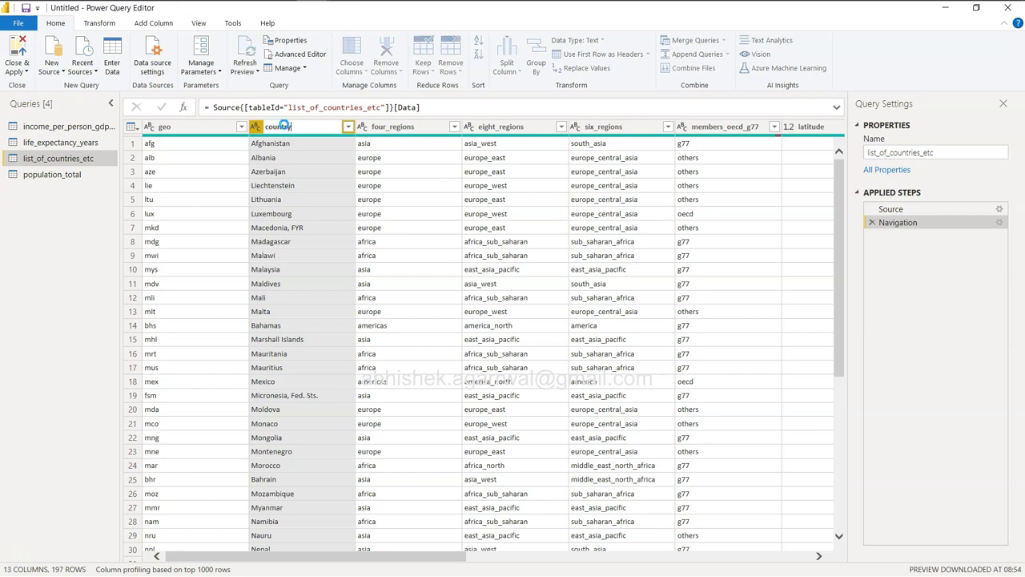
key("Return")
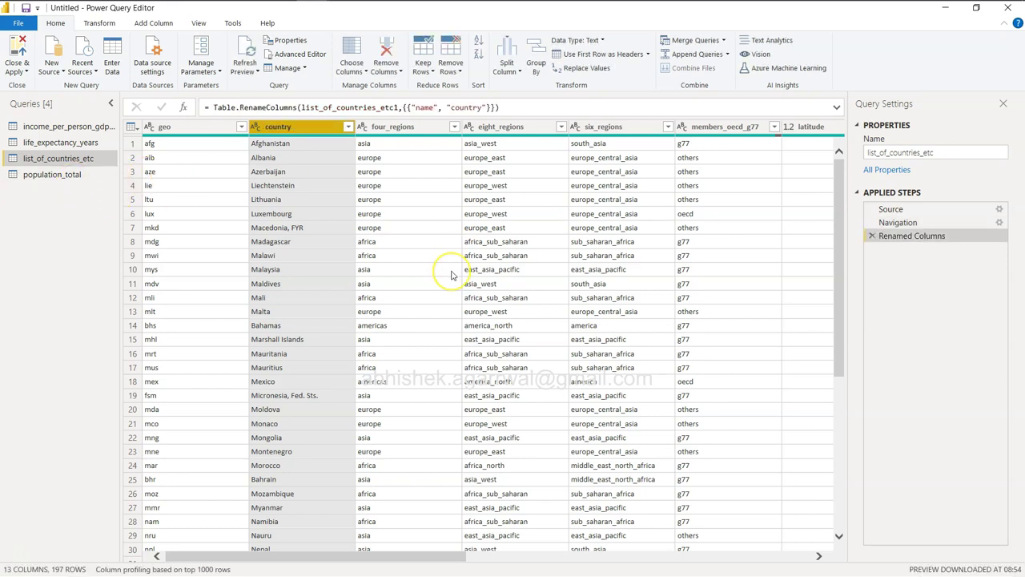
scroll(451, 275, "right", 2)
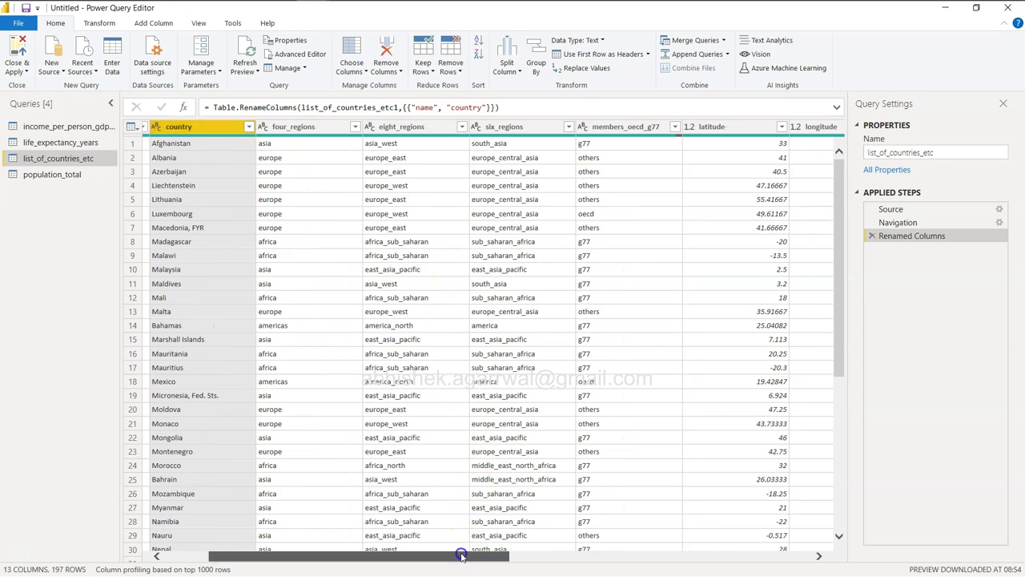
left_click_drag(461, 555, 218, 538)
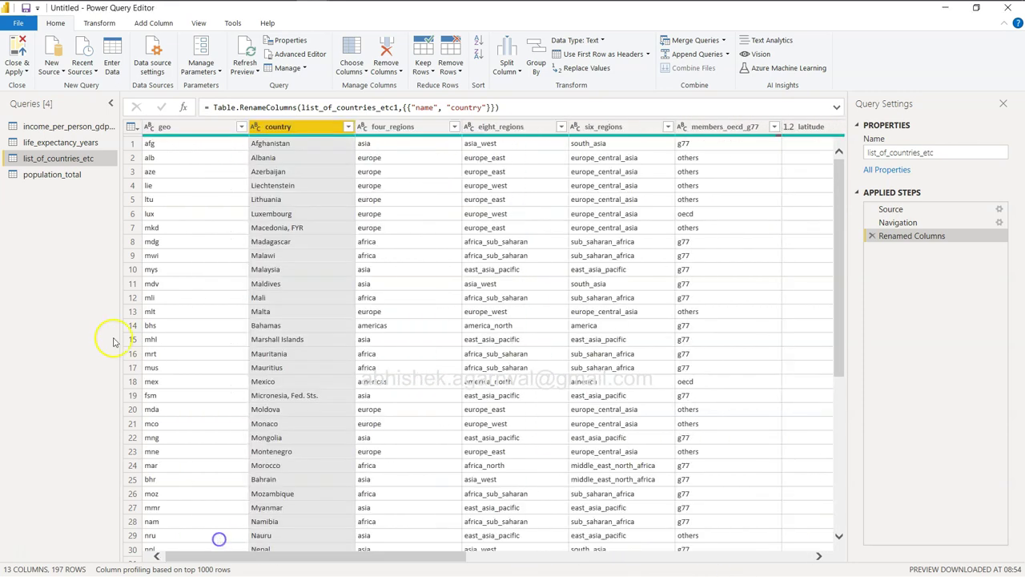
Unpivot all population_total columns except country
left_click(83, 178)
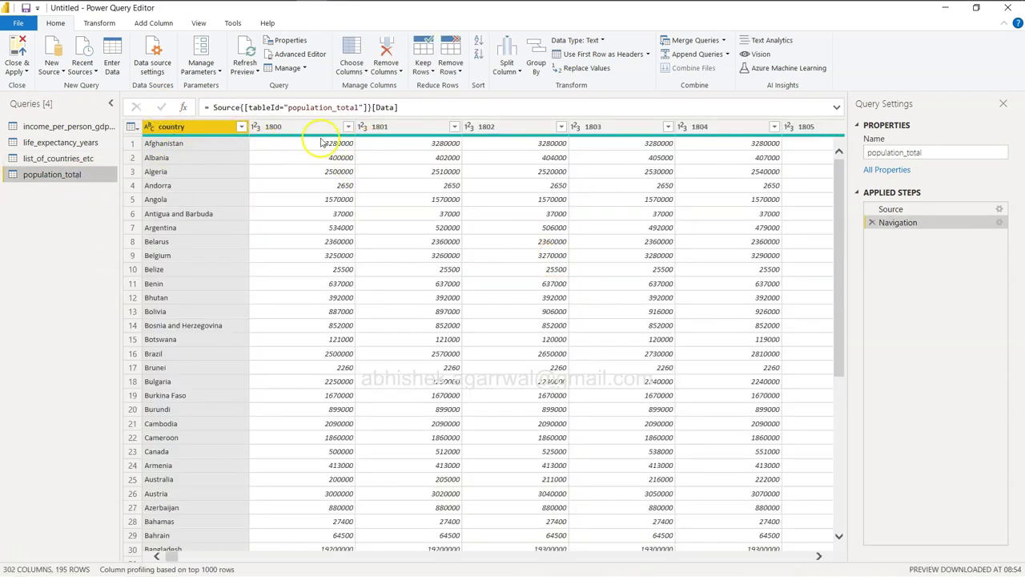
right_click(195, 128)
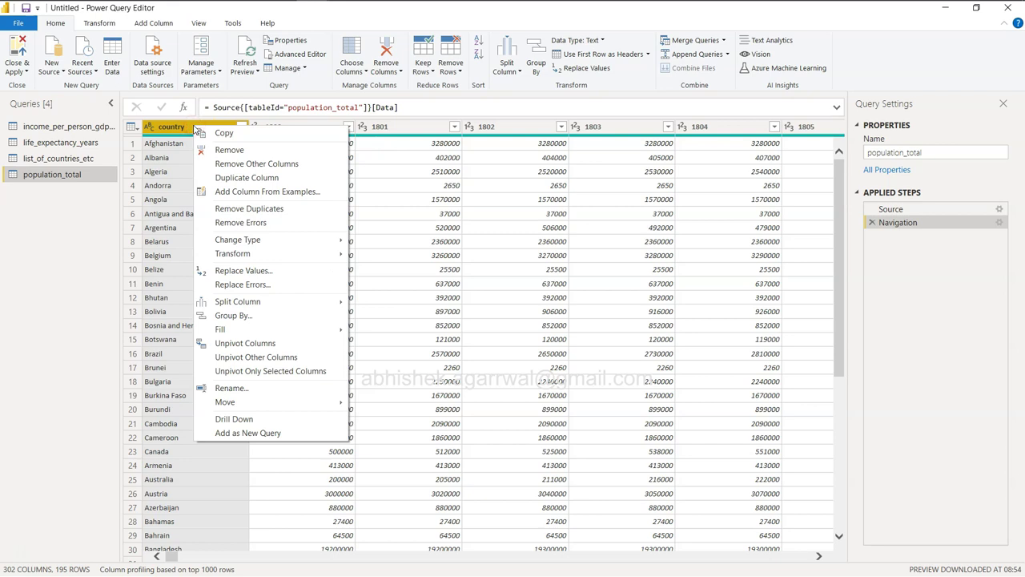
left_click(254, 356)
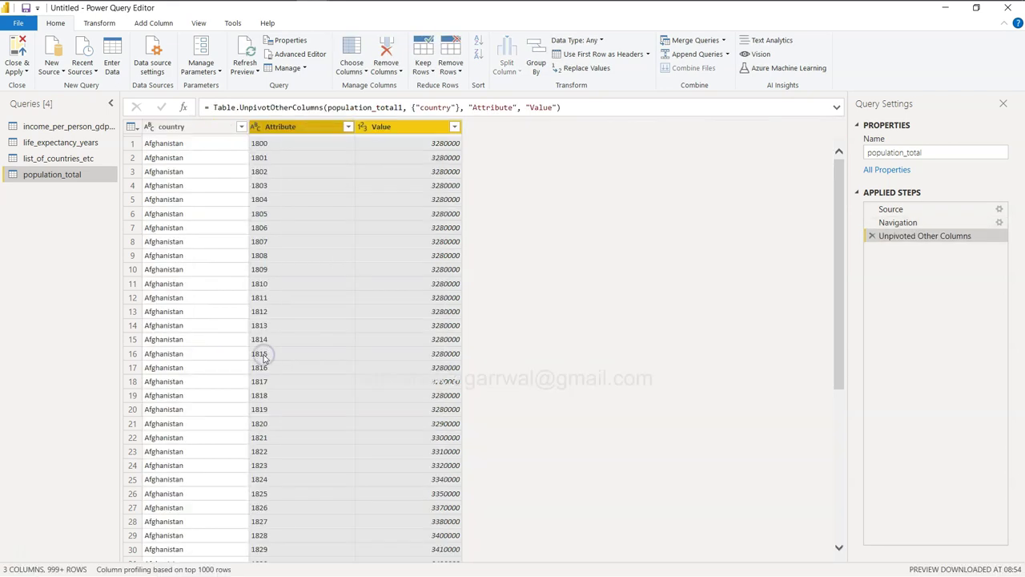
Rename Attribute to Year and Value to Population, and make Year a Whole Number
double_click(278, 127)
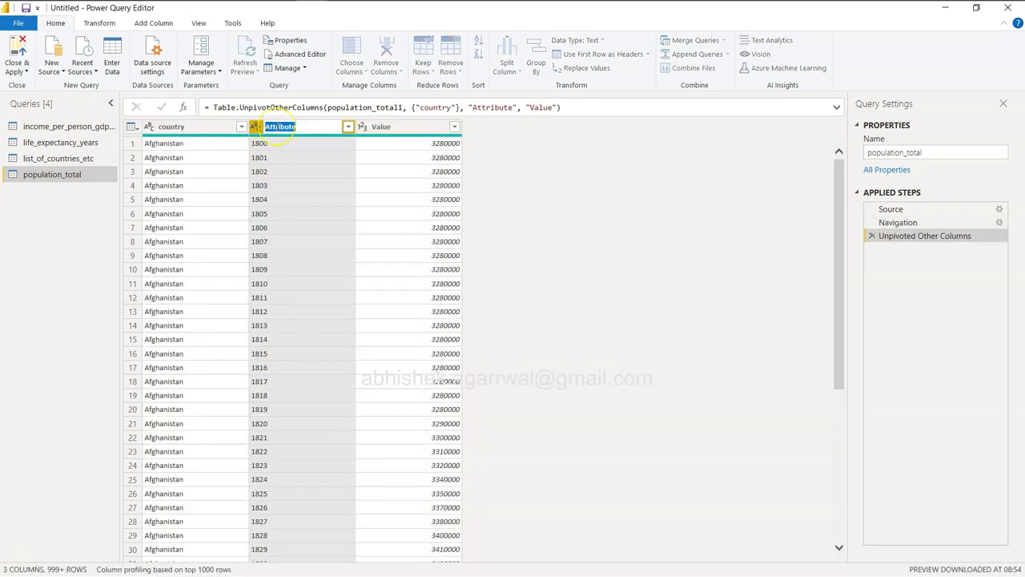
type("Year")
key("Return")
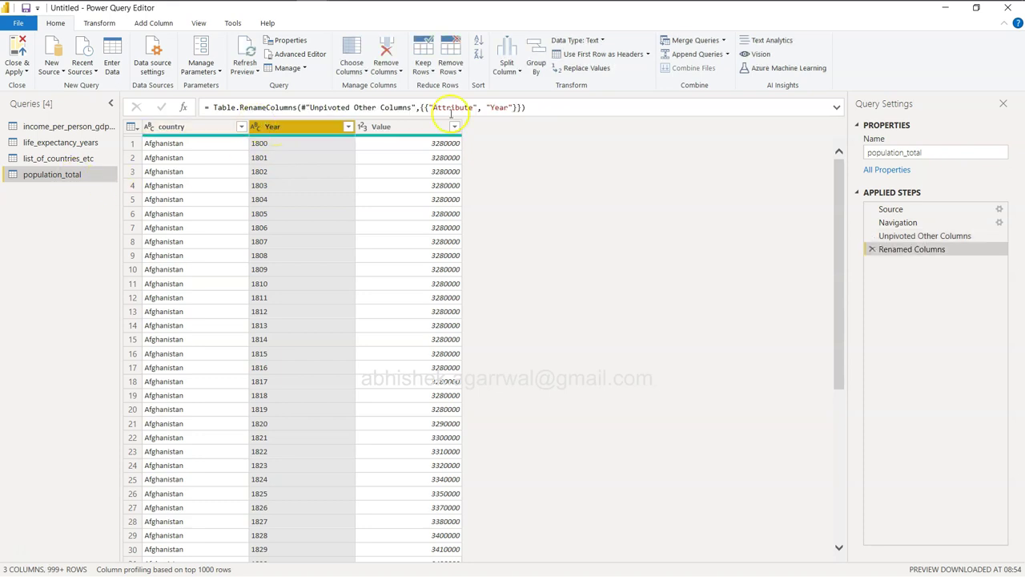
double_click(401, 128)
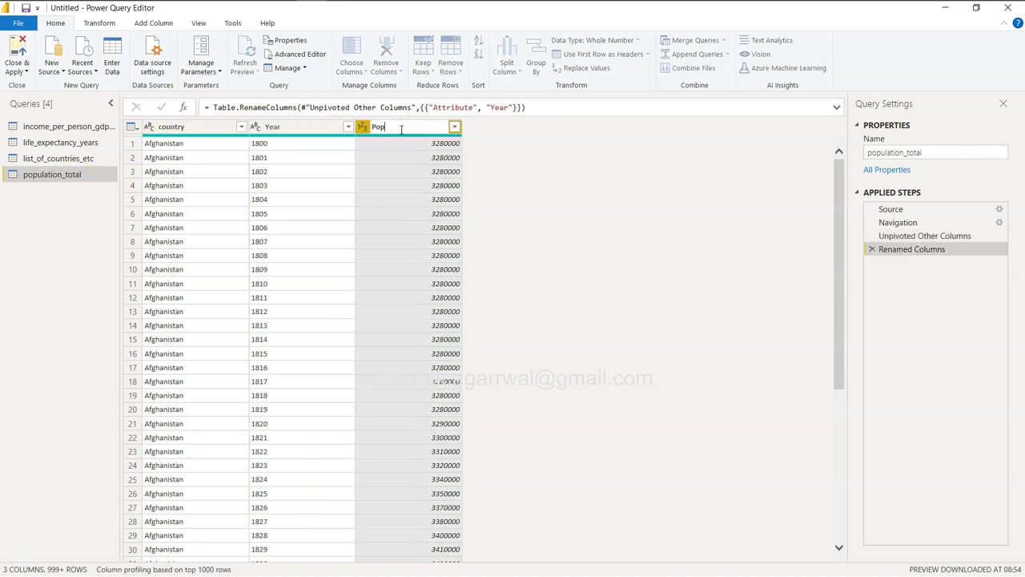
type("Population")
key("Return")
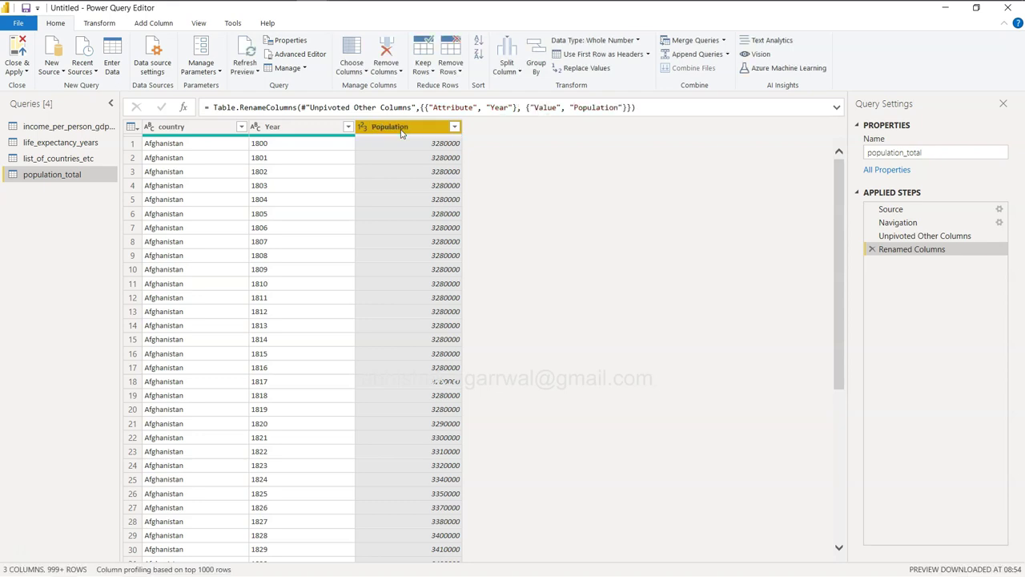
left_click(257, 127)
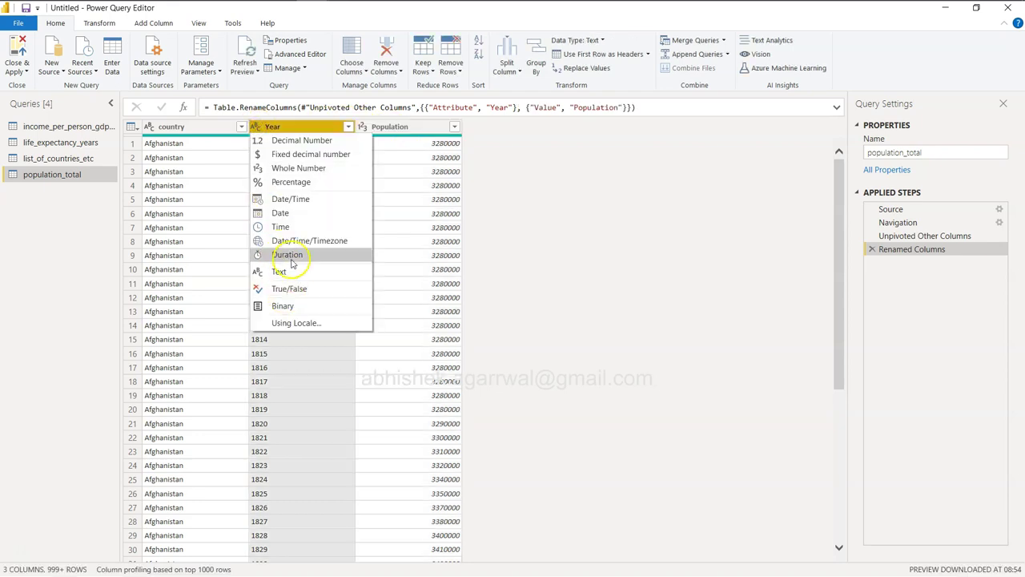
left_click(333, 169)
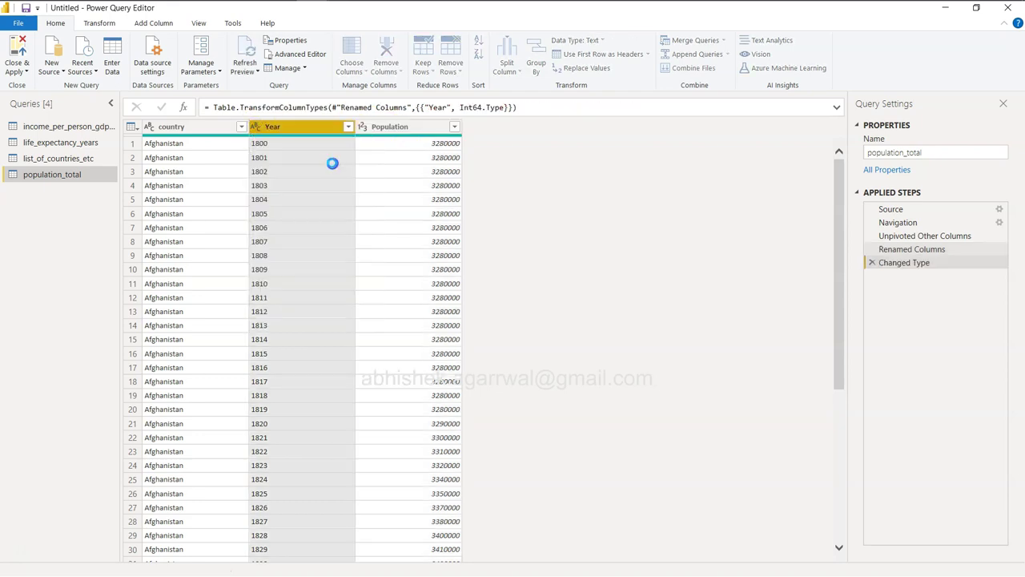
left_click(64, 143)
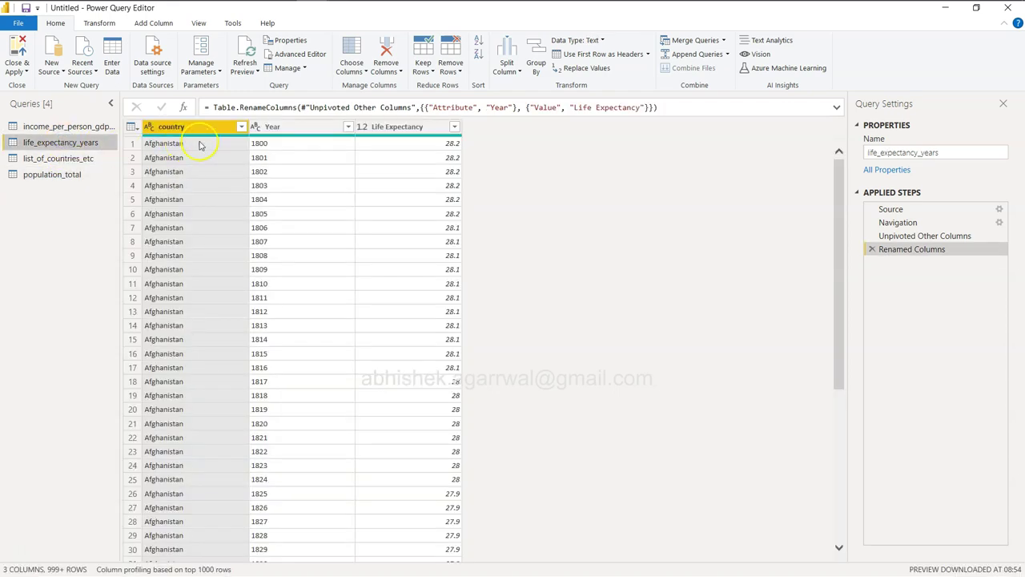
Set life_expectancy_years' Year to Whole Number, then Close & Apply to load all four tables
left_click(256, 126)
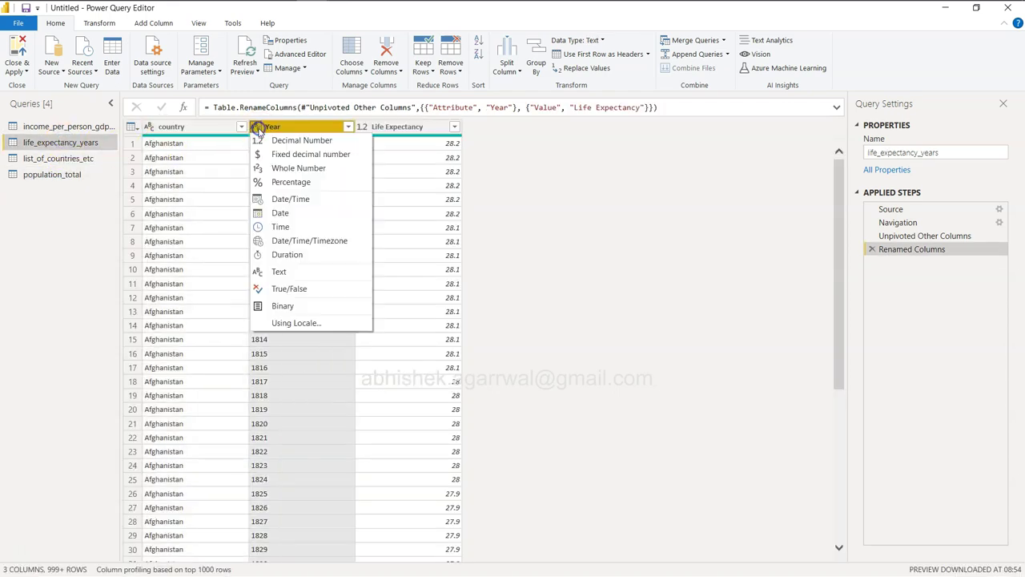
left_click(338, 171)
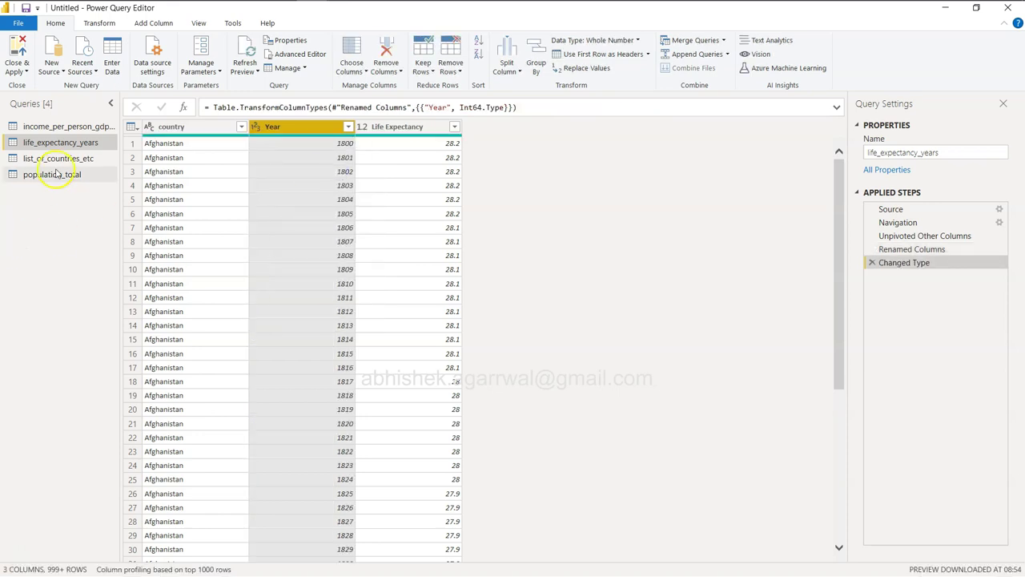
left_click(17, 50)
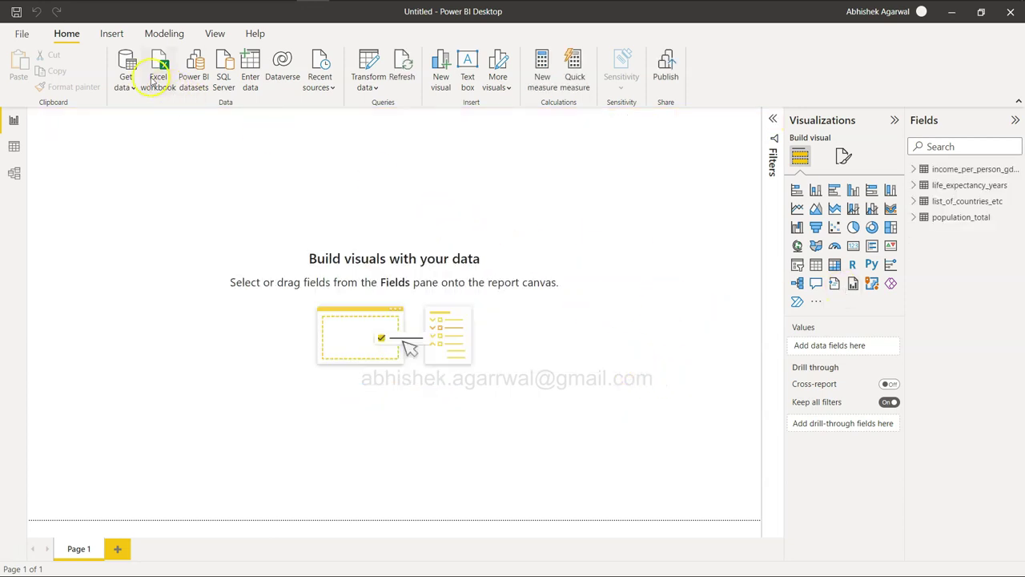
Save the report to the WoW folder as 'w13 - Bubble Chart with Custom Overlay.pbix', overwriting it
left_click(16, 14)
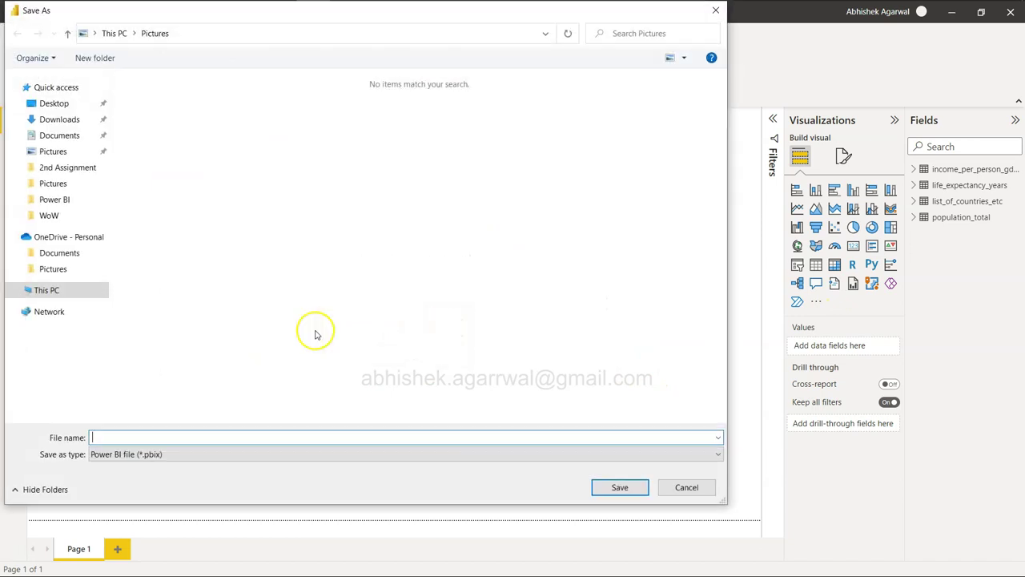
left_click(56, 214)
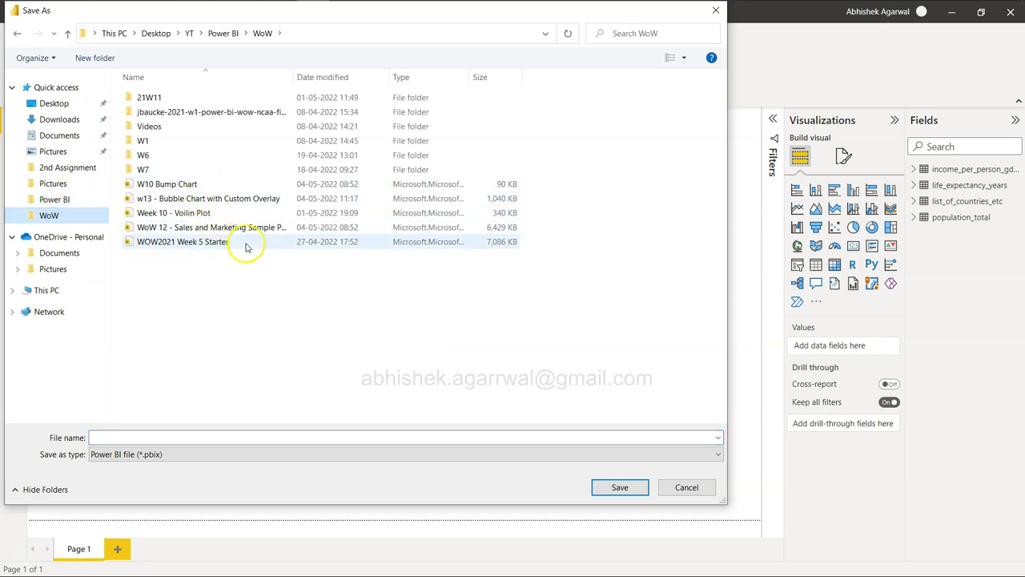
left_click(259, 203)
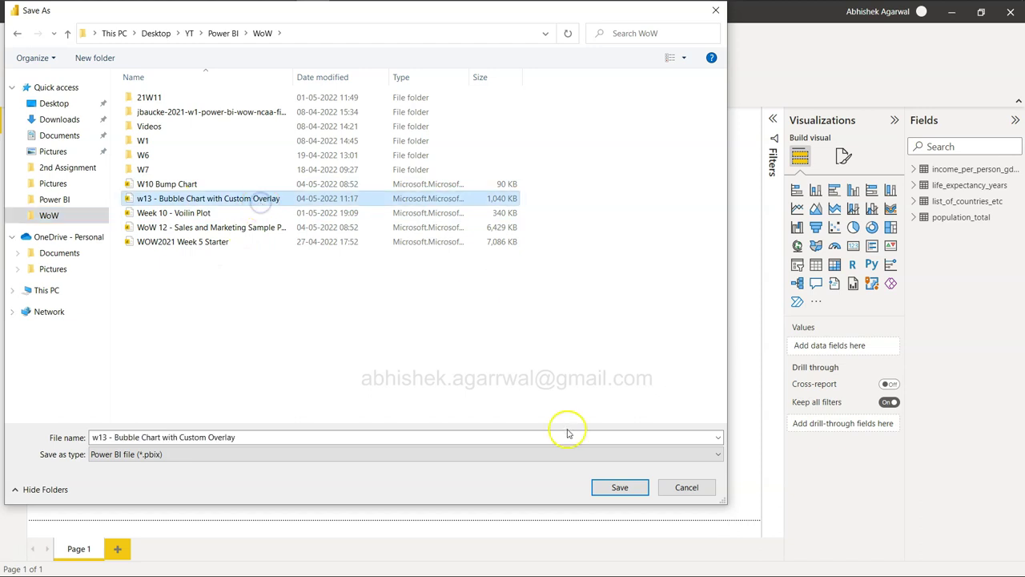
left_click(629, 490)
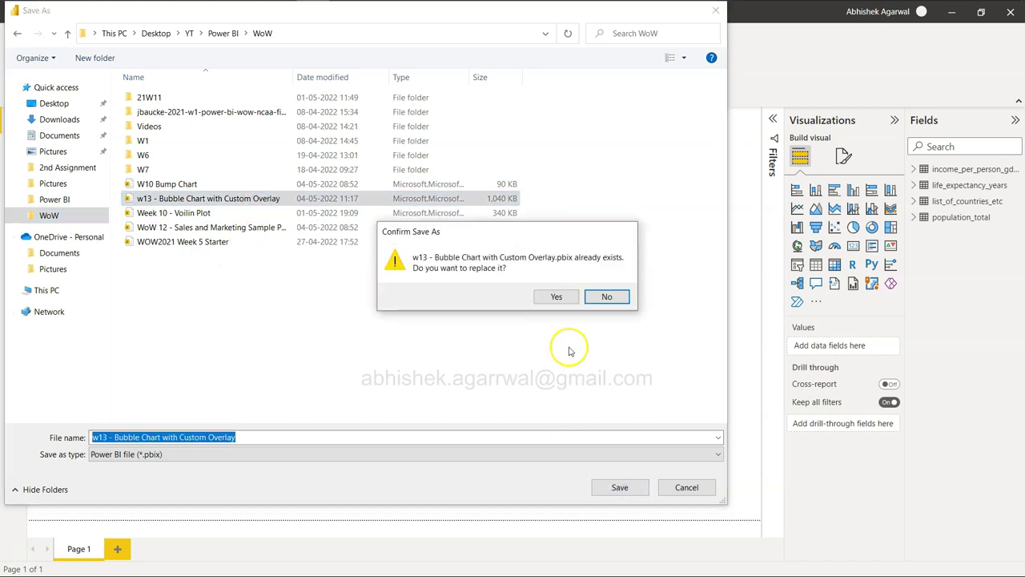
left_click(556, 296)
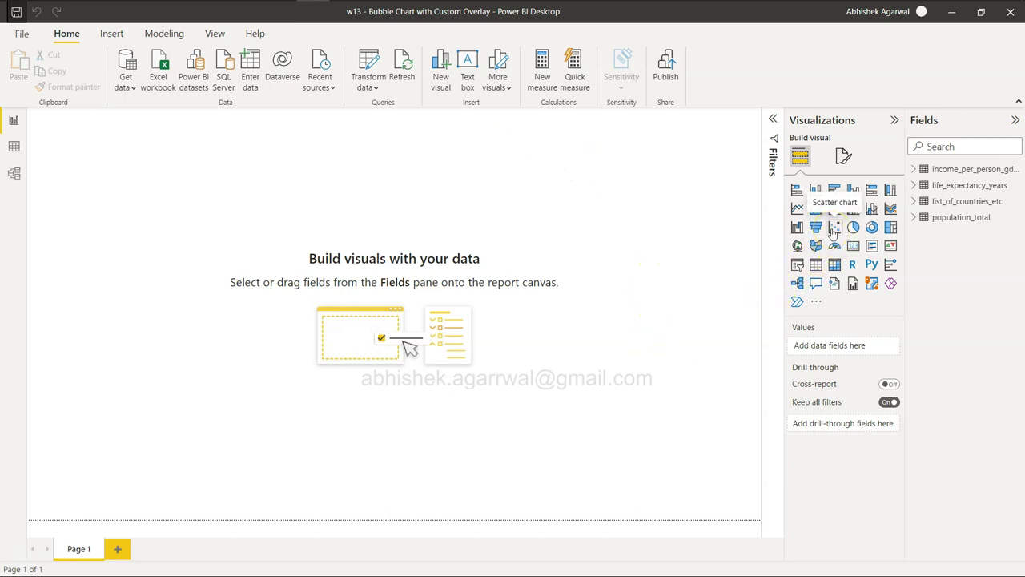
Insert an empty scatter chart and enlarge it to fill the page
left_click(834, 228)
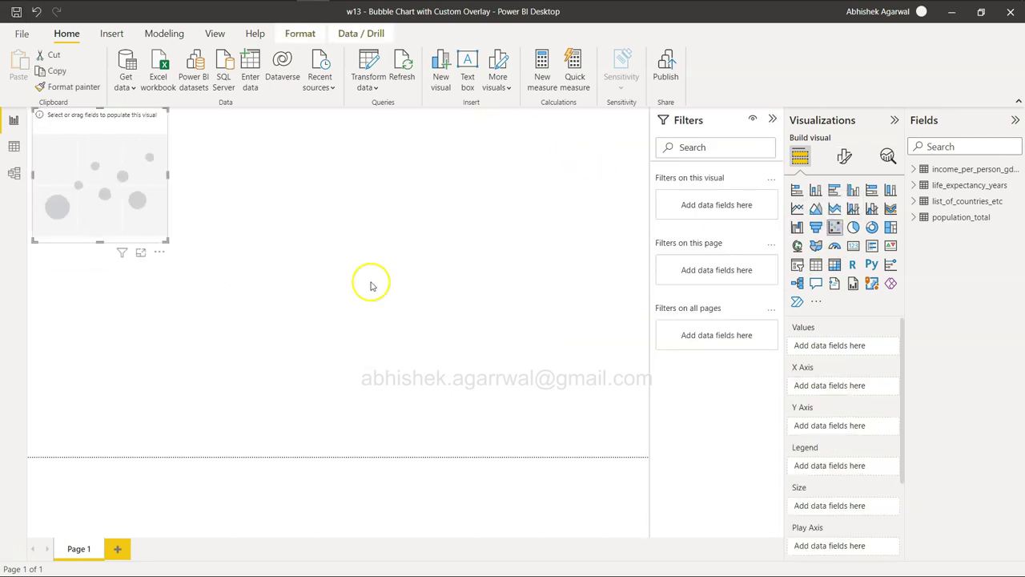
left_click_drag(91, 203, 117, 218)
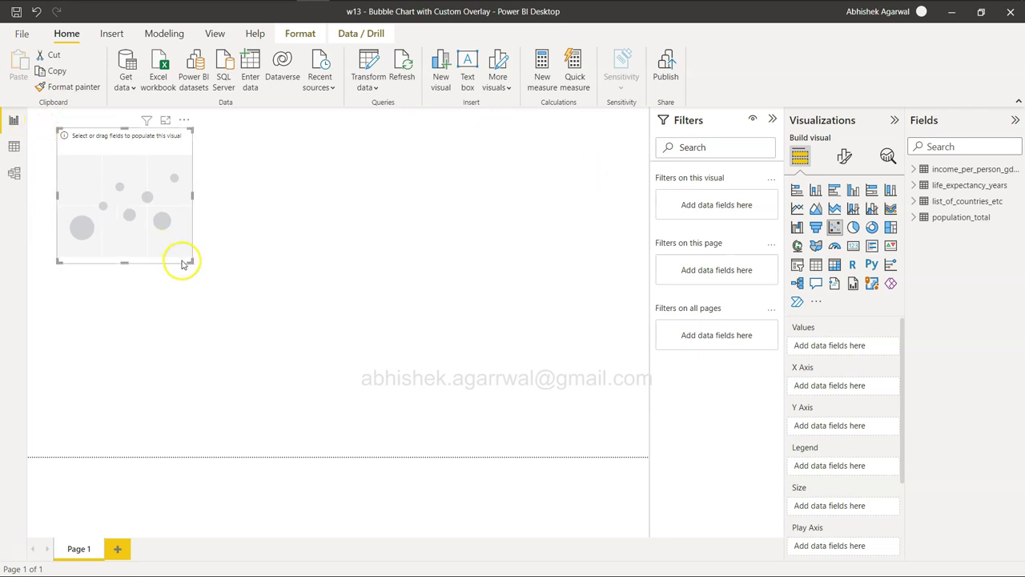
left_click_drag(193, 263, 753, 459)
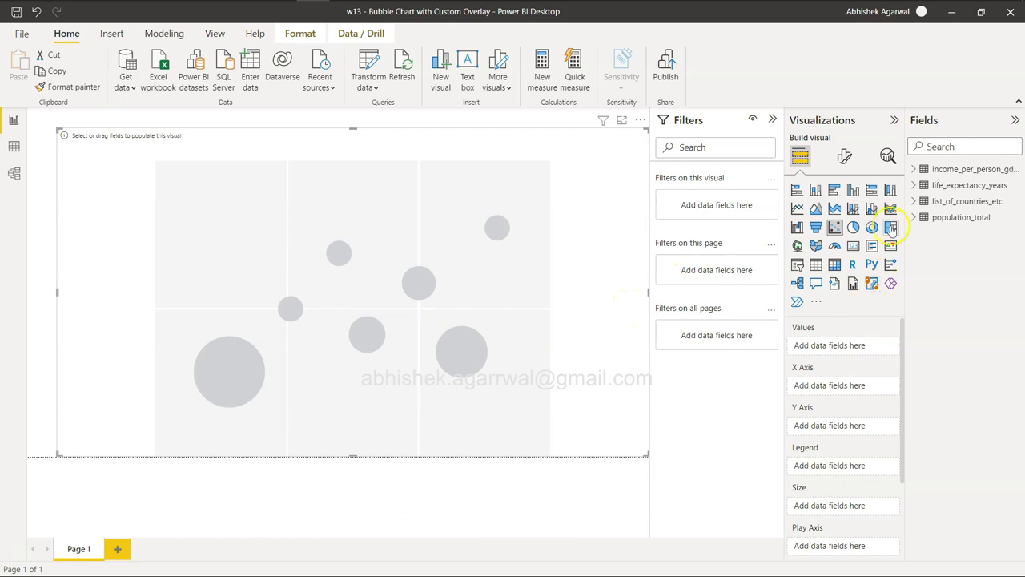
Plot Income on the X axis, Life Expectancy on the Y axis, and country as Values
left_click(913, 170)
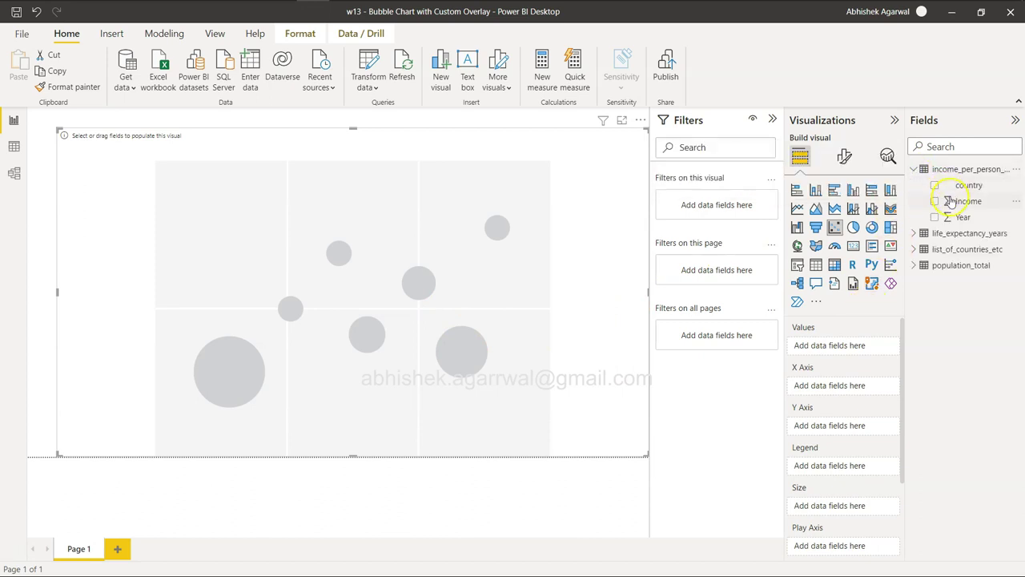
left_click(952, 202)
left_click_drag(952, 203, 837, 385)
left_click(917, 233)
left_click_drag(981, 265, 847, 438)
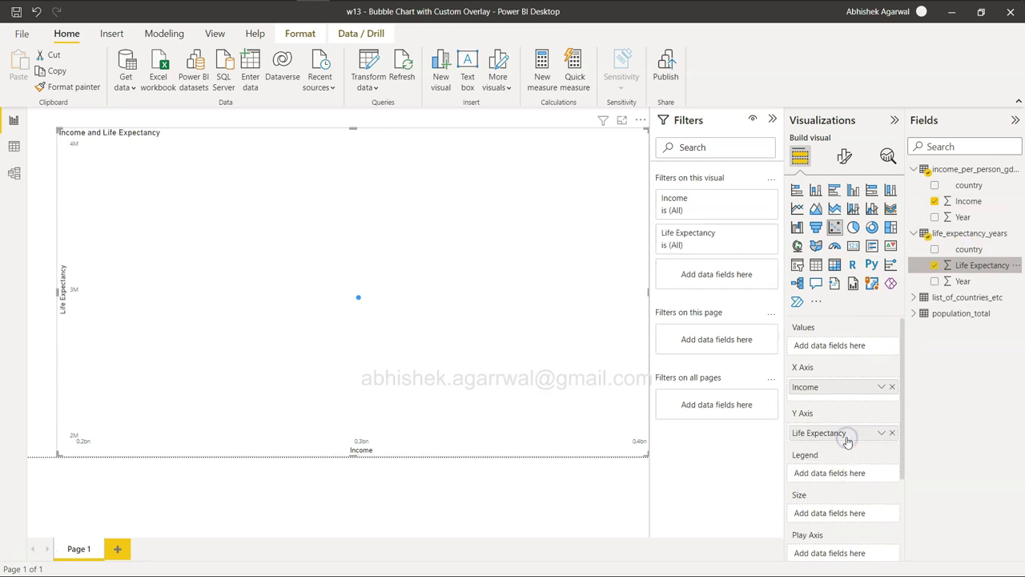
left_click(881, 388)
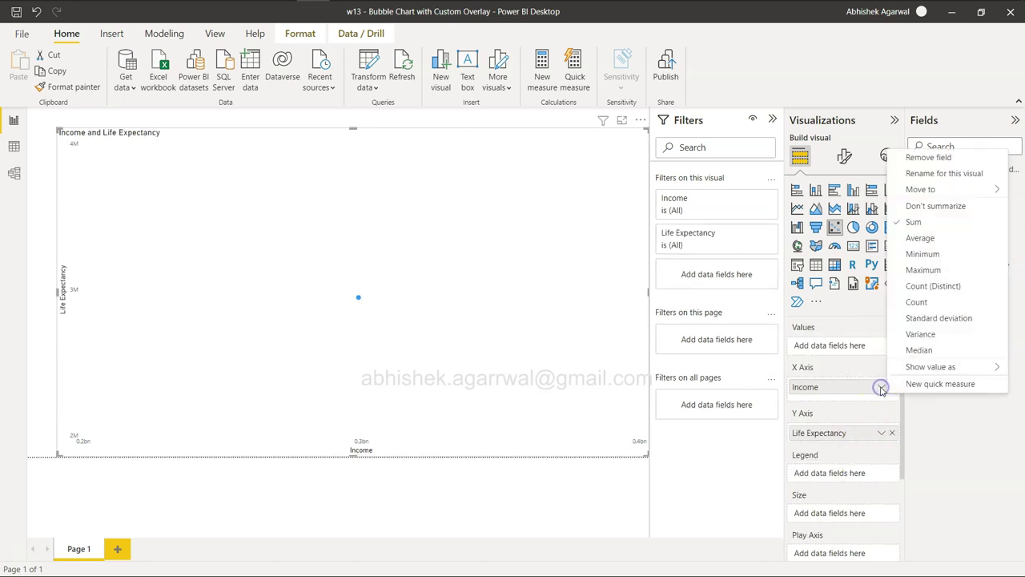
left_click(880, 433)
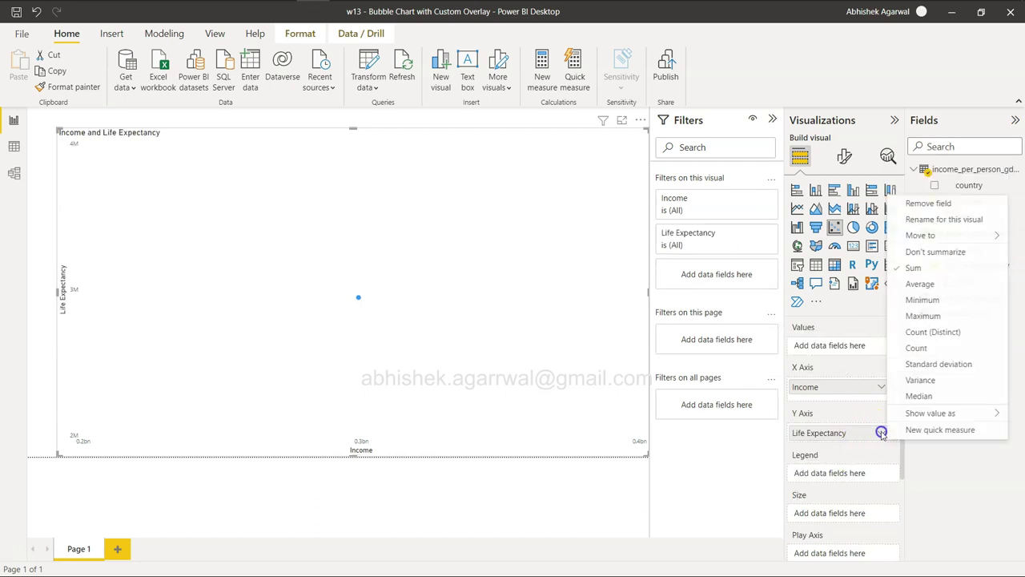
left_click(935, 460)
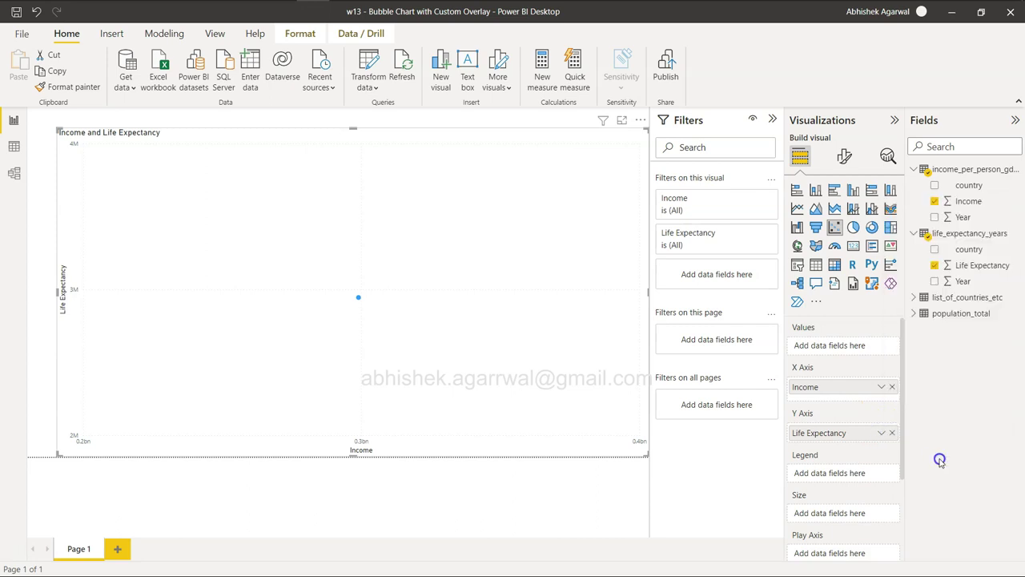
left_click(914, 297)
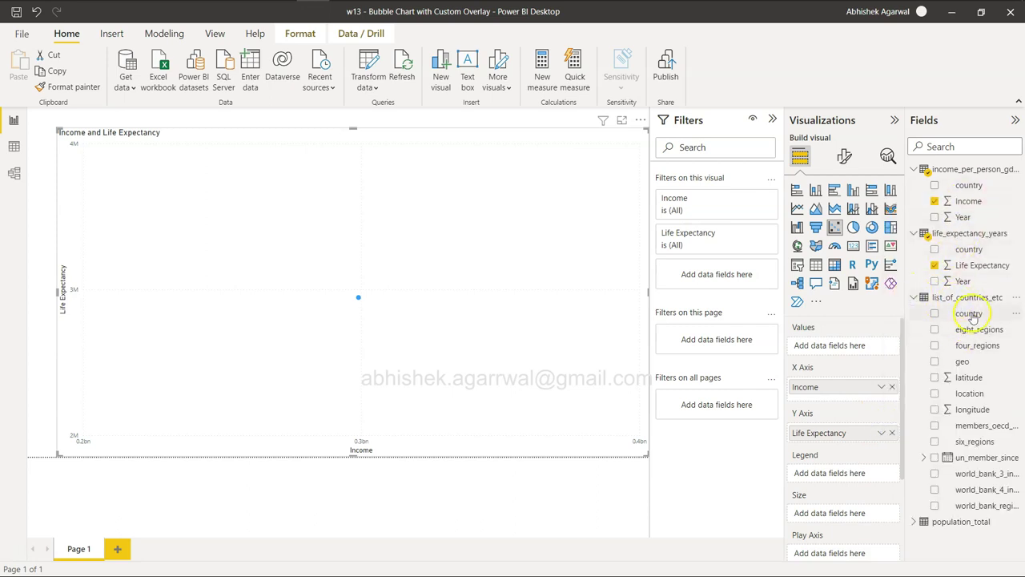
left_click_drag(966, 313, 845, 349)
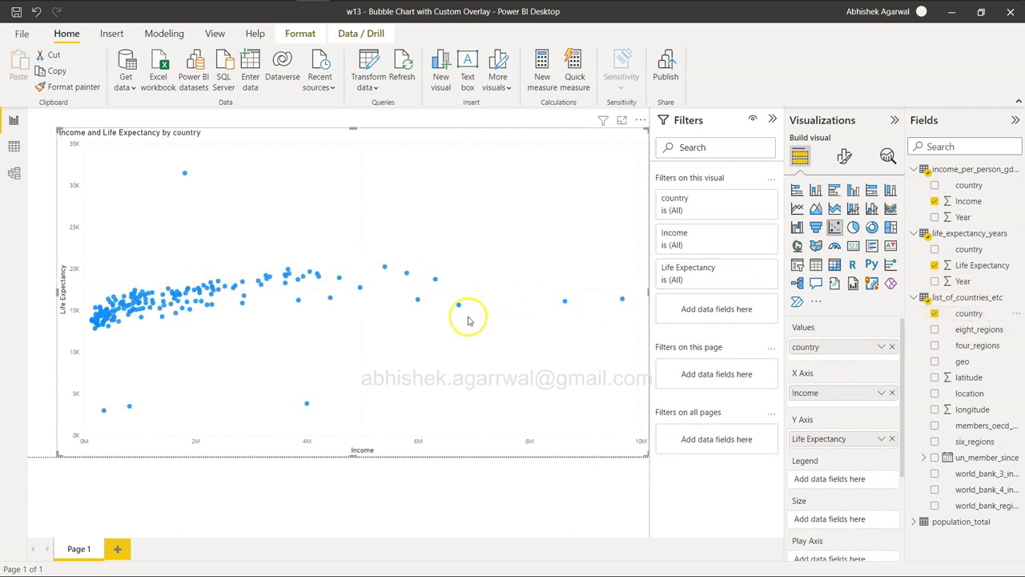
In Model view, hide the side panes, zoom out, and arrange the four table cards compactly
left_click(14, 176)
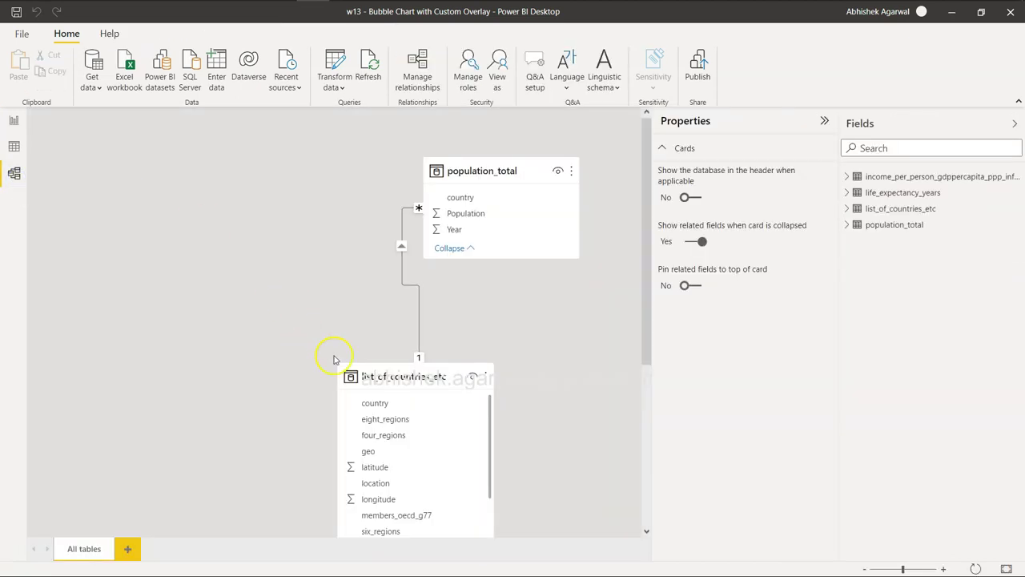
left_click_drag(389, 378, 178, 209)
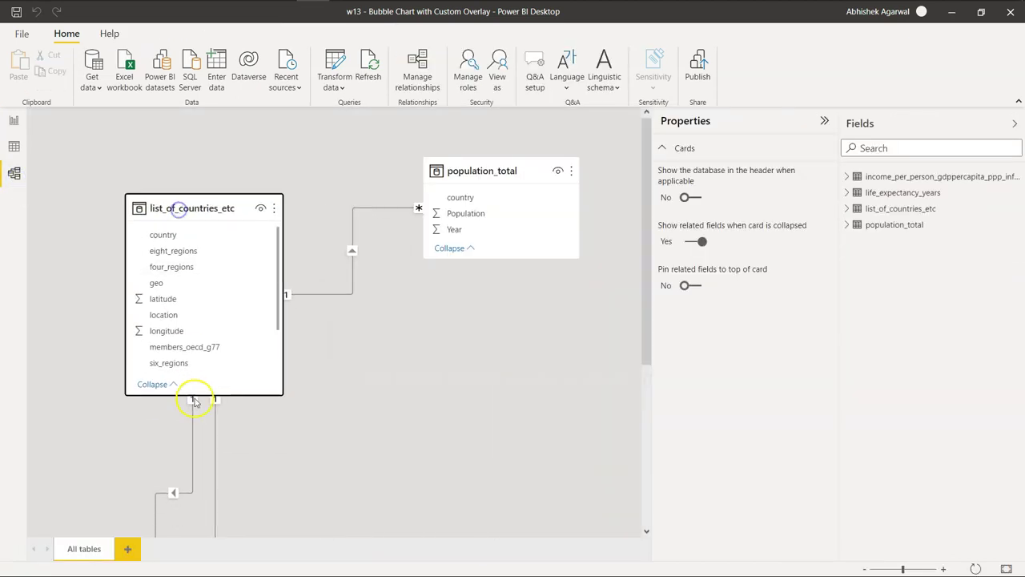
left_click(824, 121)
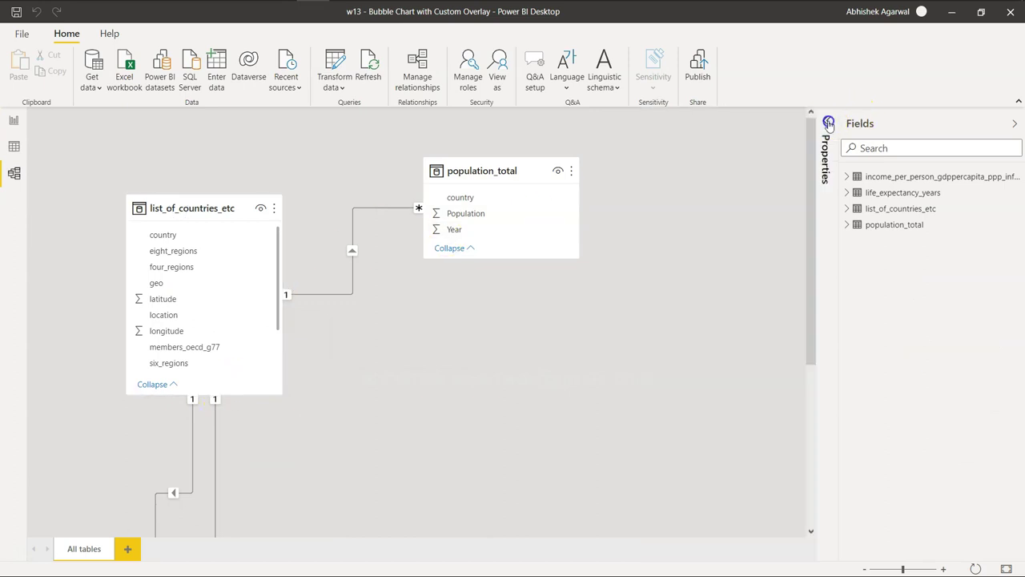
left_click(1015, 123)
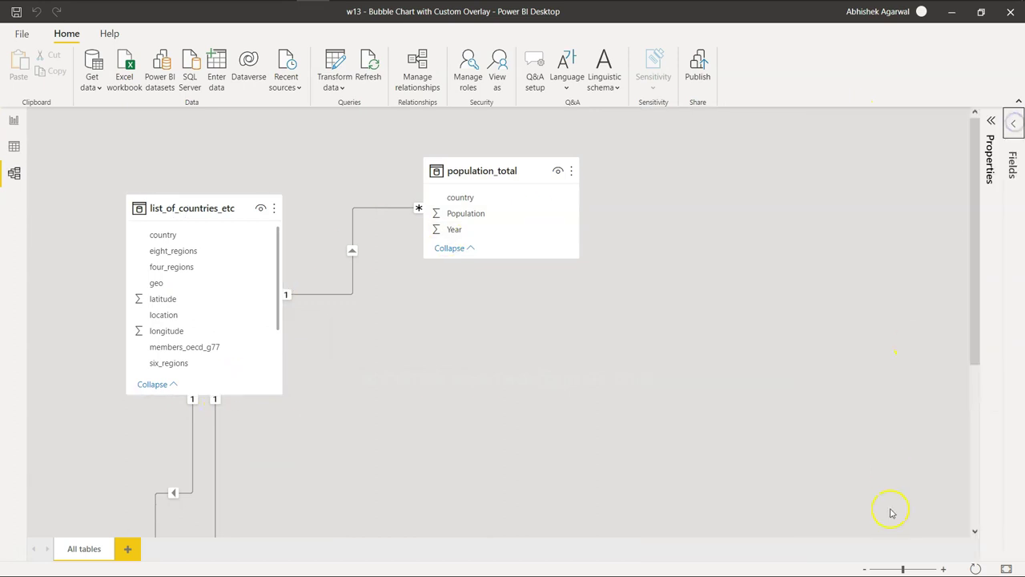
left_click(864, 569)
left_click(864, 569)
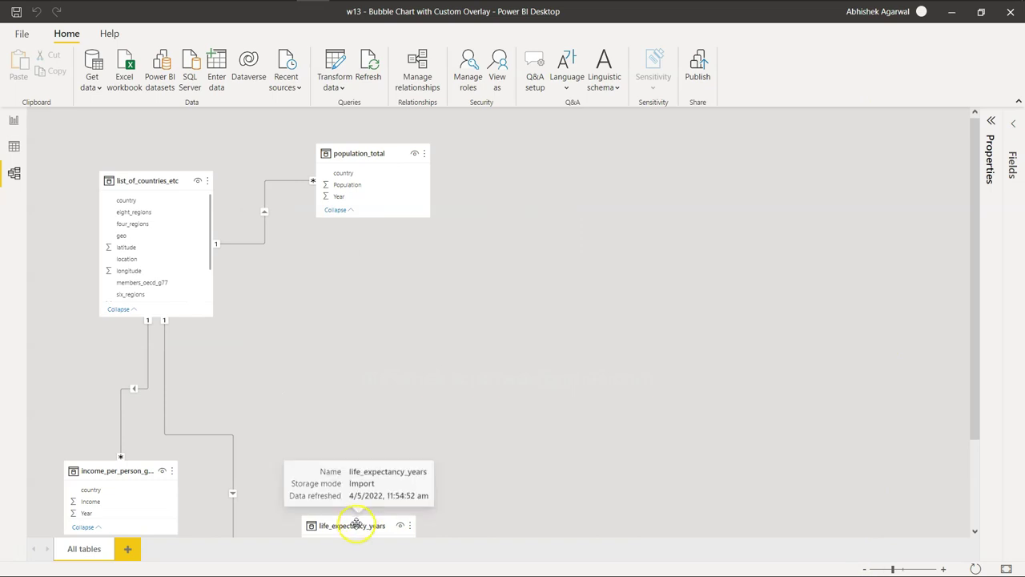
left_click_drag(355, 523, 360, 354)
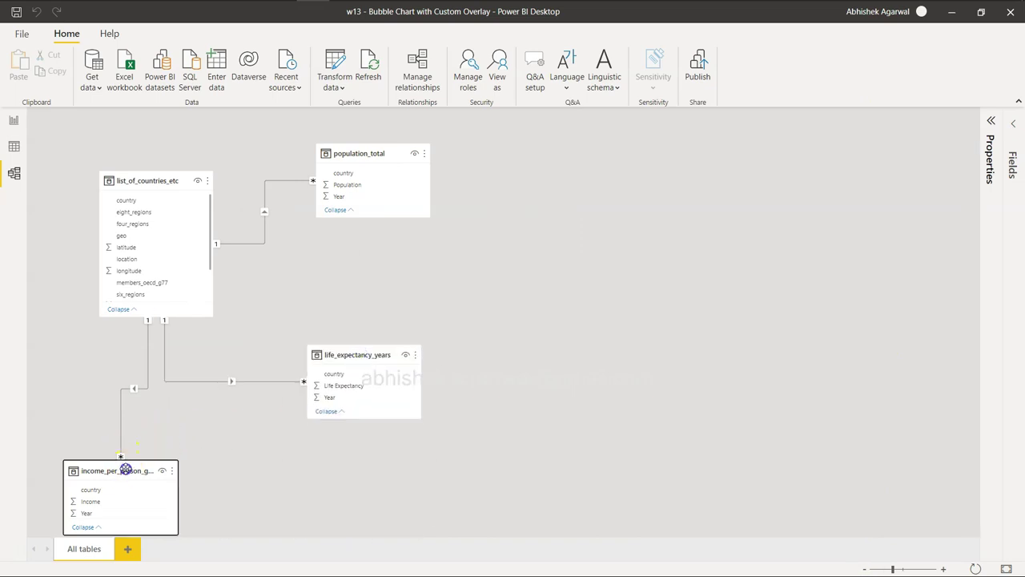
left_click_drag(124, 470, 103, 380)
left_click_drag(369, 153, 244, 412)
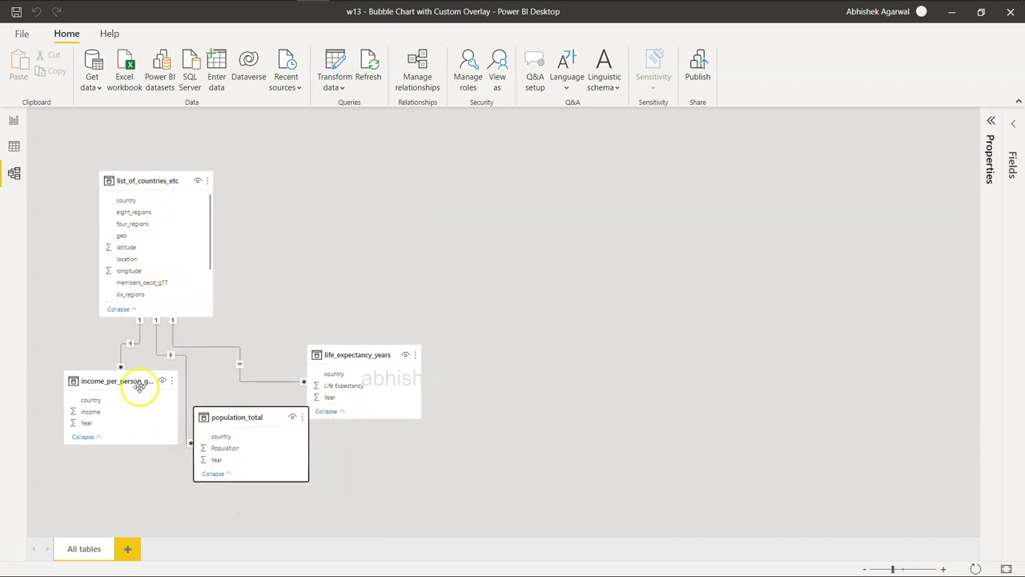
left_click(94, 263)
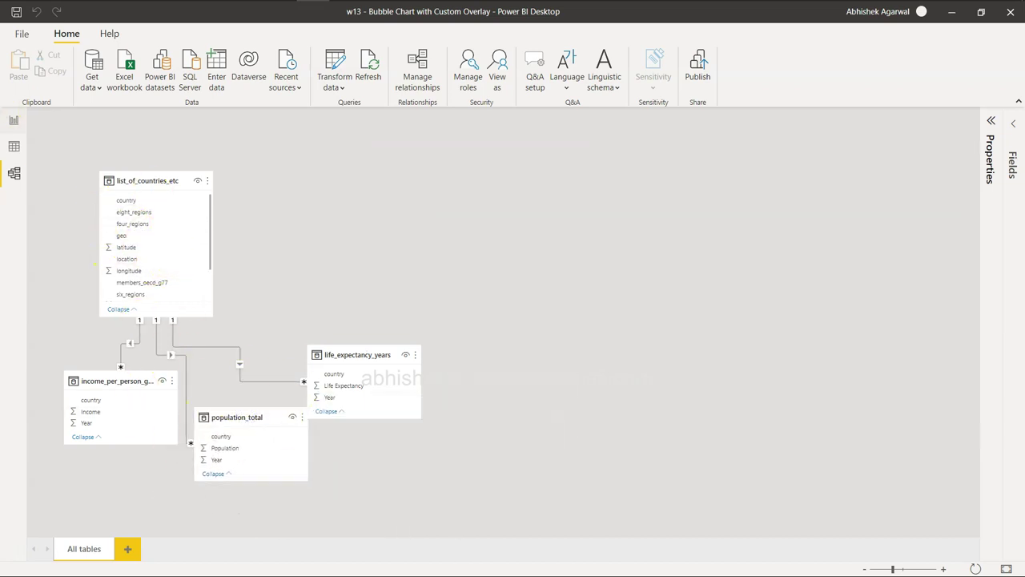
Back in Report view, add world_bank_region to the scatter chart's Legend
left_click(14, 120)
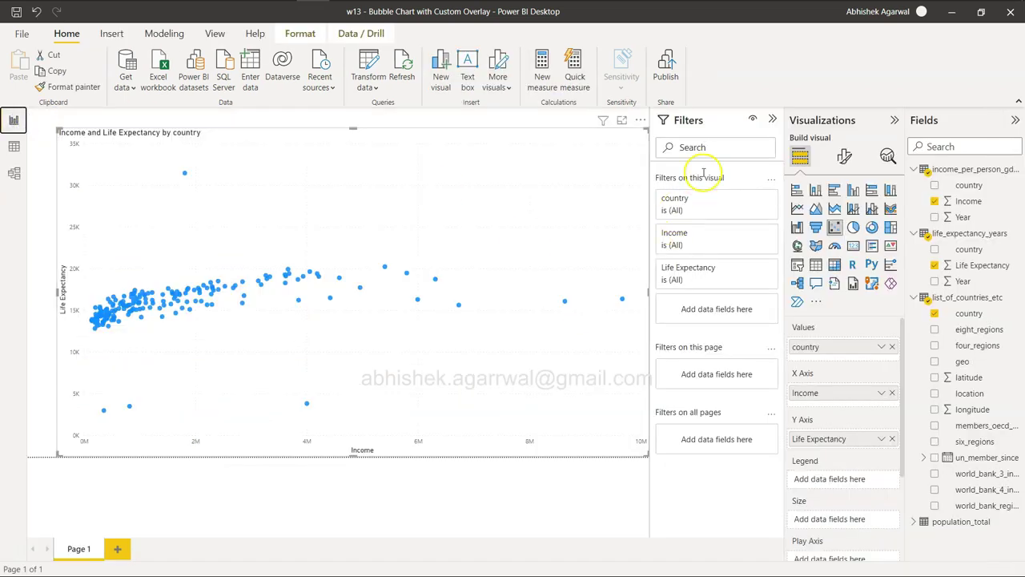
left_click(772, 120)
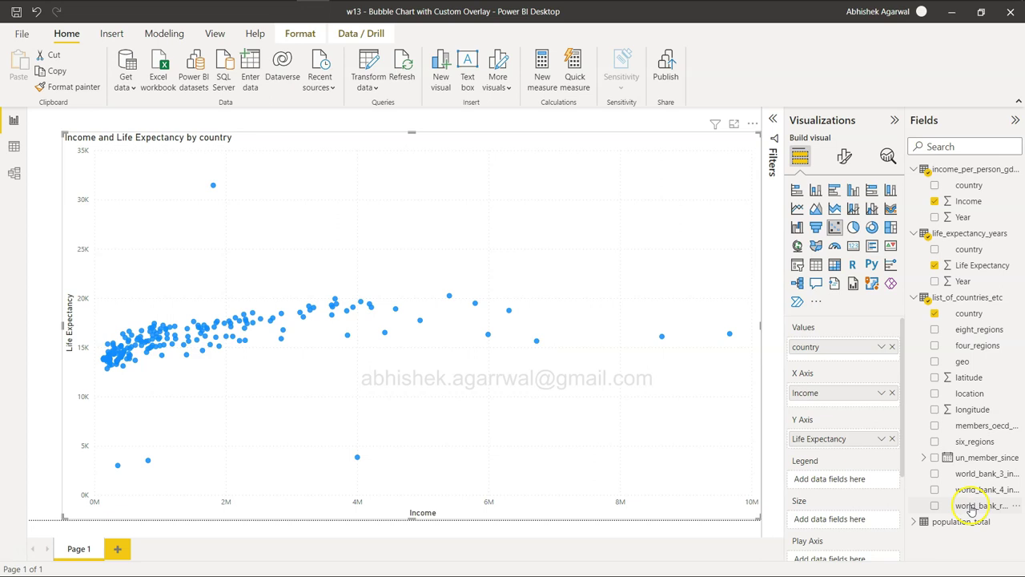
left_click_drag(970, 507, 850, 479)
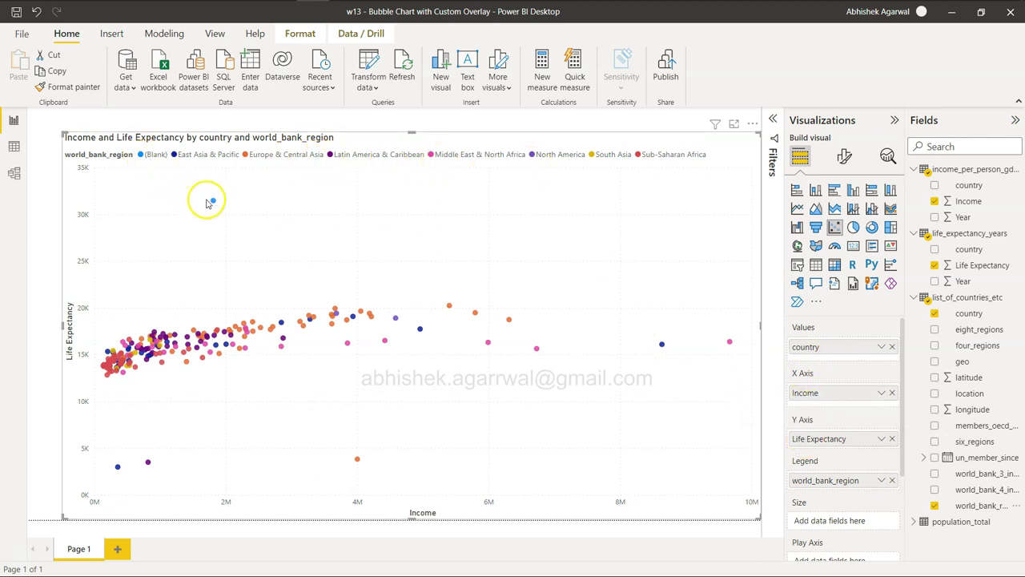
Filter out (Blank) in the world_bank_region filter, then collapse the Filters pane
mouse_move(213, 206)
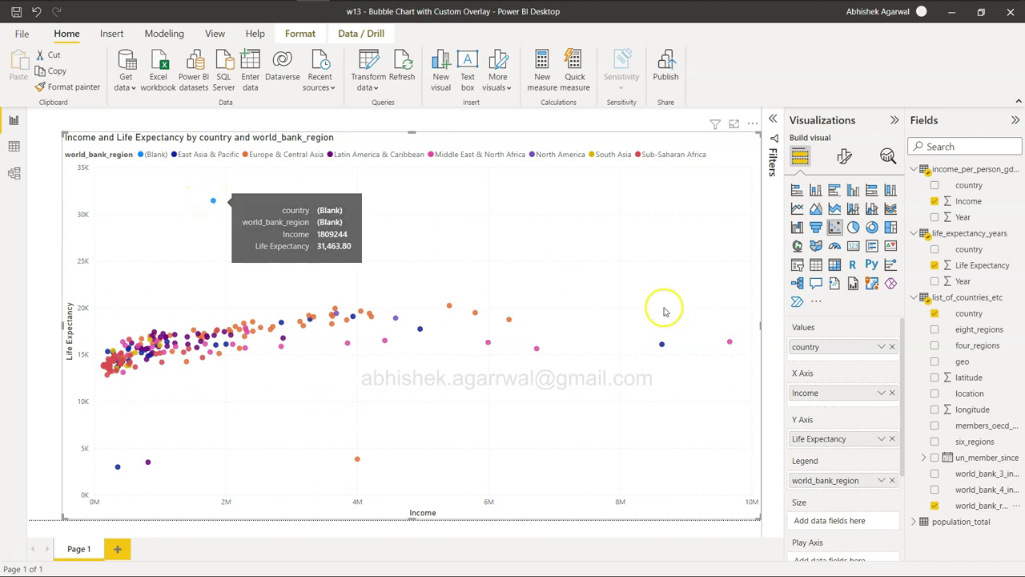
left_click(772, 119)
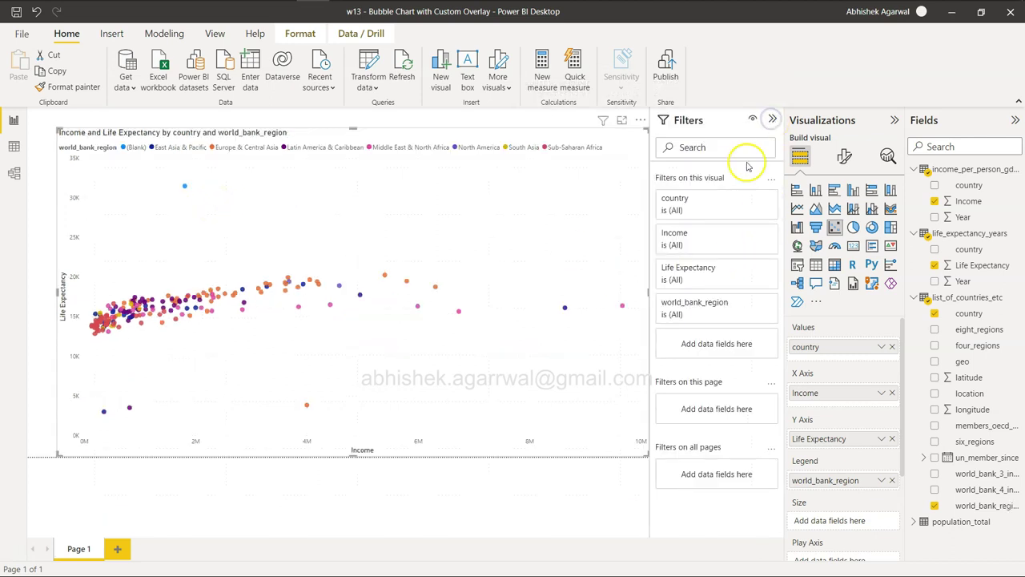
left_click(722, 313)
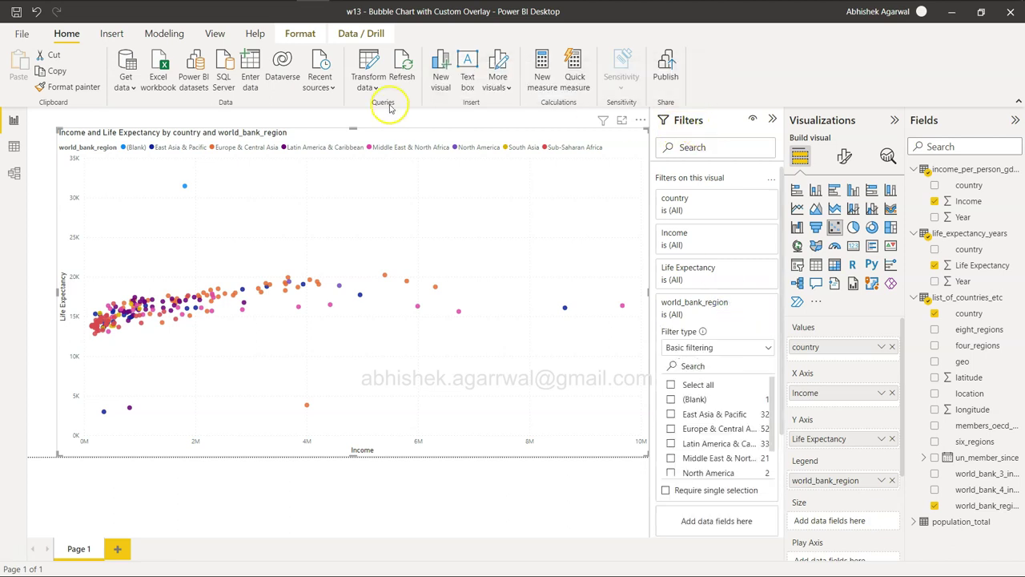
left_click(215, 34)
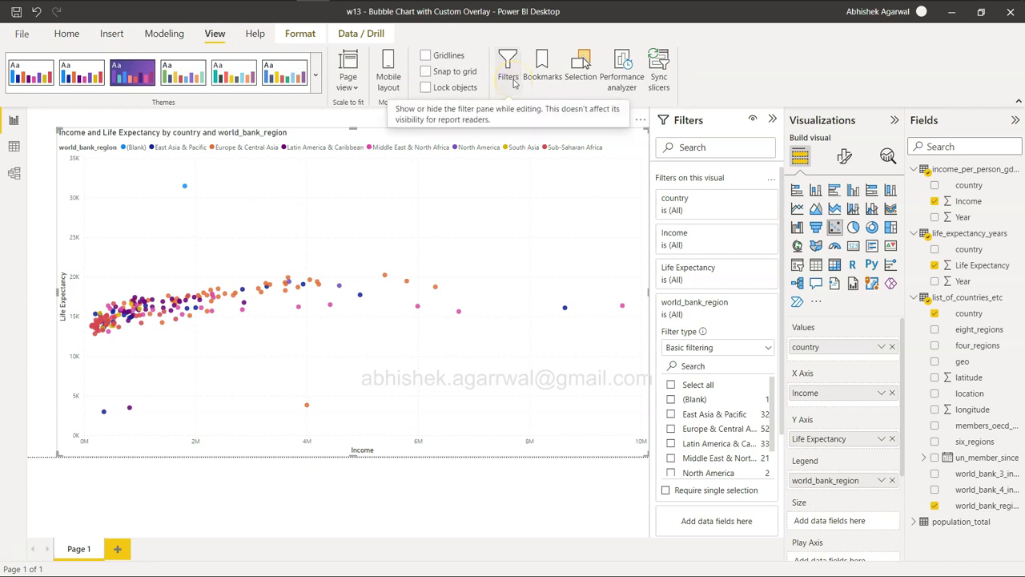
left_click(67, 34)
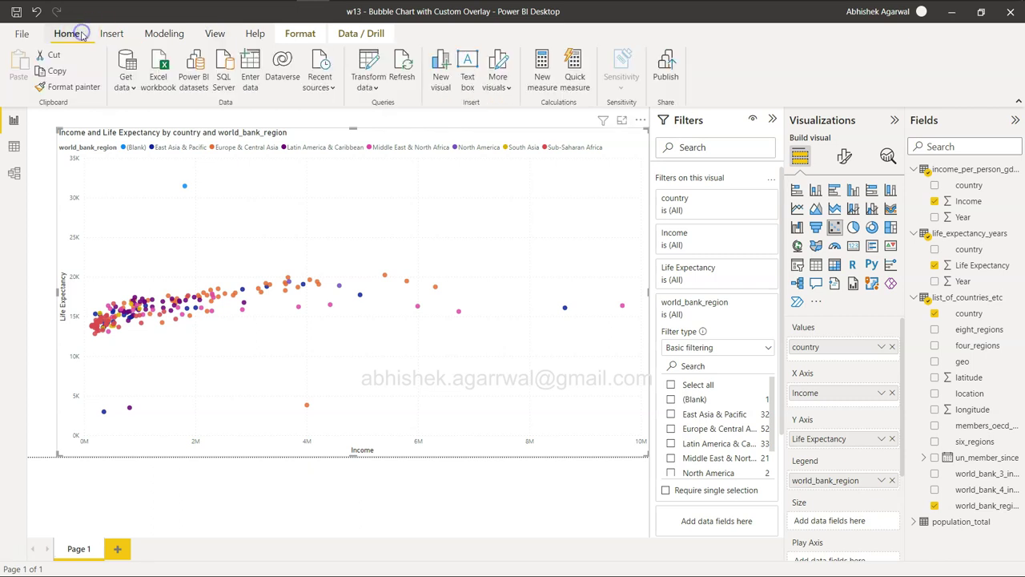
left_click(671, 400)
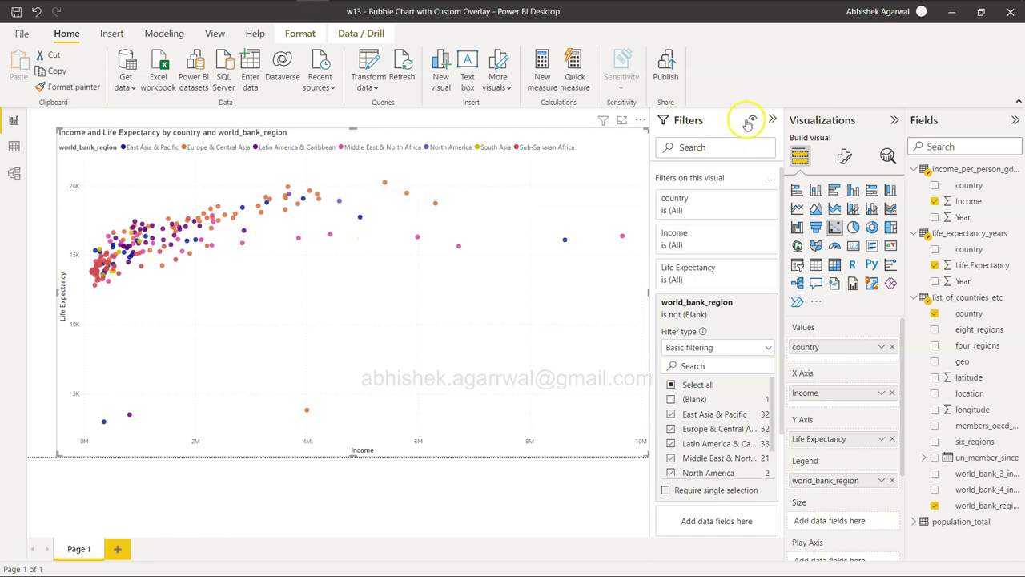
left_click(772, 120)
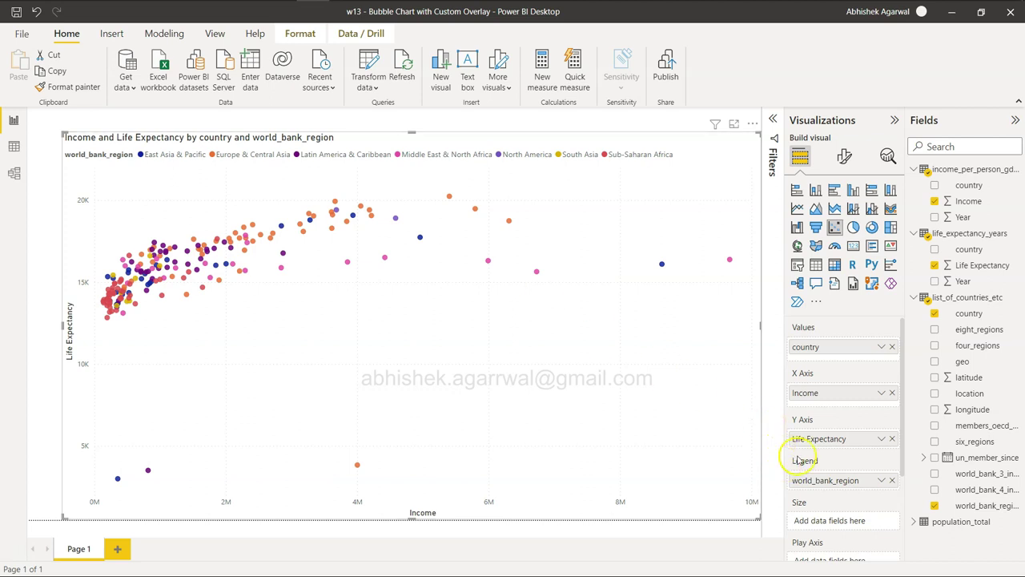
Size the bubbles by Population and put income_per_person's Year on the Play Axis
scroll(835, 520, "down", 2)
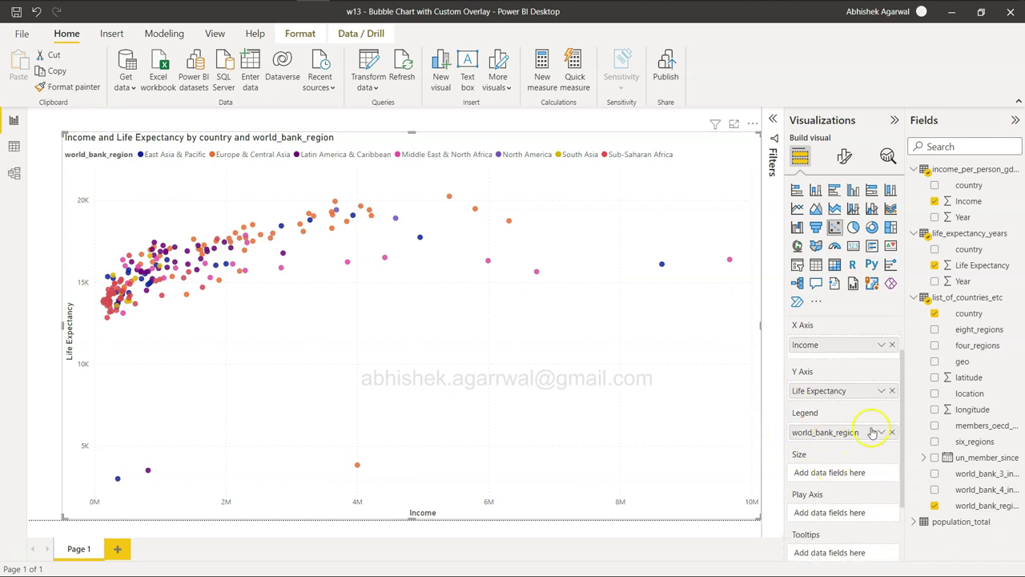
left_click(914, 521)
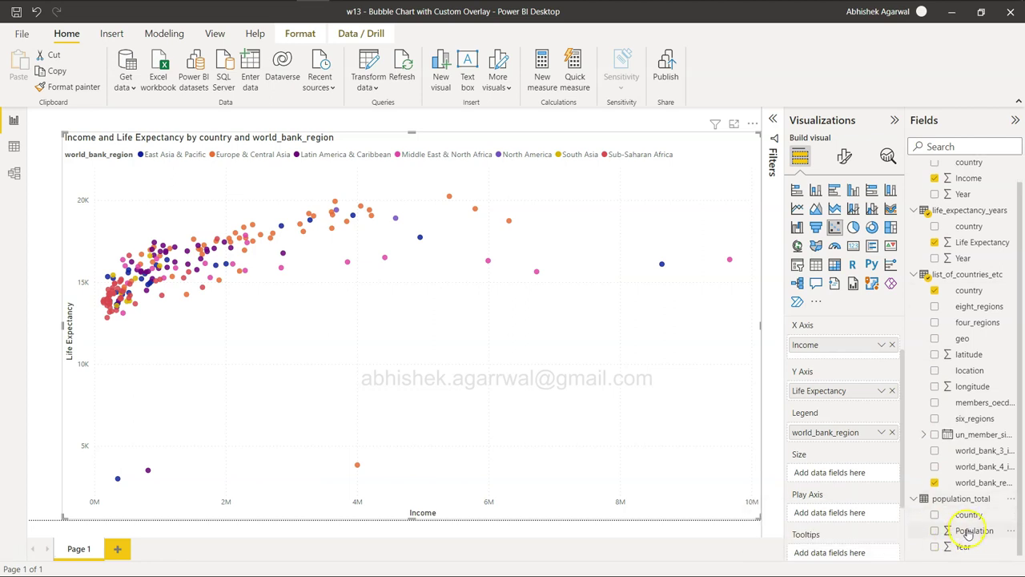
left_click_drag(969, 532, 843, 473)
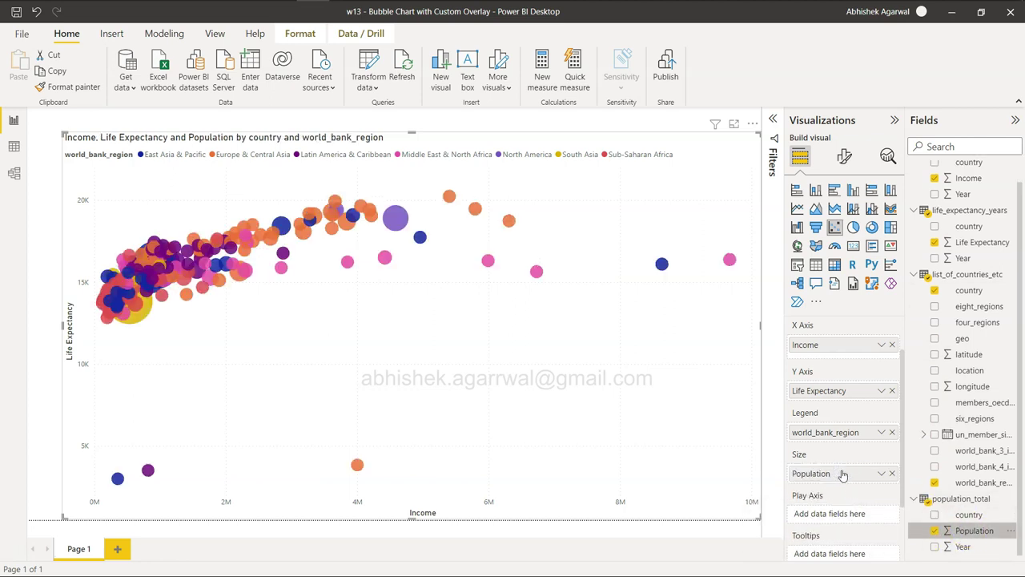
scroll(843, 475, "down", 3)
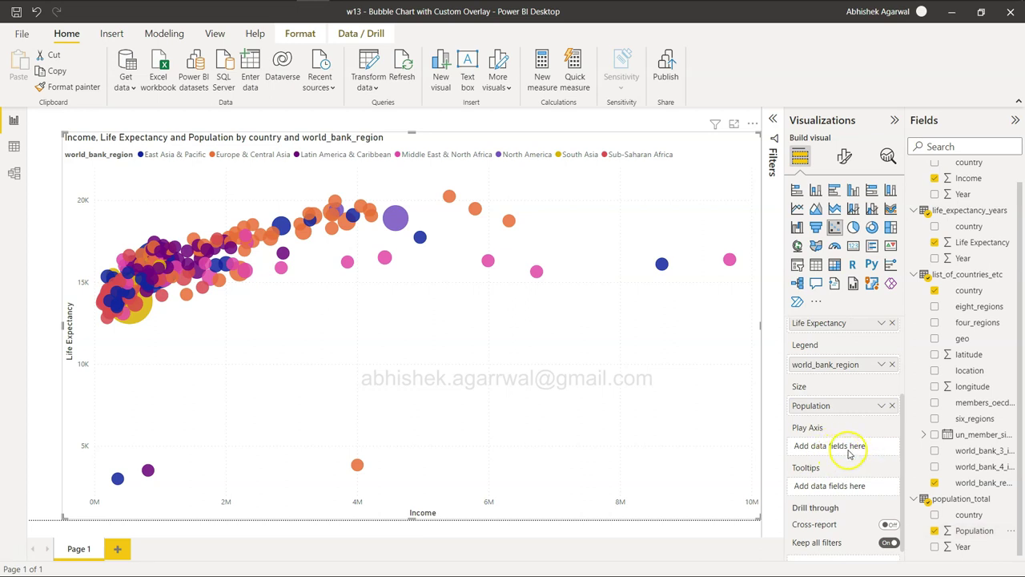
scroll(978, 357, "up", 1)
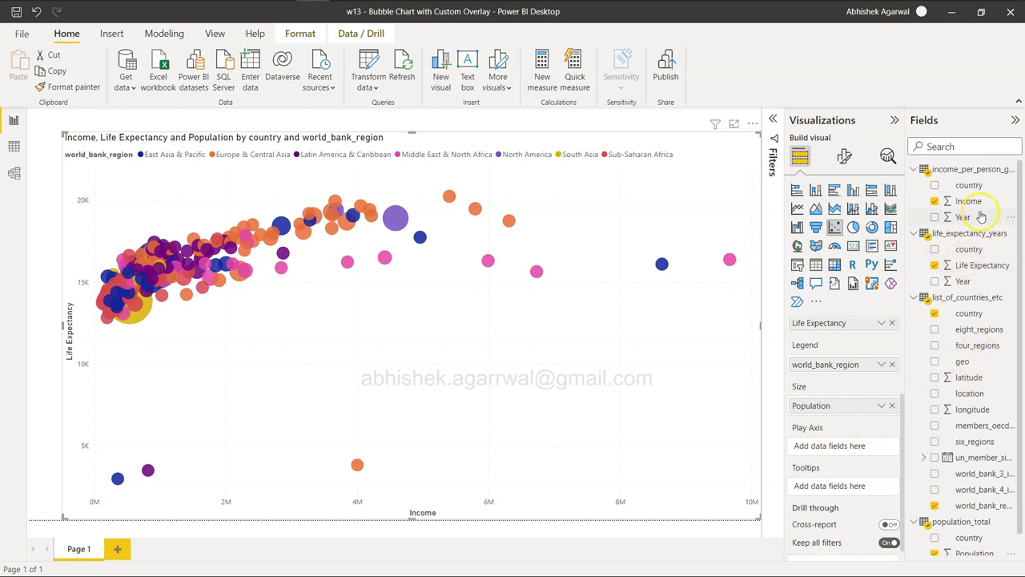
left_click_drag(965, 217, 864, 448)
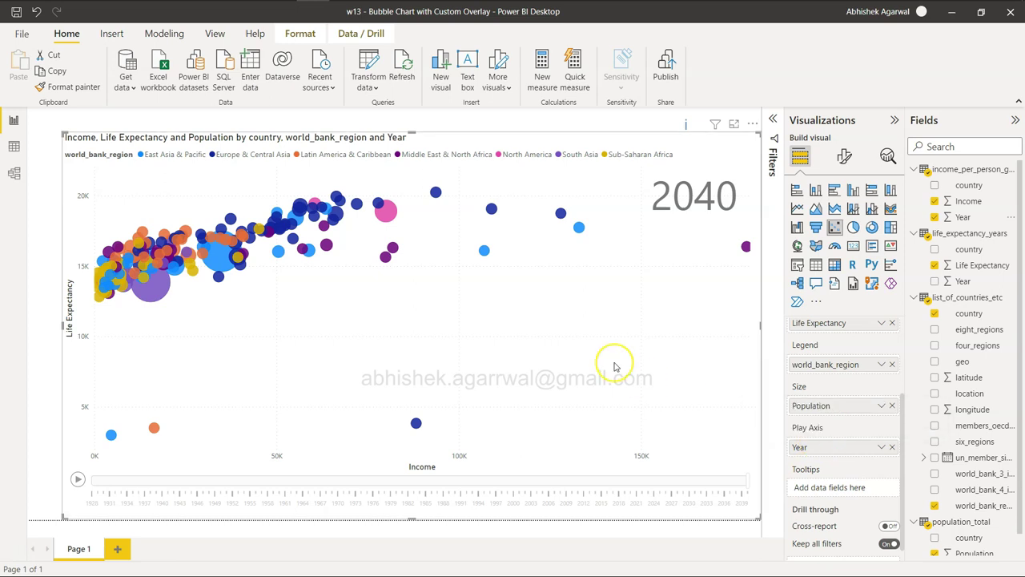
key("alt+Tab")
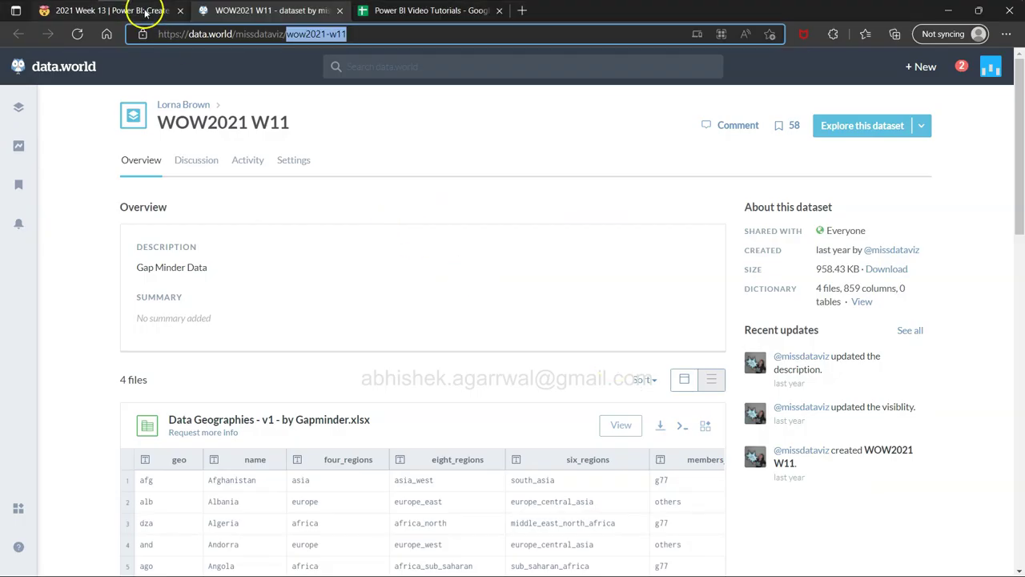
left_click(141, 10)
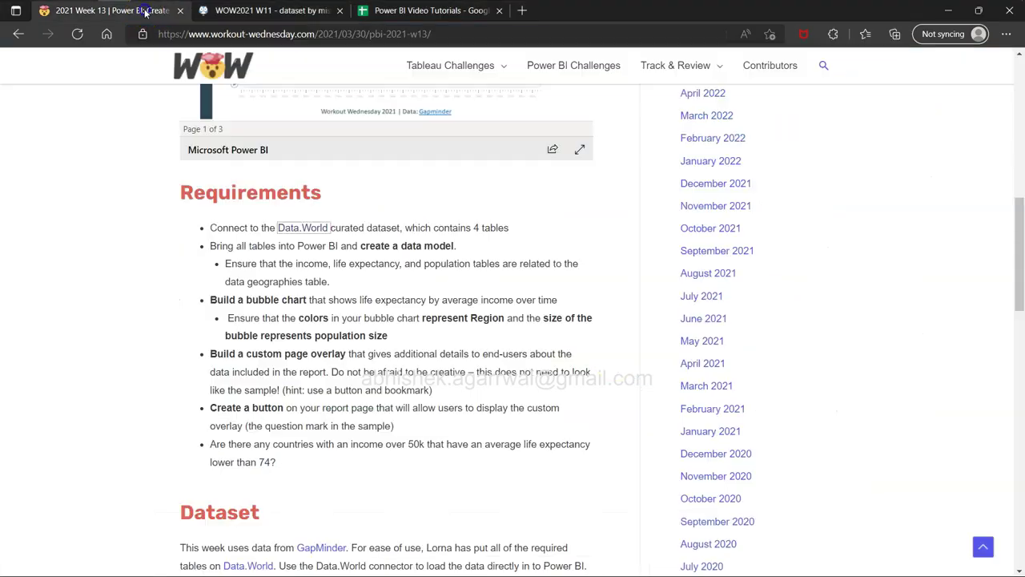
scroll(280, 423, "down", 1)
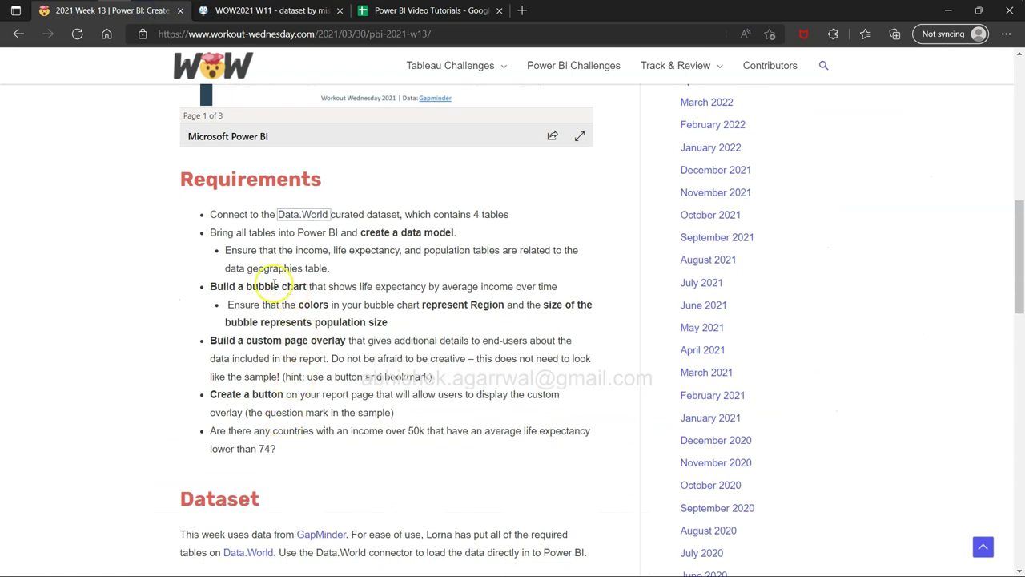
left_click_drag(206, 286, 443, 394)
key("alt+Tab")
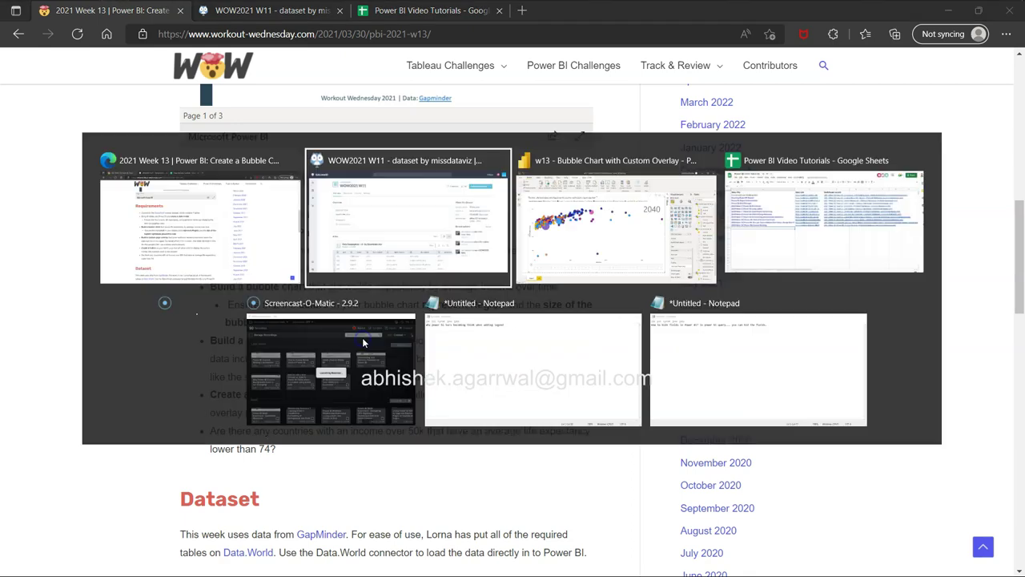
key("alt+Tab")
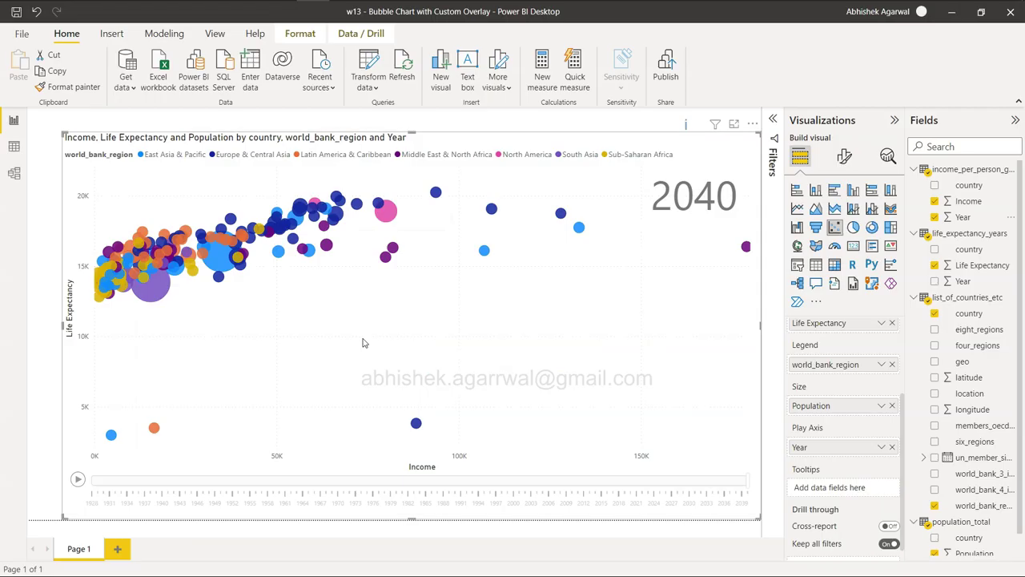
left_click(568, 481)
Apply an advanced Year filter of 'is less than or equal to' 2021, then hide Filters
left_click(773, 118)
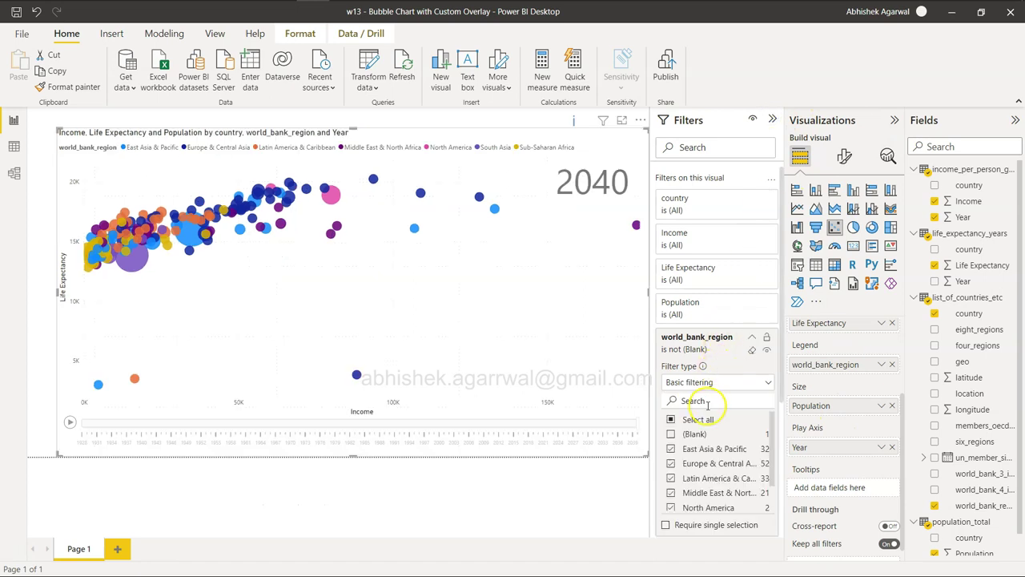
left_click(751, 336)
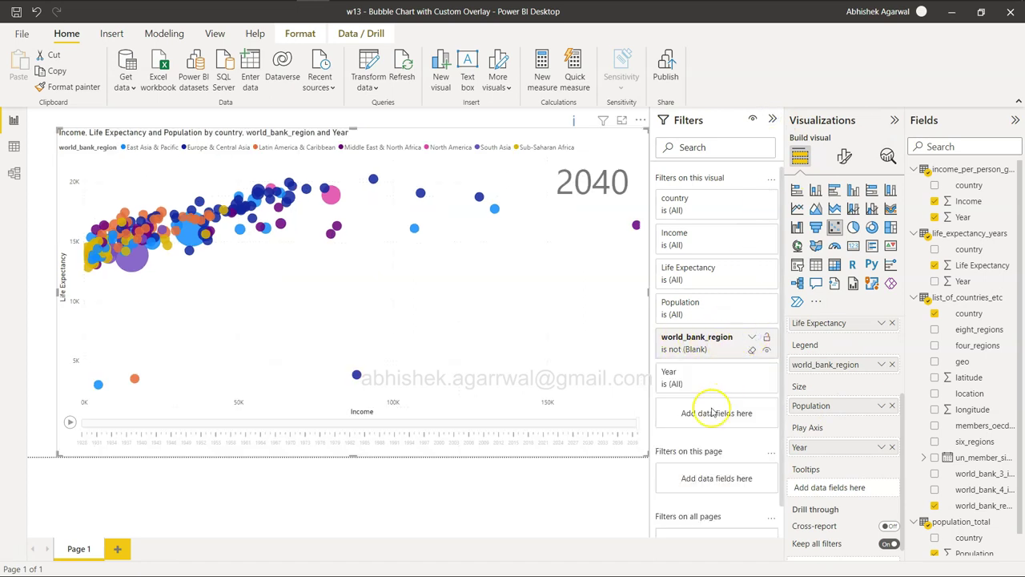
left_click(696, 384)
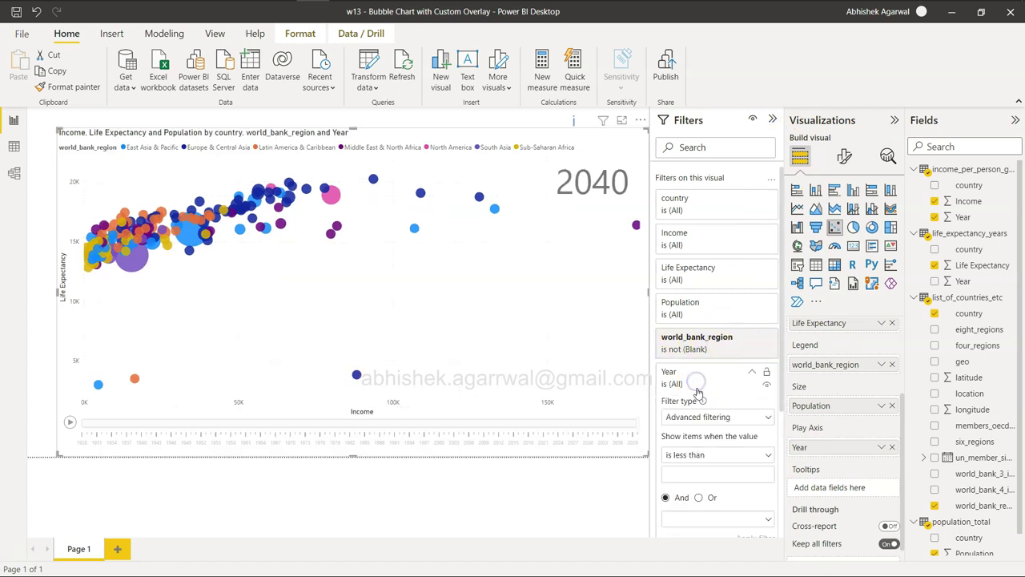
left_click(728, 454)
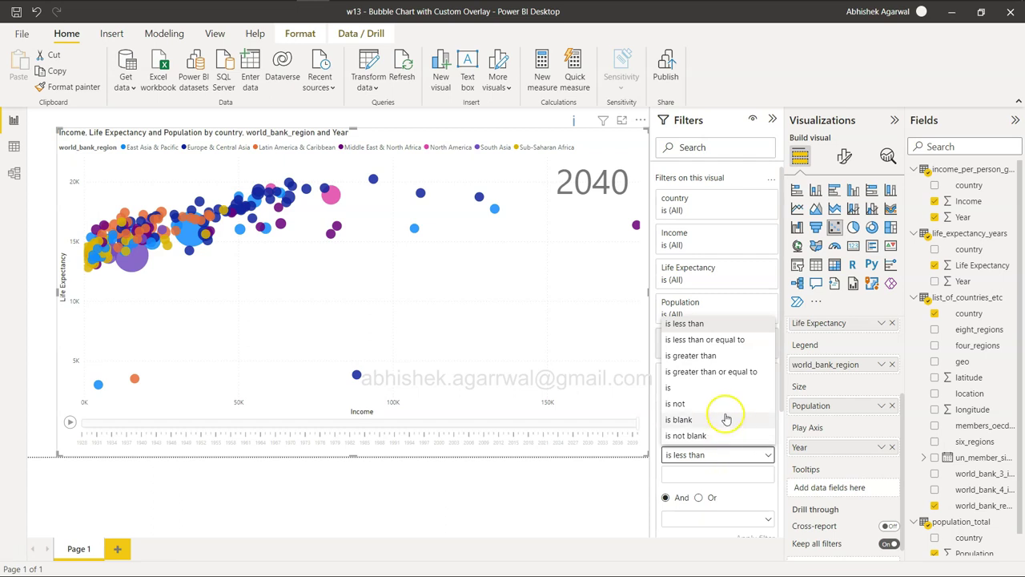
left_click(733, 341)
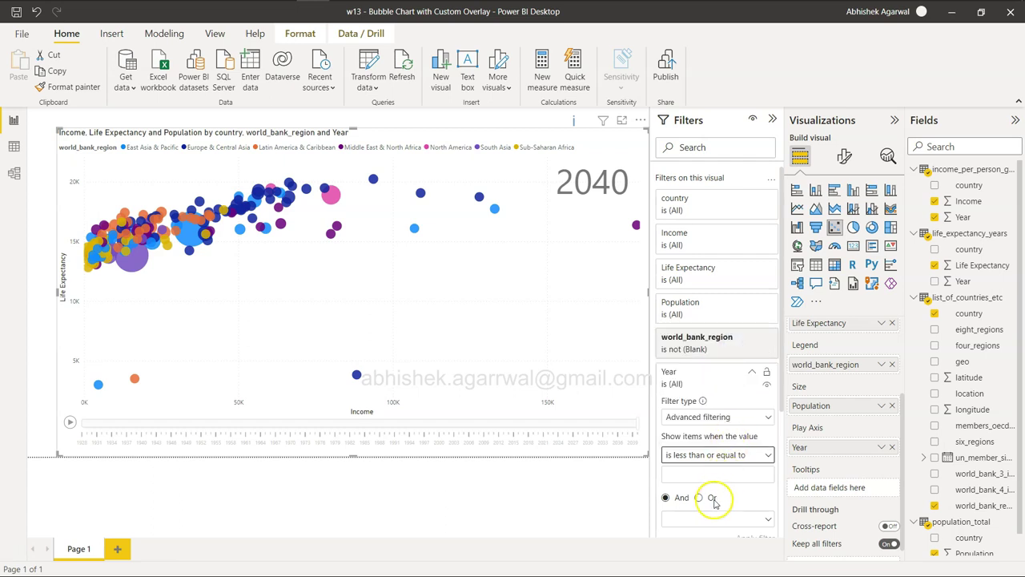
left_click(714, 473)
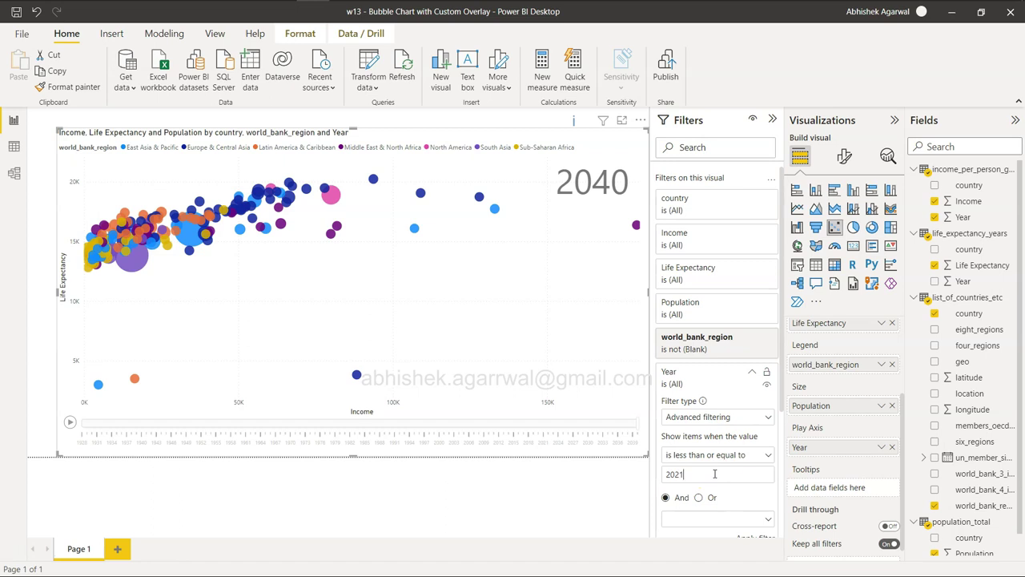
scroll(727, 491, "down", 1)
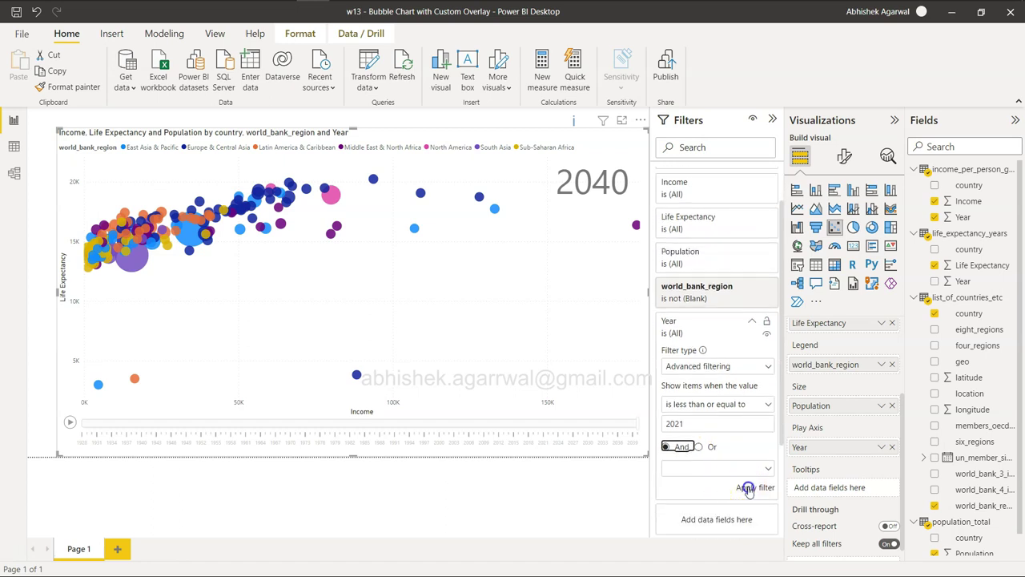
left_click(749, 486)
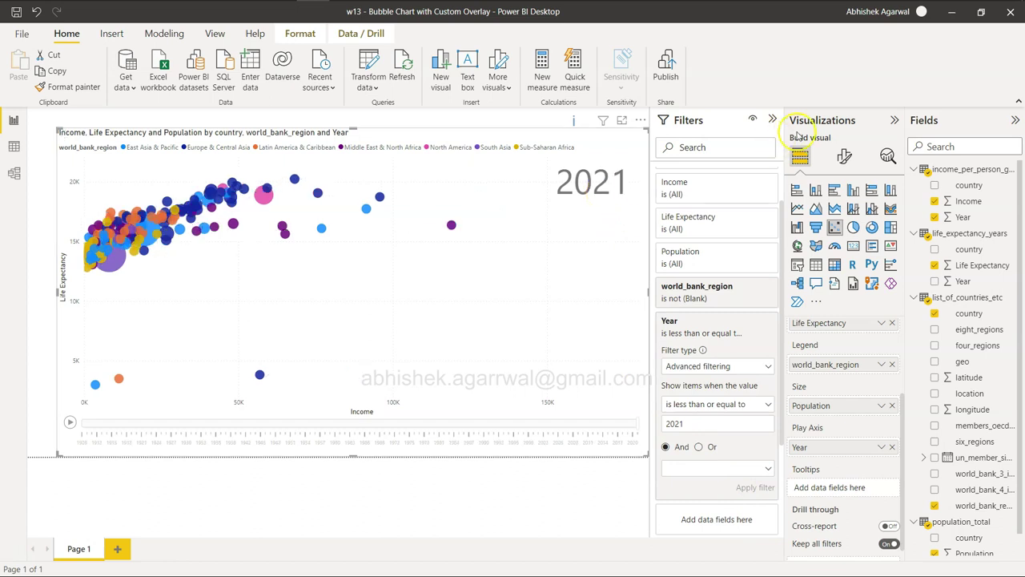
left_click(774, 120)
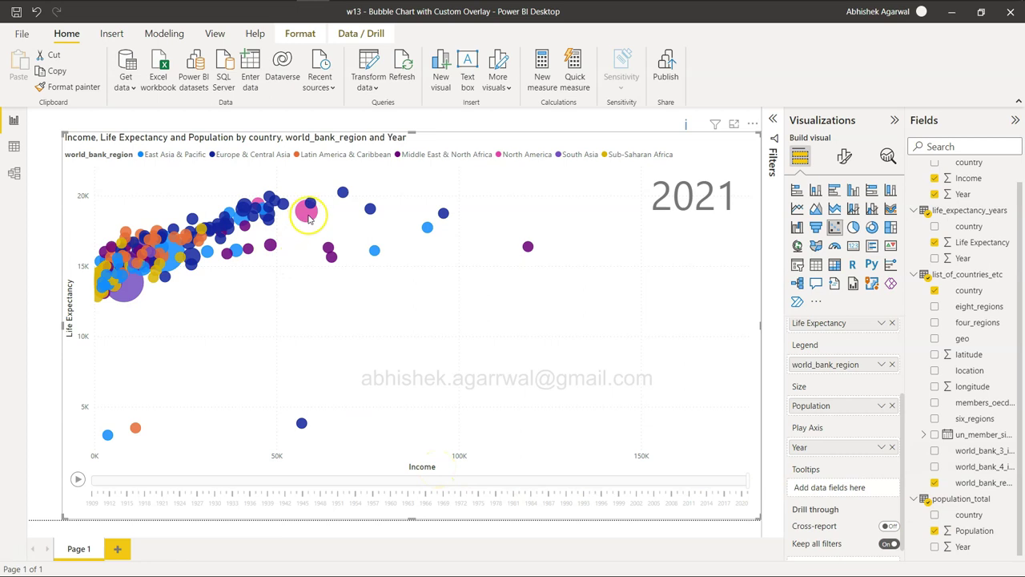
mouse_move(308, 218)
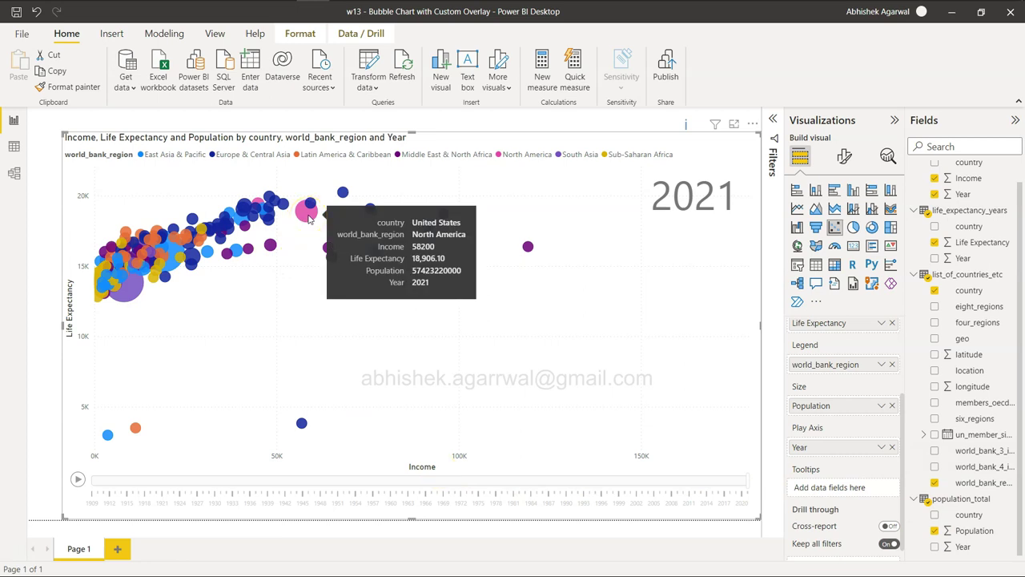
key("alt+Tab")
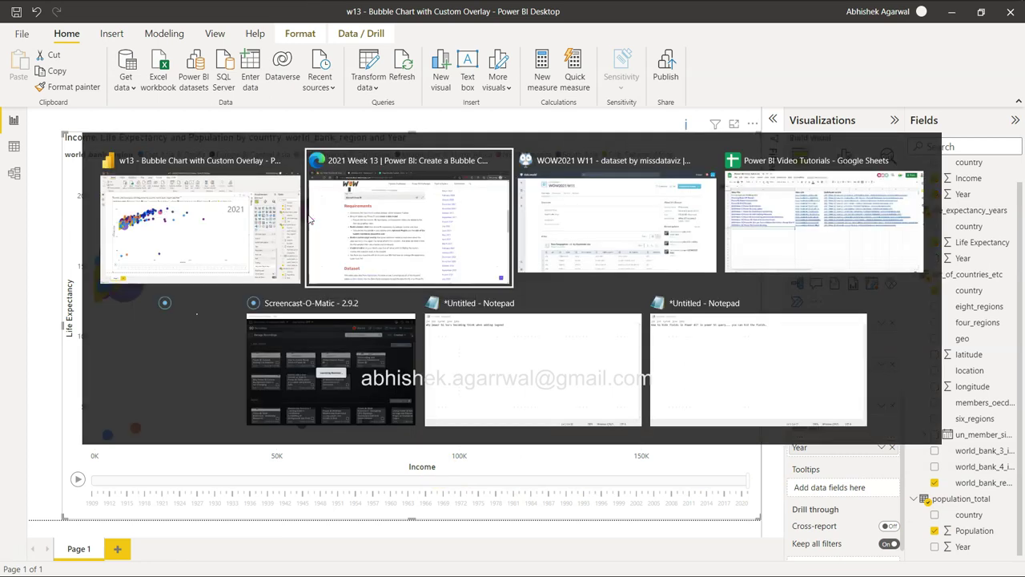
scroll(309, 219, "up", 3)
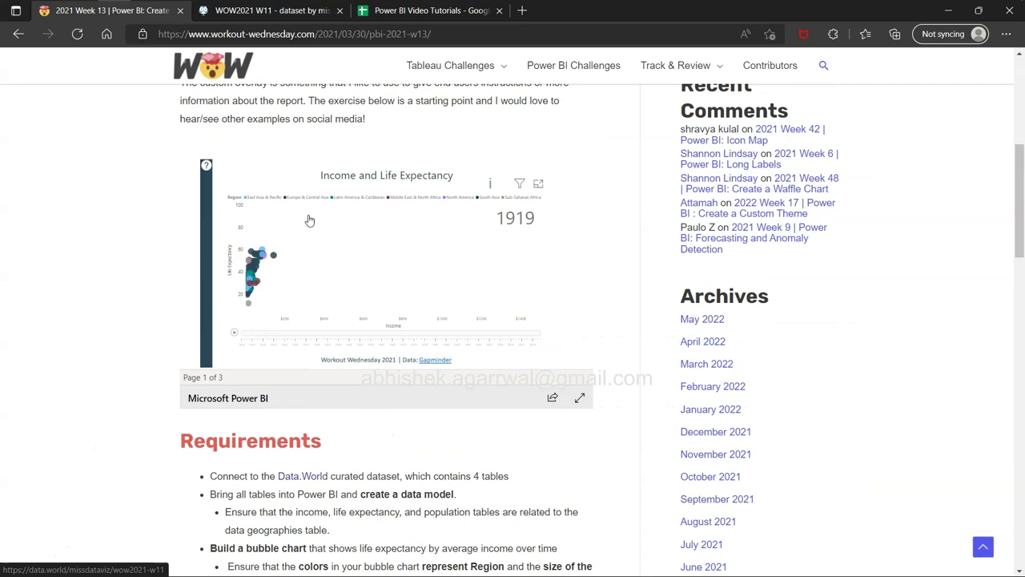
left_click(579, 397)
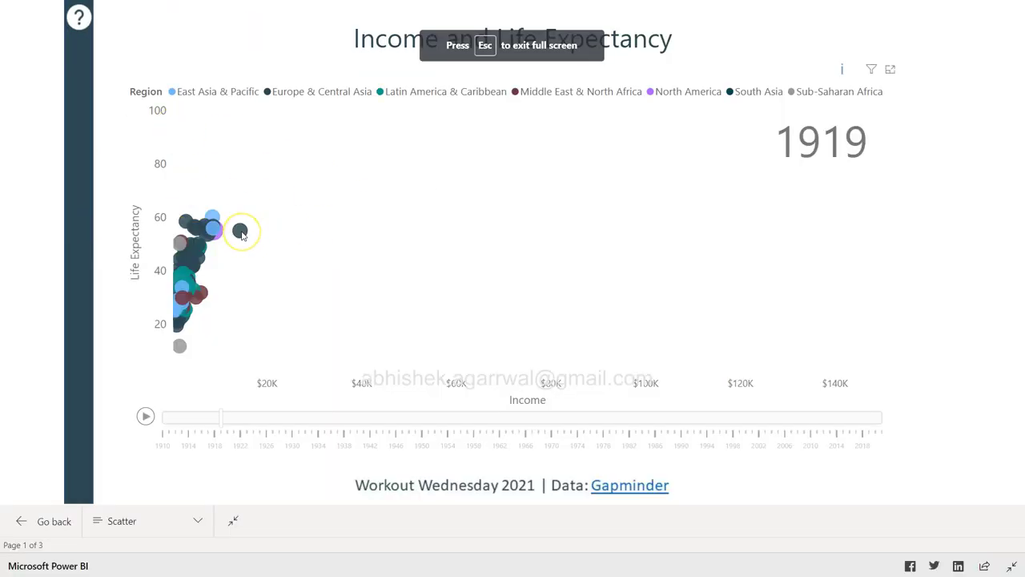
mouse_move(241, 232)
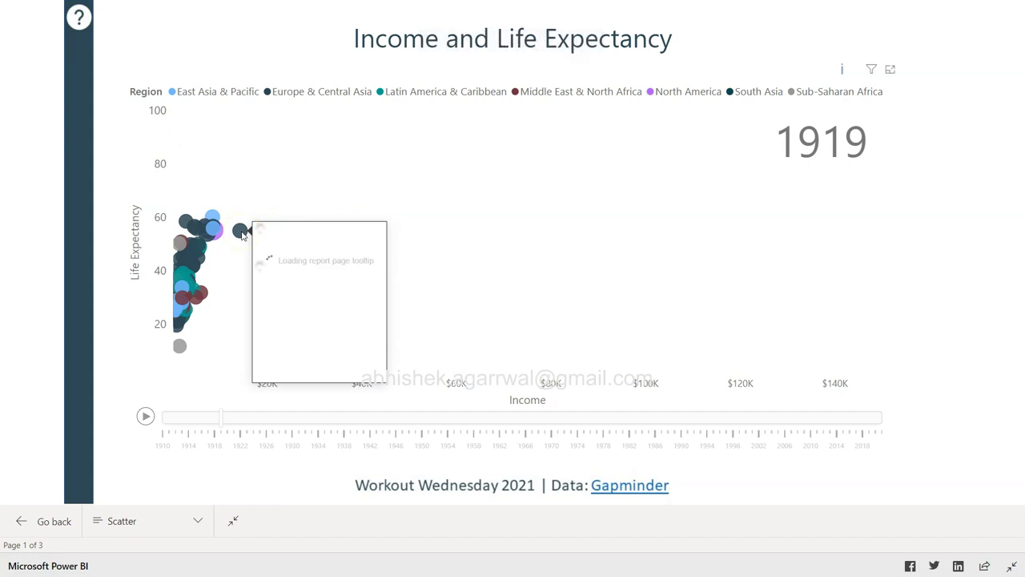
left_click(241, 233)
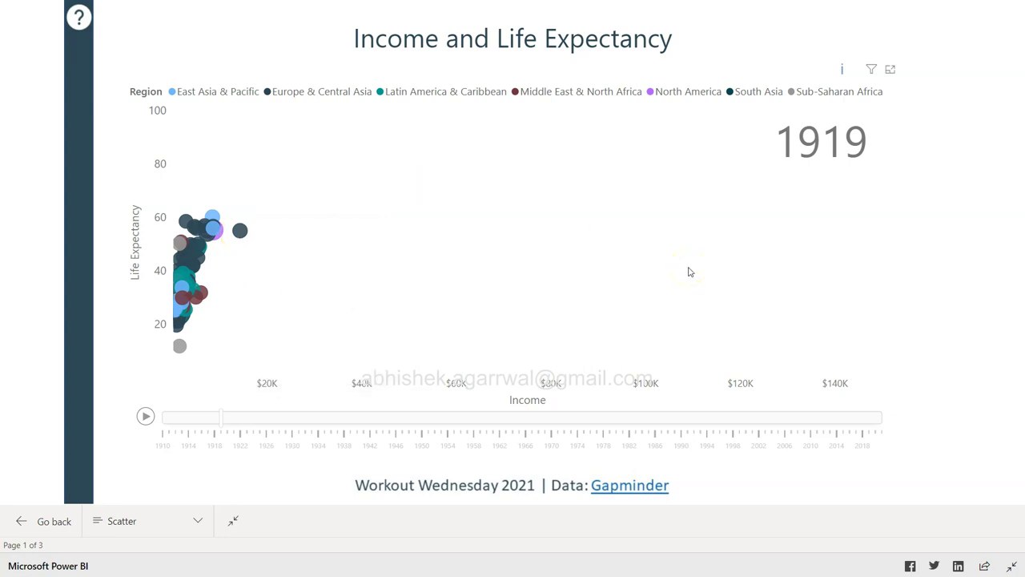
left_click(564, 297)
key("Escape")
key("alt+Tab")
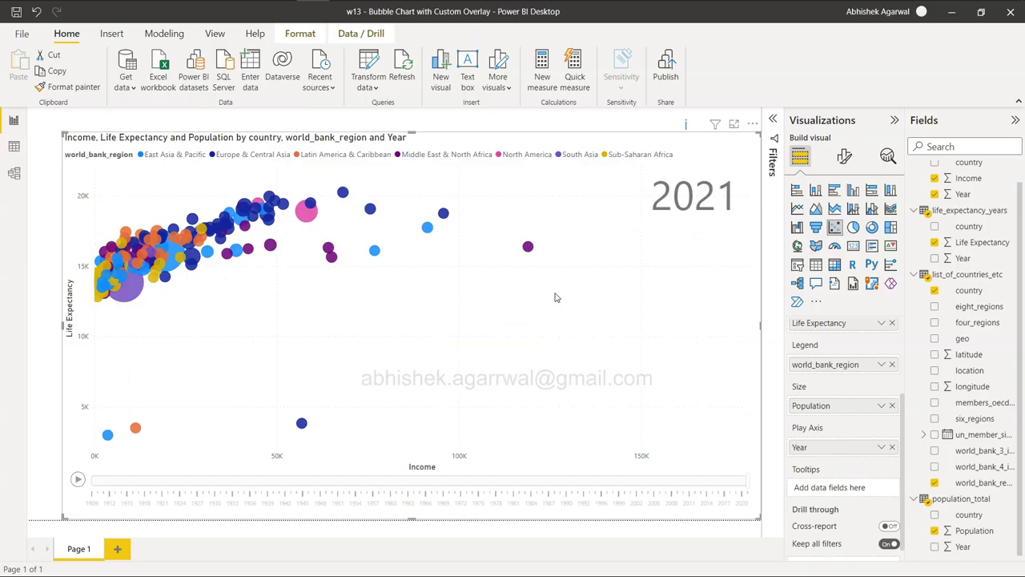
Add a page named Tooltip and set its canvas page size type to Tooltip
left_click(117, 549)
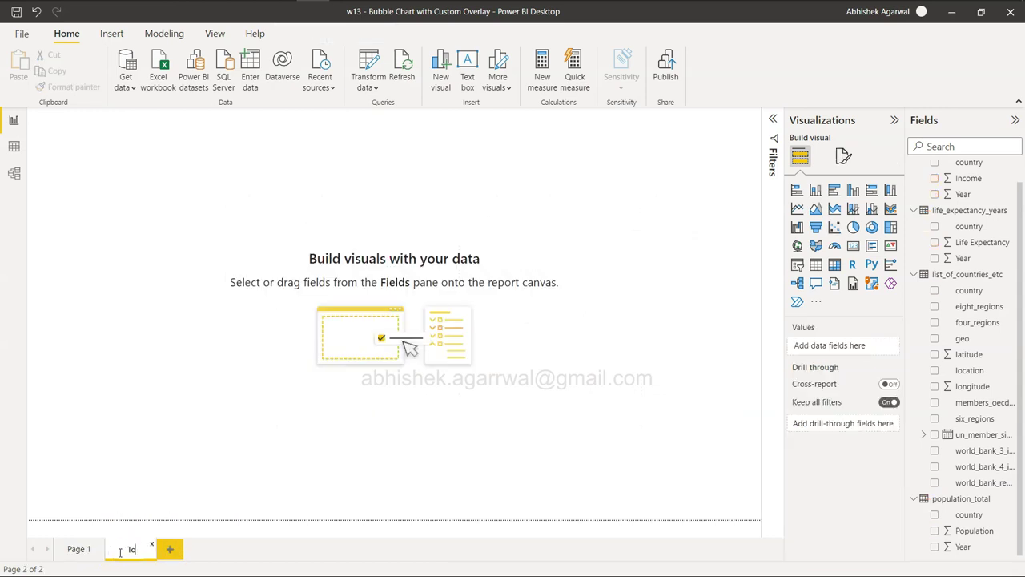
left_click(449, 376)
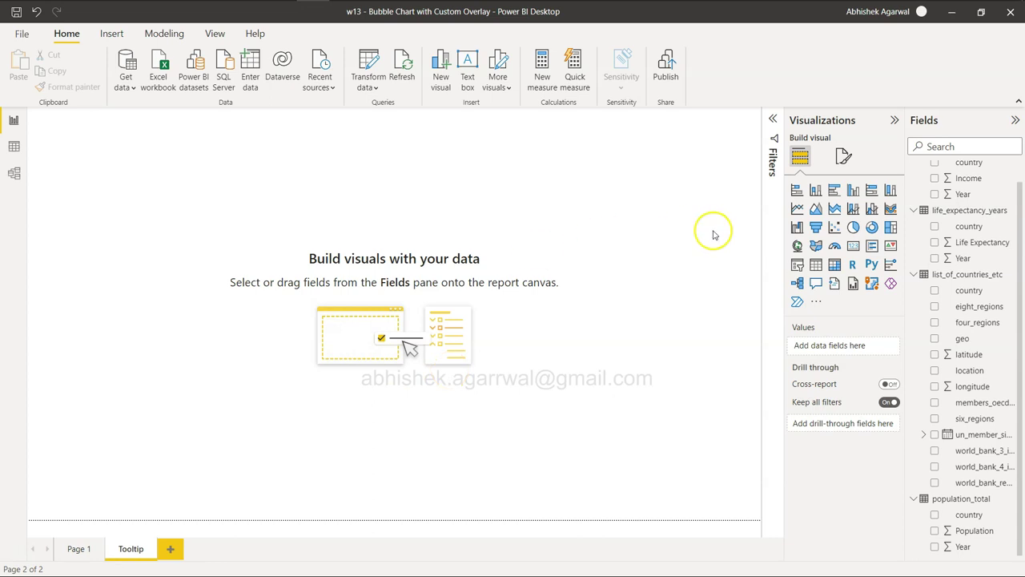
left_click(843, 158)
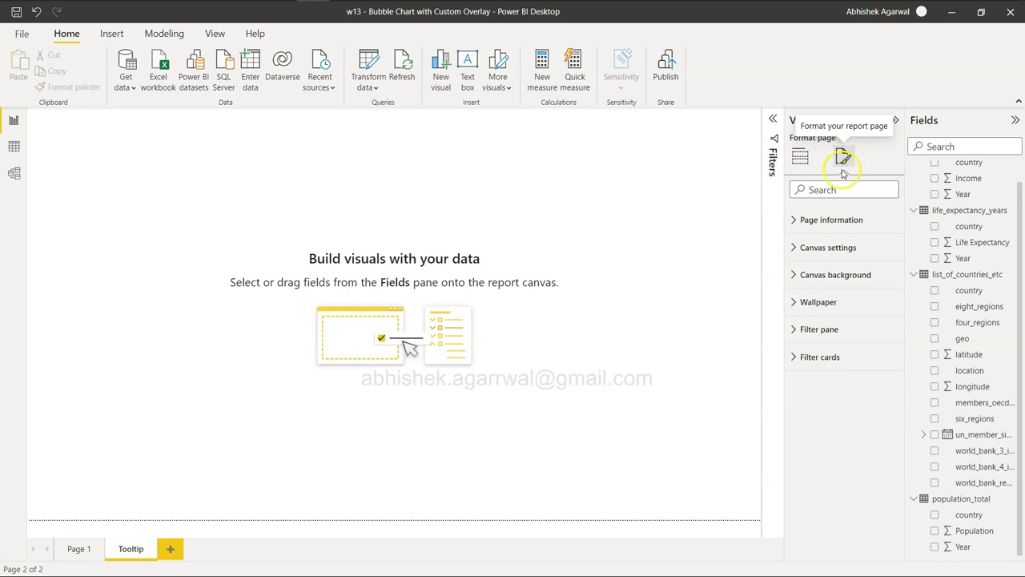
left_click(813, 219)
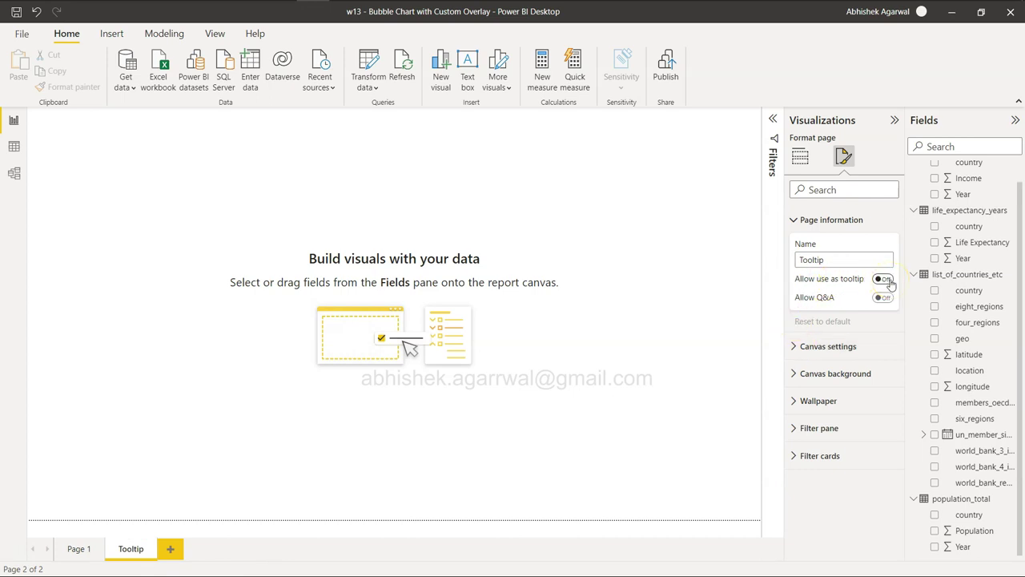
left_click(801, 346)
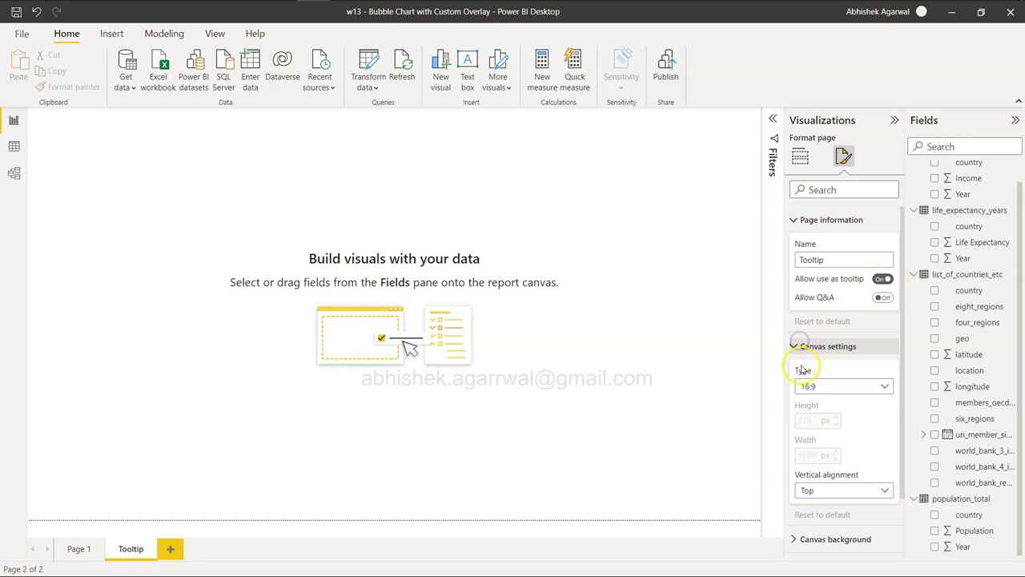
left_click(811, 388)
left_click(816, 451)
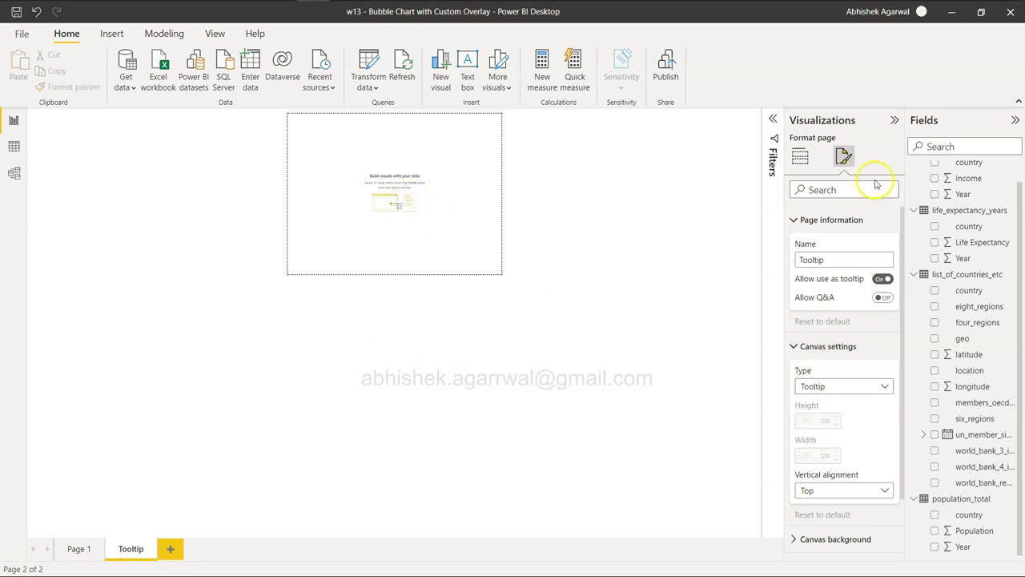
left_click(851, 388)
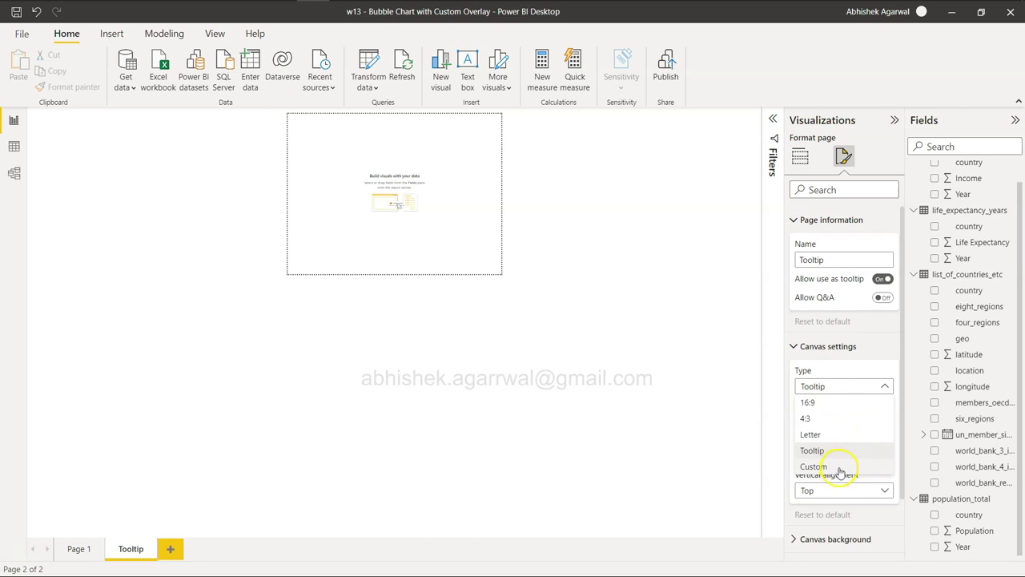
left_click(675, 451)
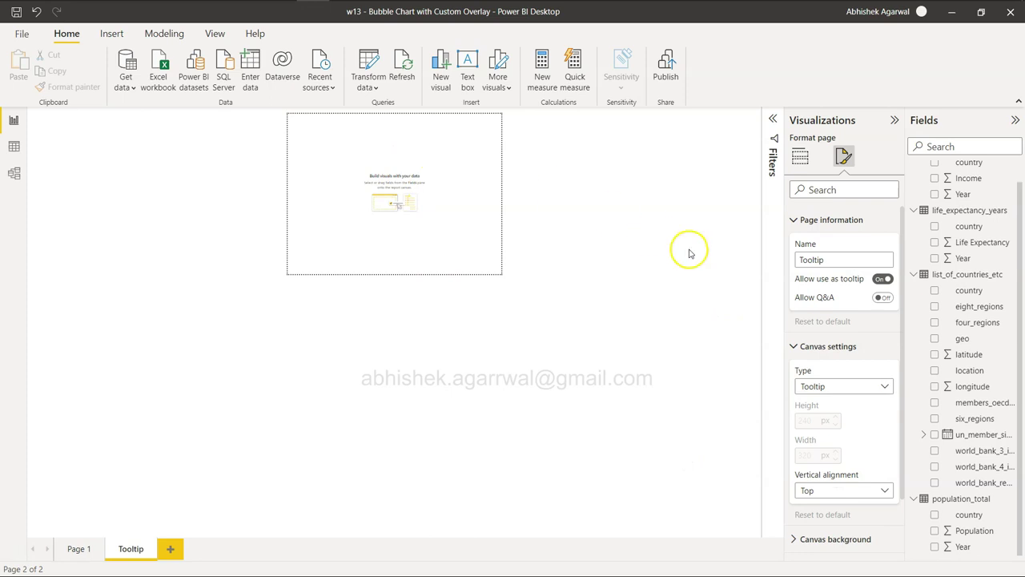
left_click(797, 225)
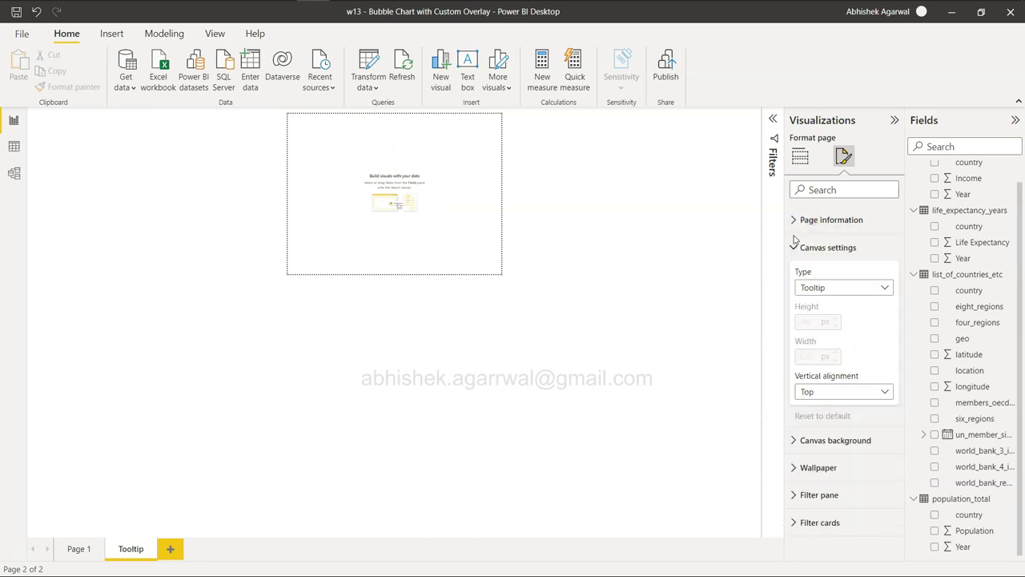
left_click(793, 246)
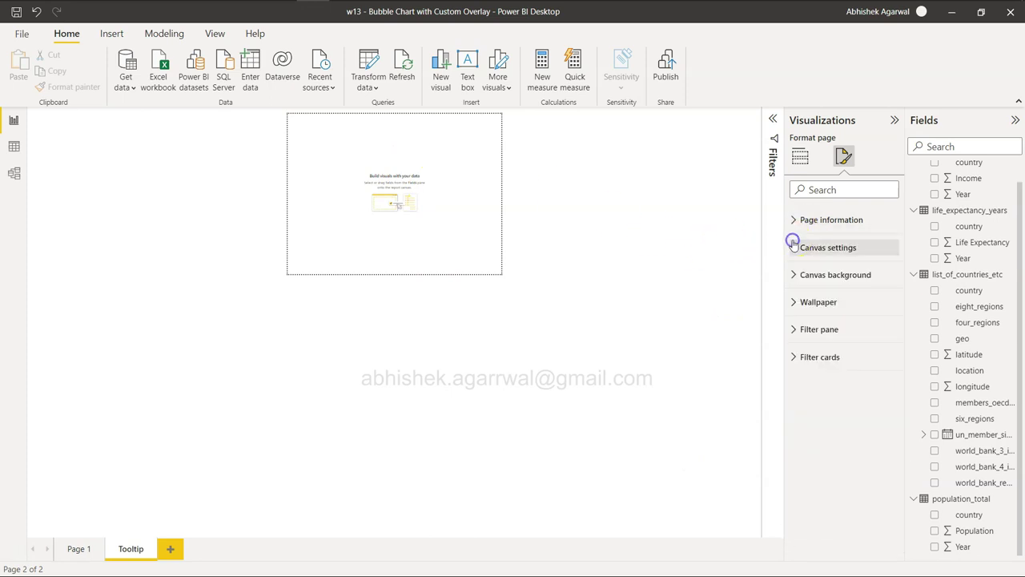
Add a card visual showing the country field (Afghanistan) to the Tooltip page and resize it
left_click(802, 157)
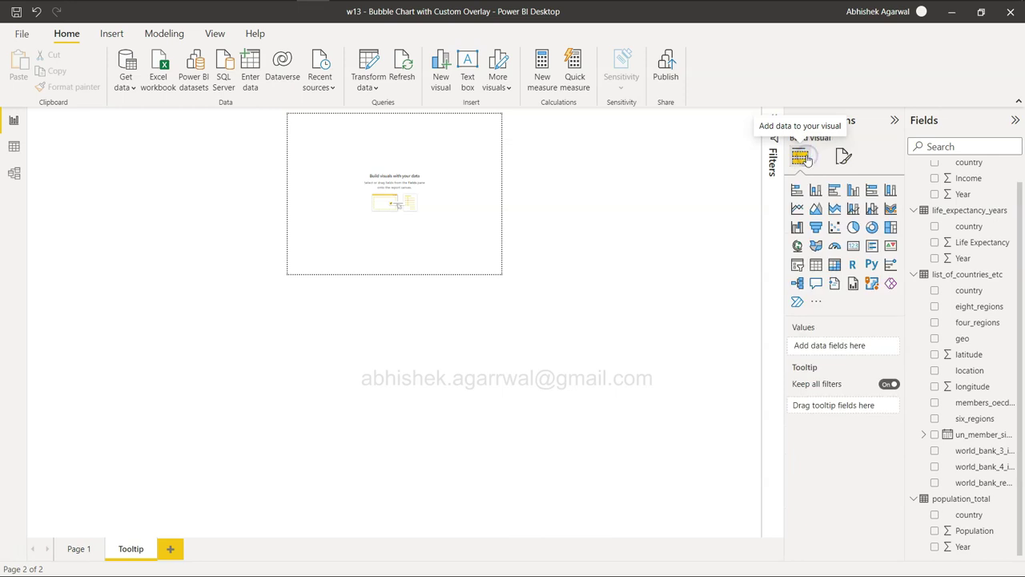
left_click(853, 246)
scroll(940, 264, "up", 1)
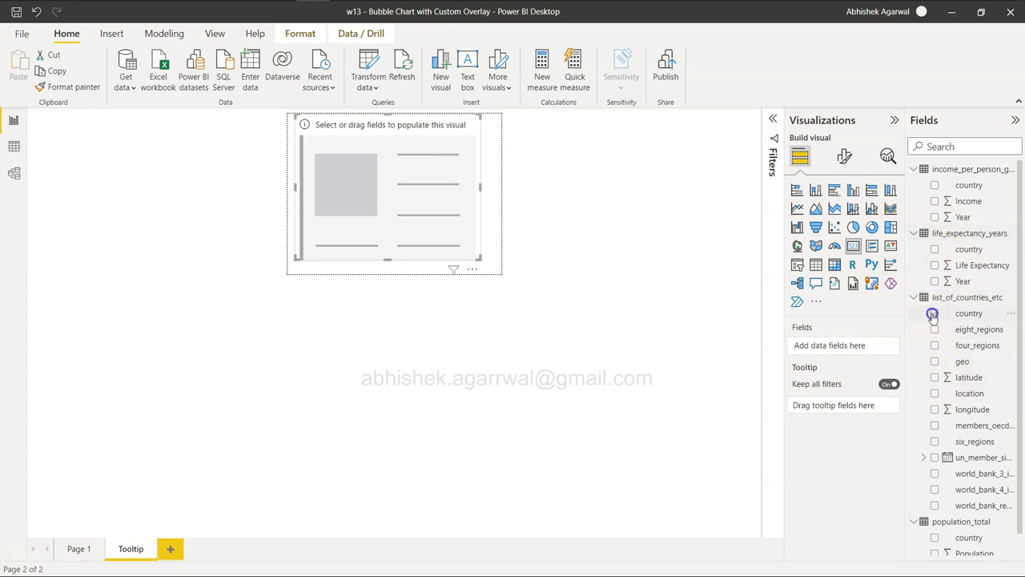
left_click(934, 313)
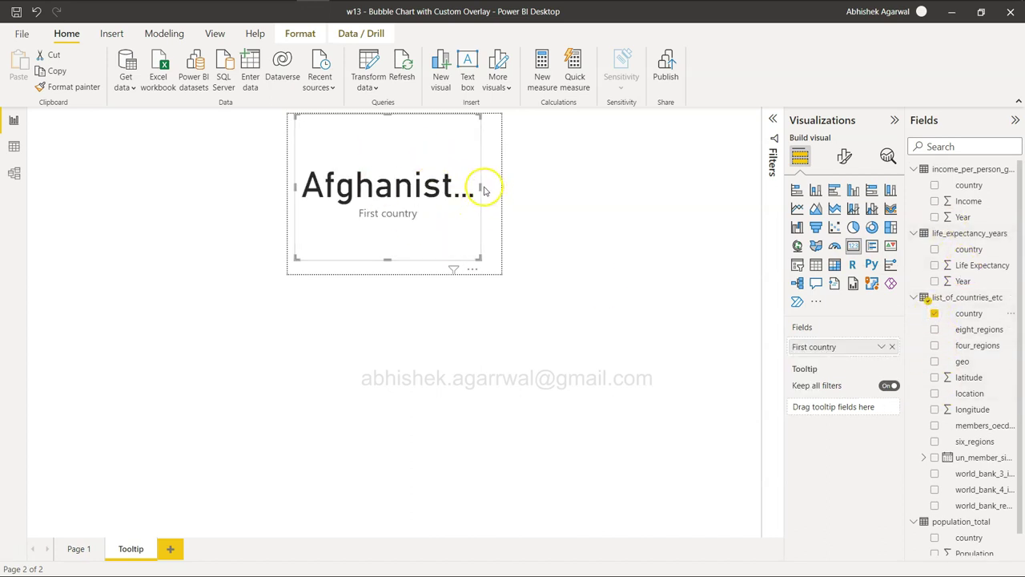
left_click_drag(480, 186, 501, 186)
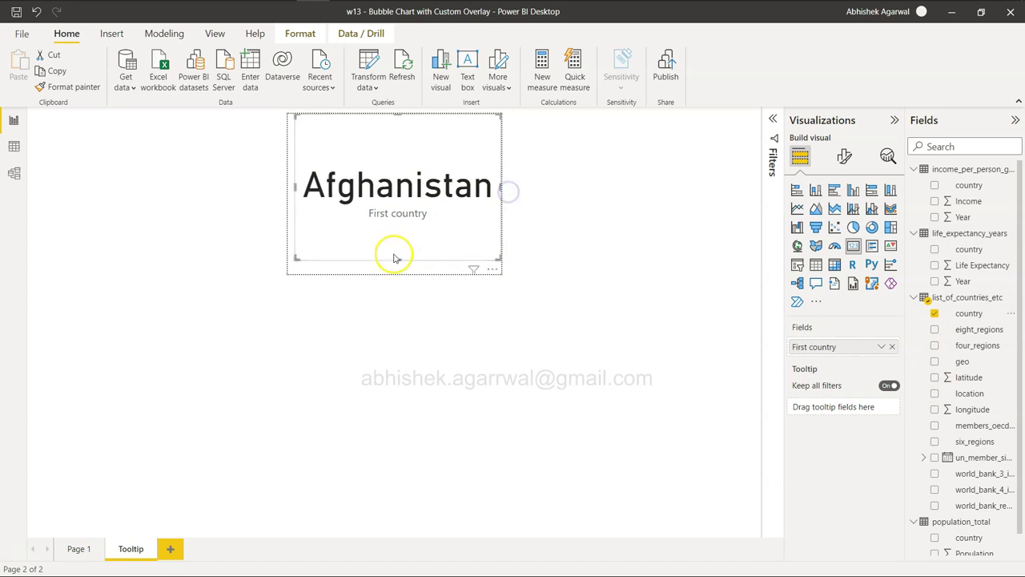
left_click_drag(397, 260, 398, 193)
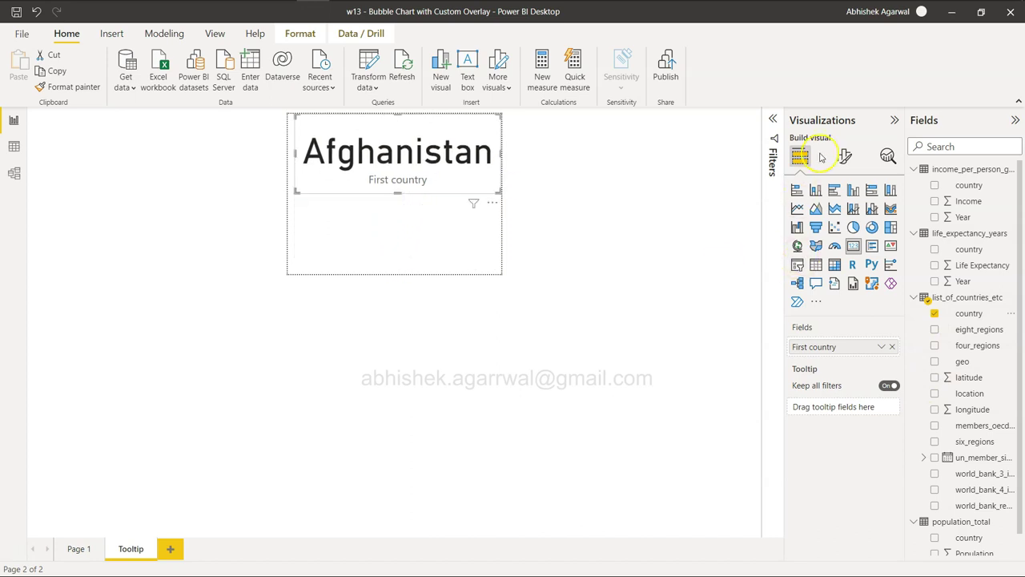
Set the card's callout value font size to 30, hide its category label, and shrink it to a top strip
left_click(840, 155)
left_click(821, 250)
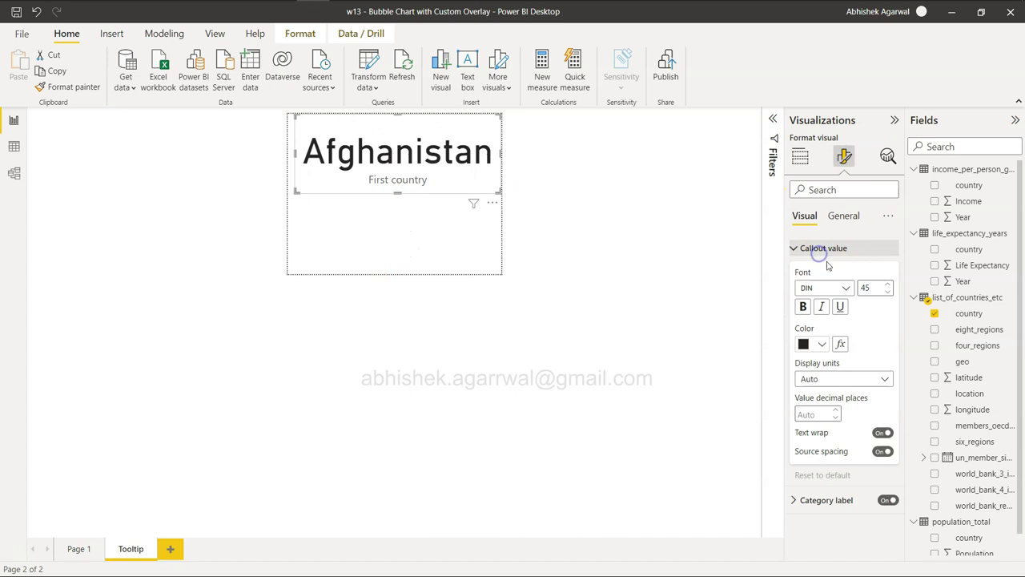
double_click(883, 290)
type("30")
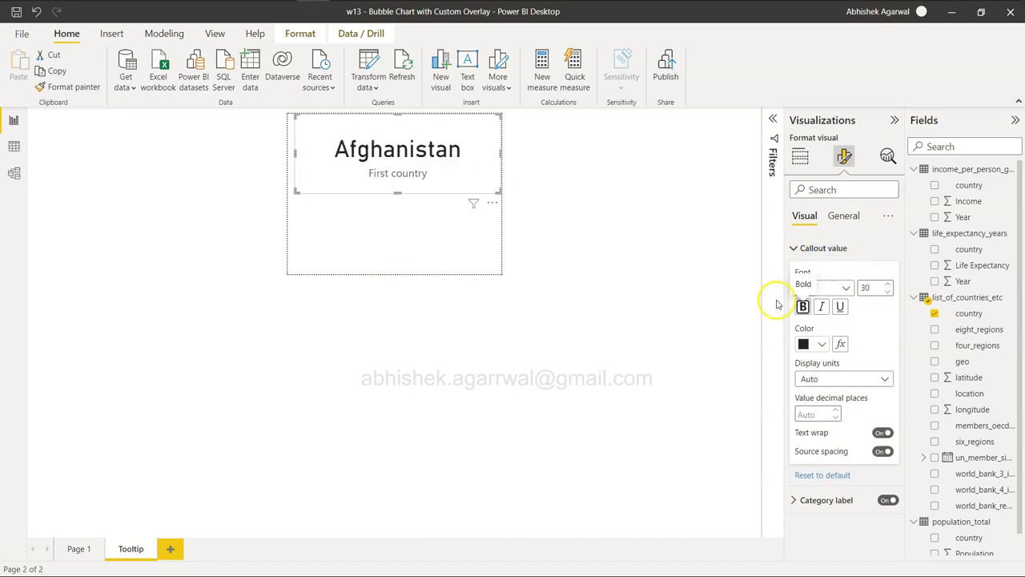
left_click(793, 248)
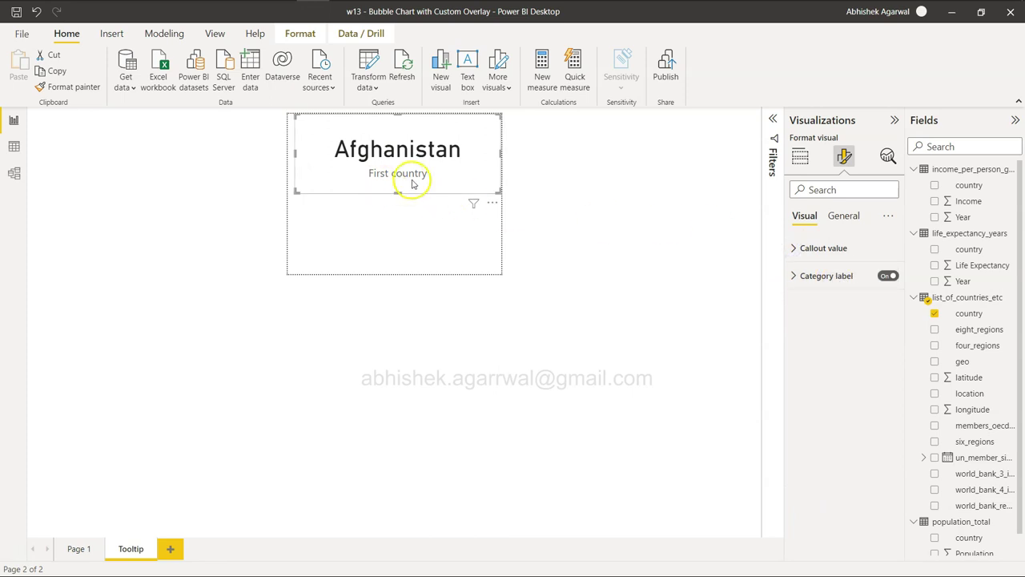
left_click(889, 278)
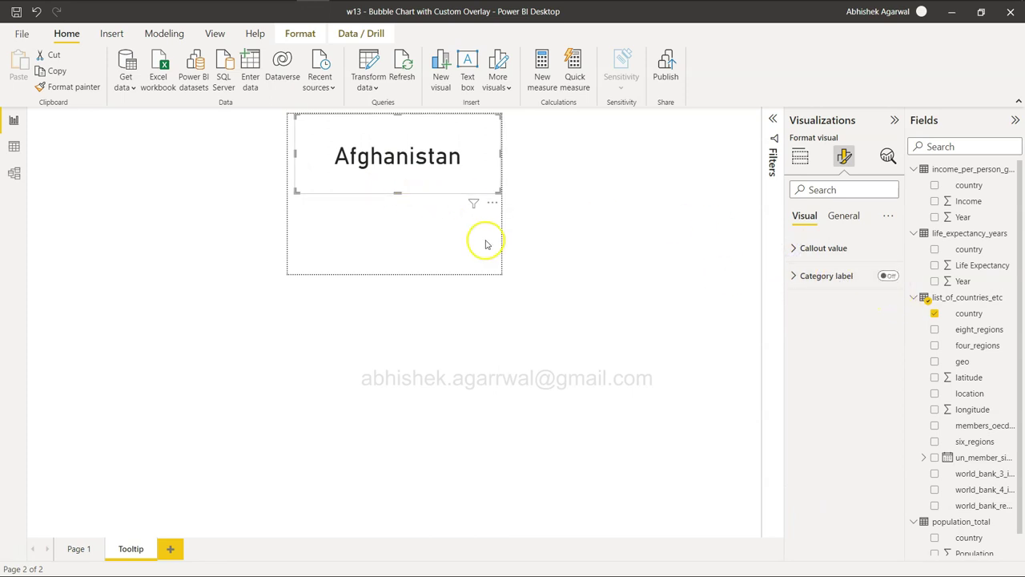
left_click_drag(401, 193, 399, 153)
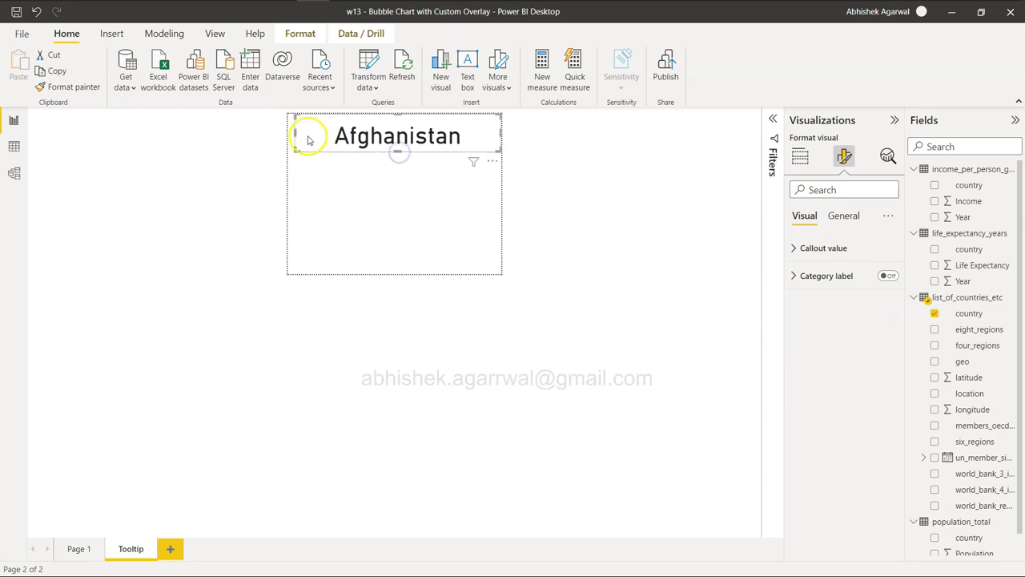
left_click_drag(291, 130, 274, 133)
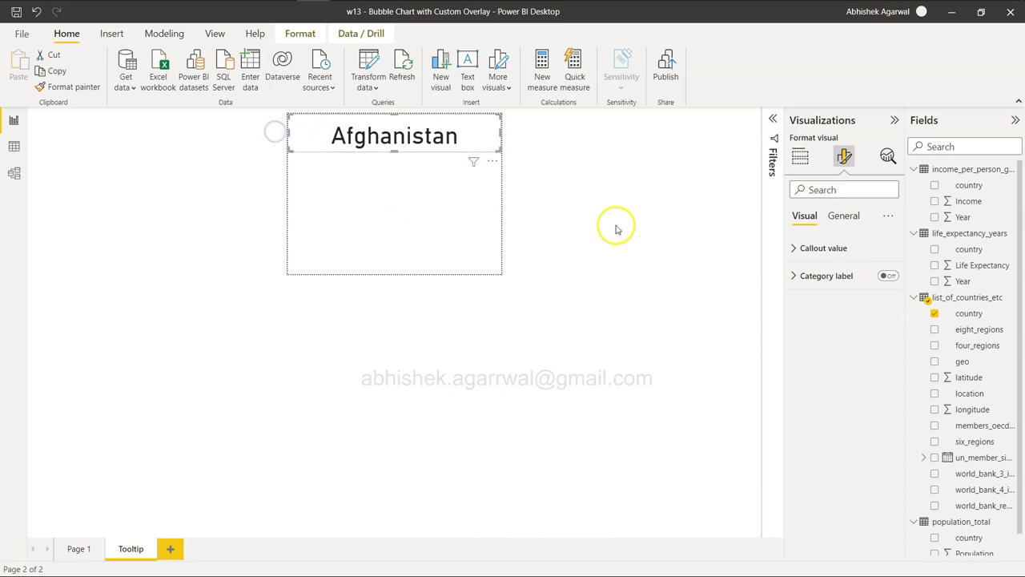
left_click(461, 227)
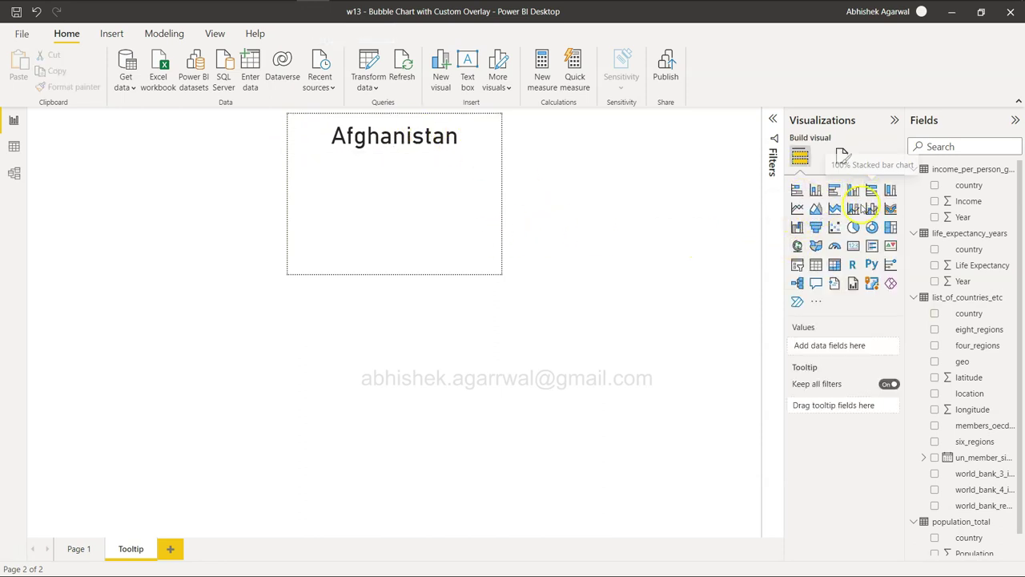
Insert a multi-row card below the title with Year, Life Expectancy, Population and Income
left_click(871, 246)
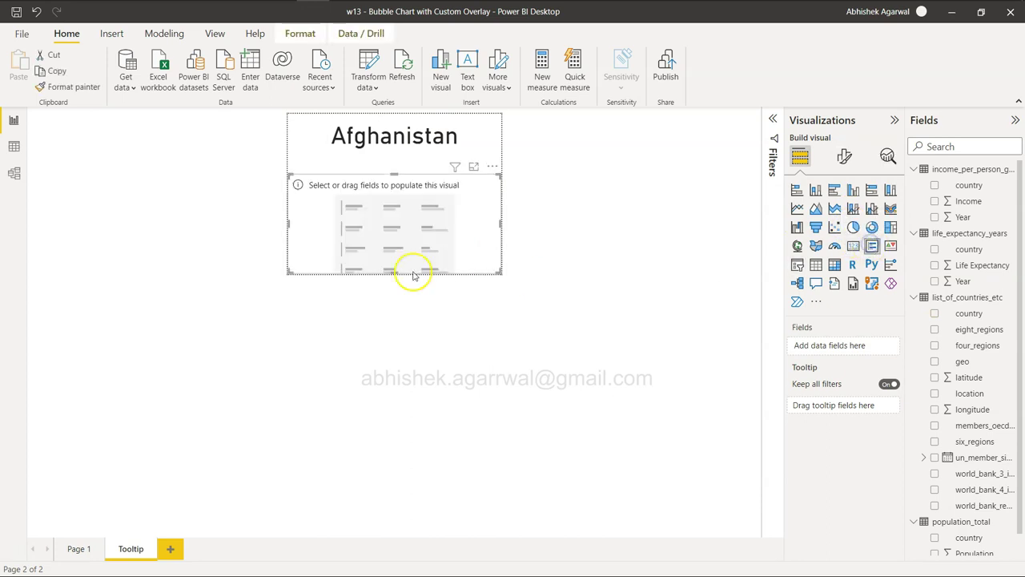
left_click_drag(393, 174, 400, 160)
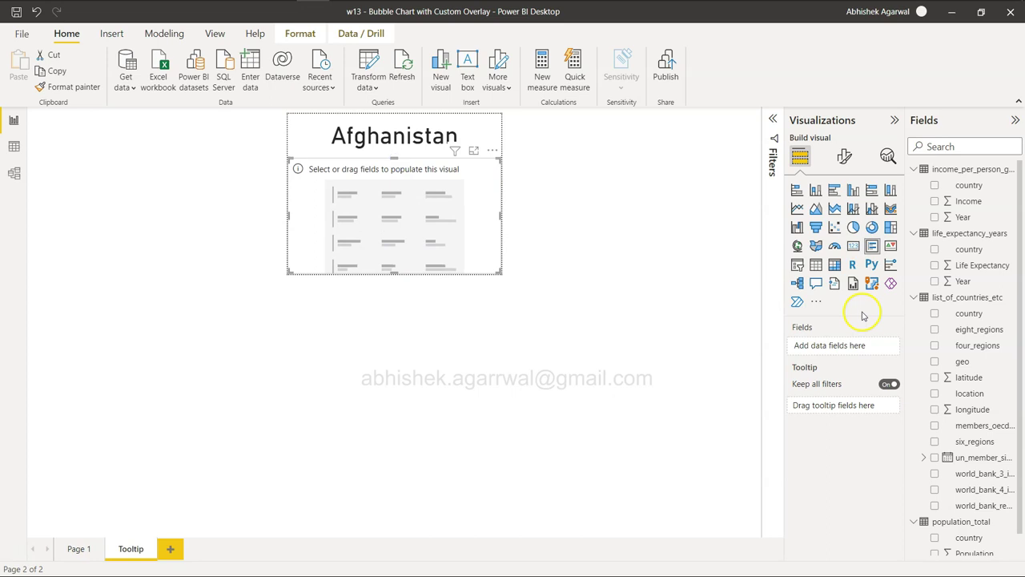
left_click(933, 217)
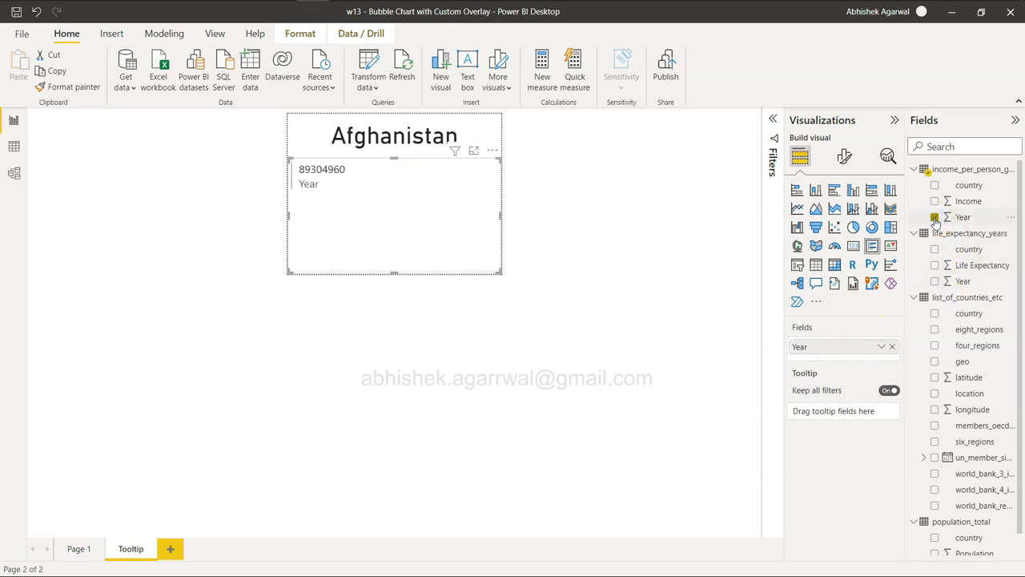
left_click(932, 265)
scroll(935, 375, "down", 1)
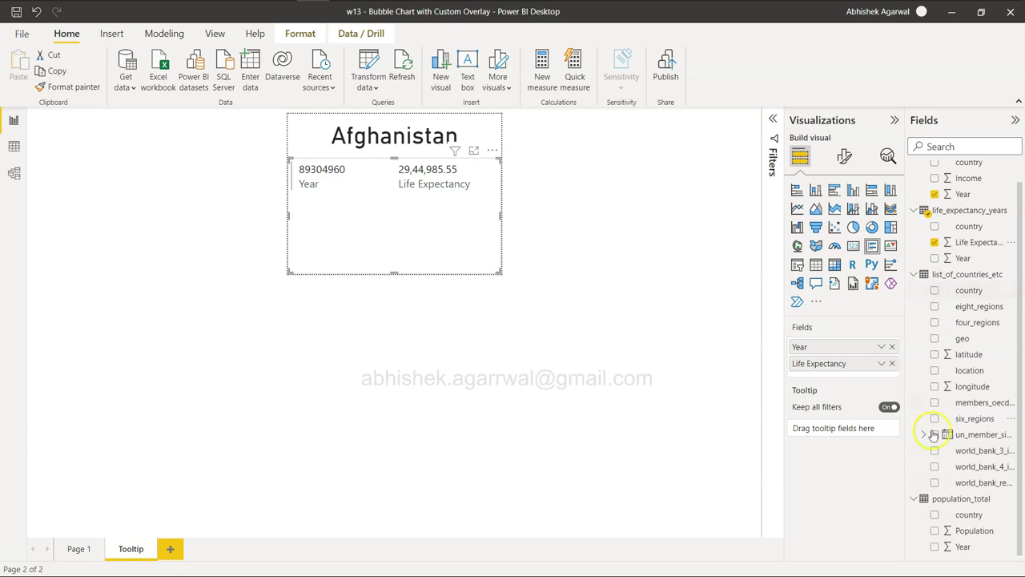
left_click(934, 530)
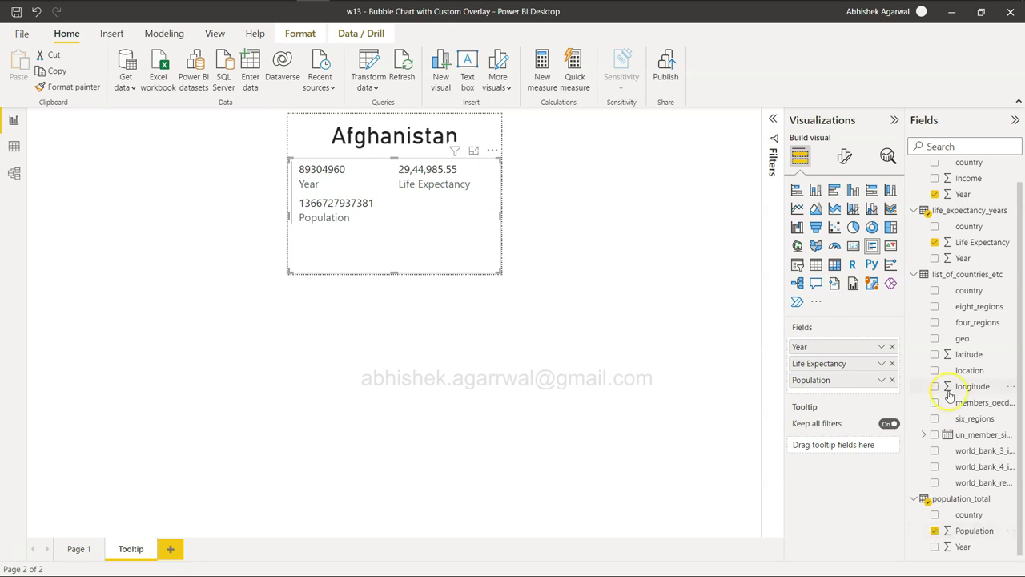
scroll(943, 391, "up", 1)
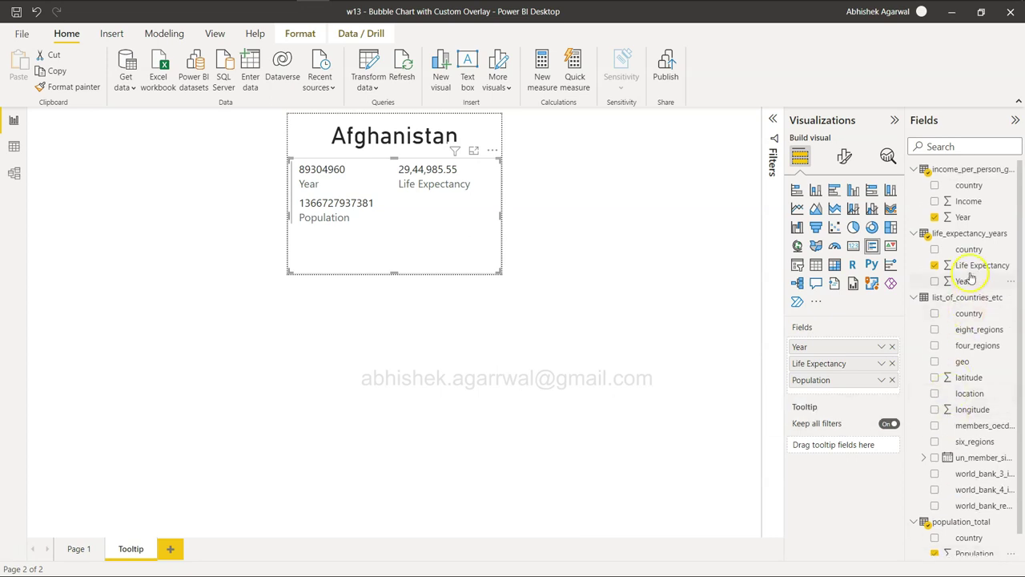
left_click(934, 202)
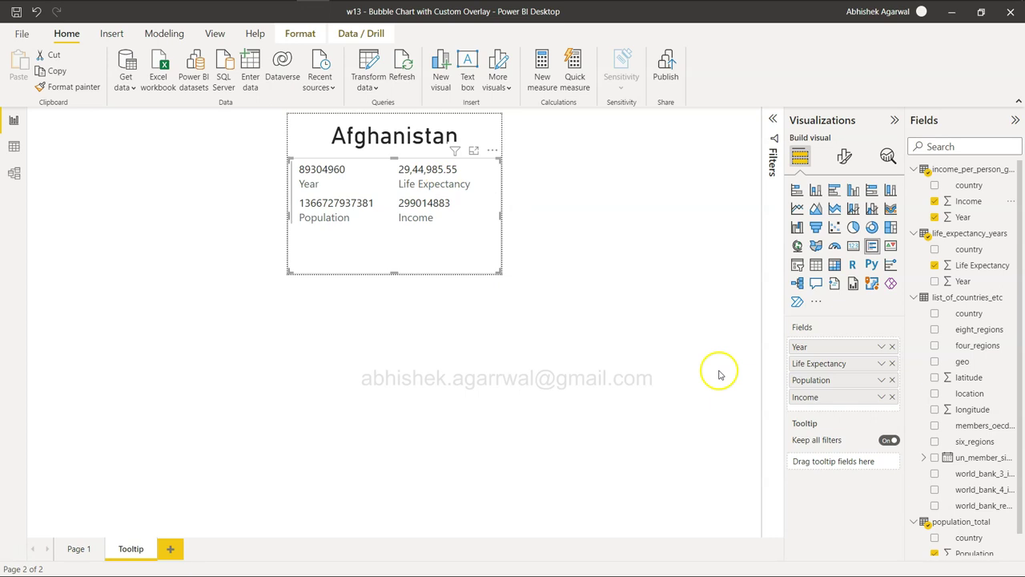
Set Life Expectancy's aggregation to Average, keeping Population, Income and Year as sums
left_click(880, 364)
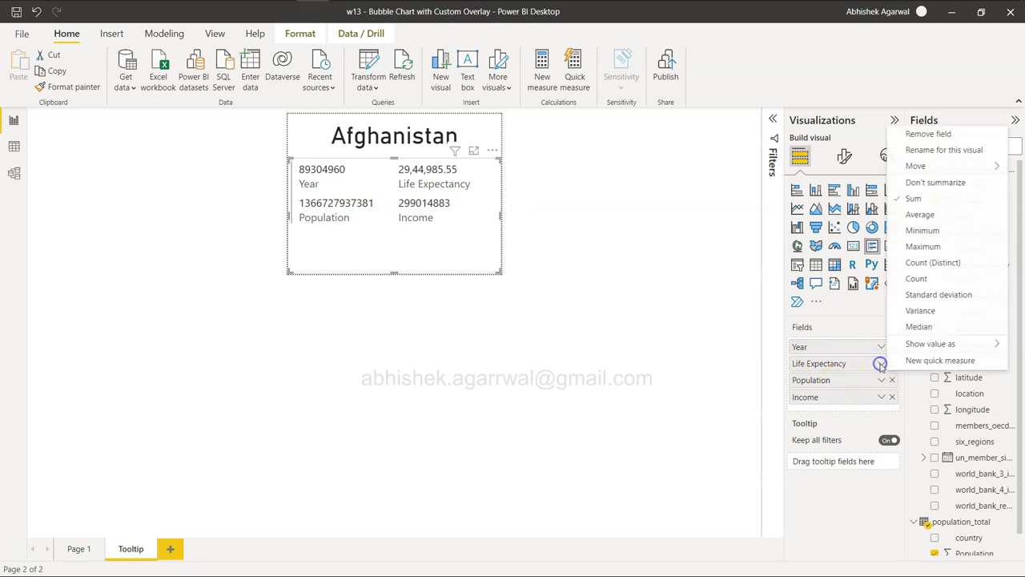
left_click(921, 214)
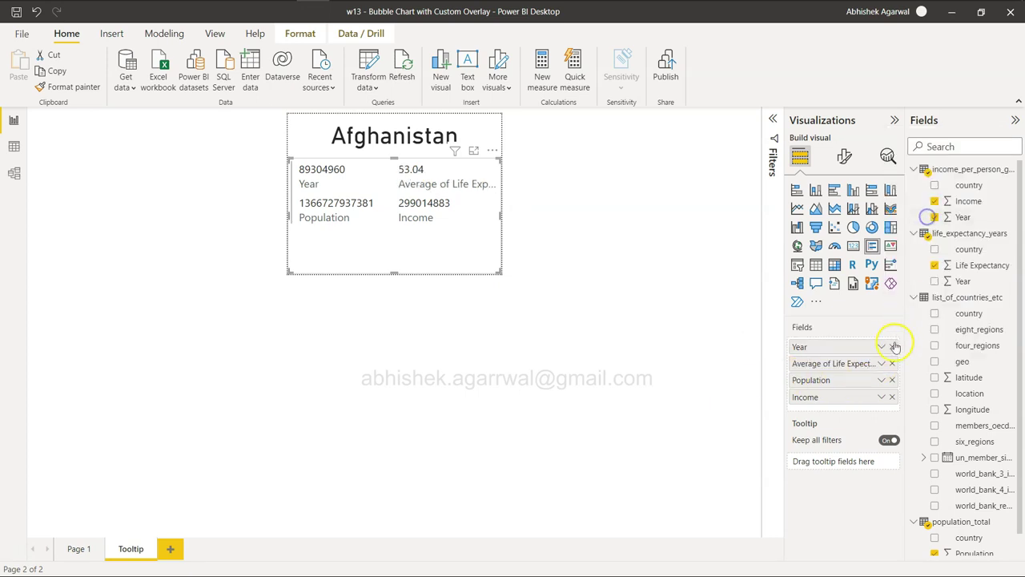
left_click(880, 381)
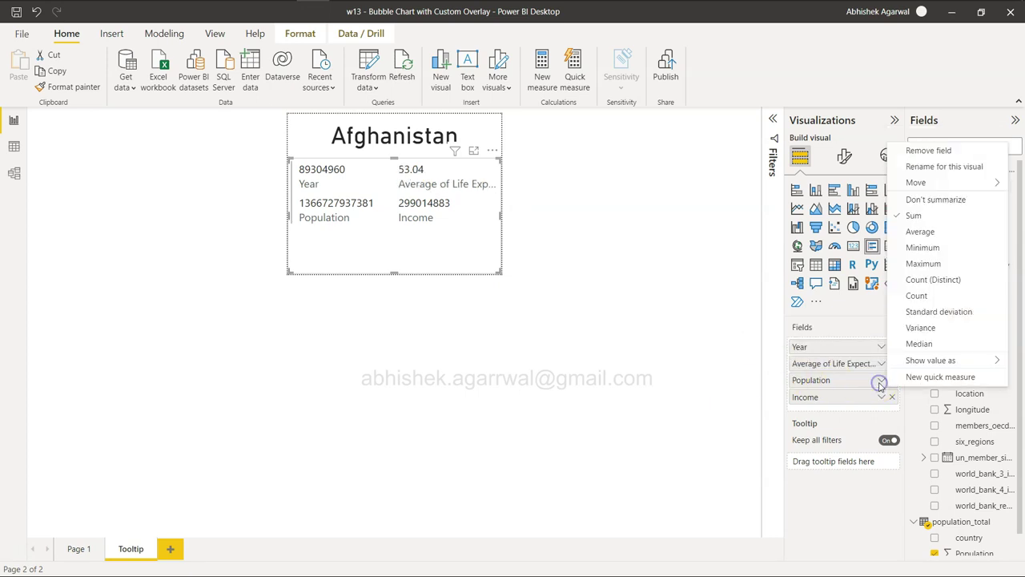
left_click(919, 231)
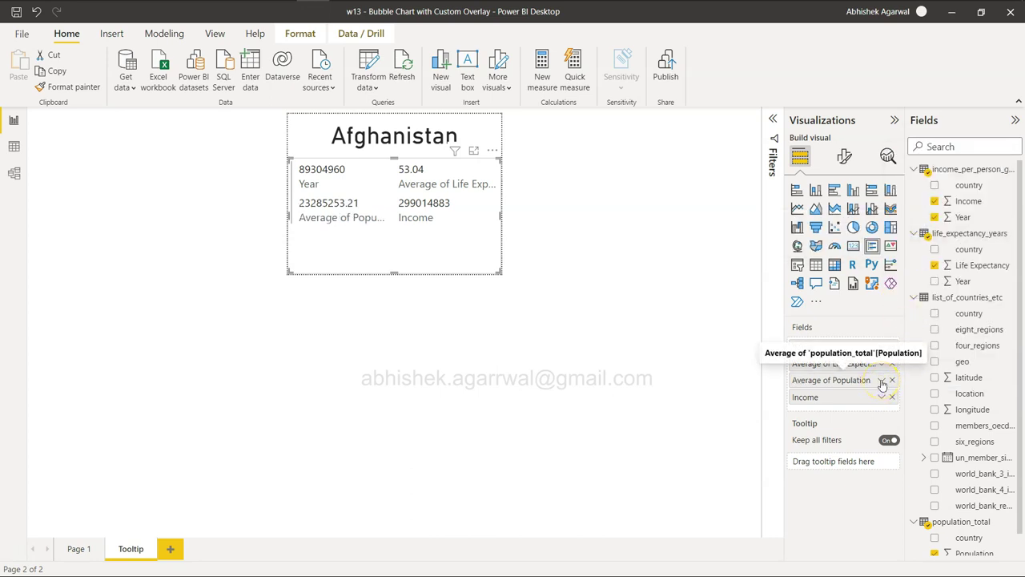
left_click(880, 381)
left_click(921, 200)
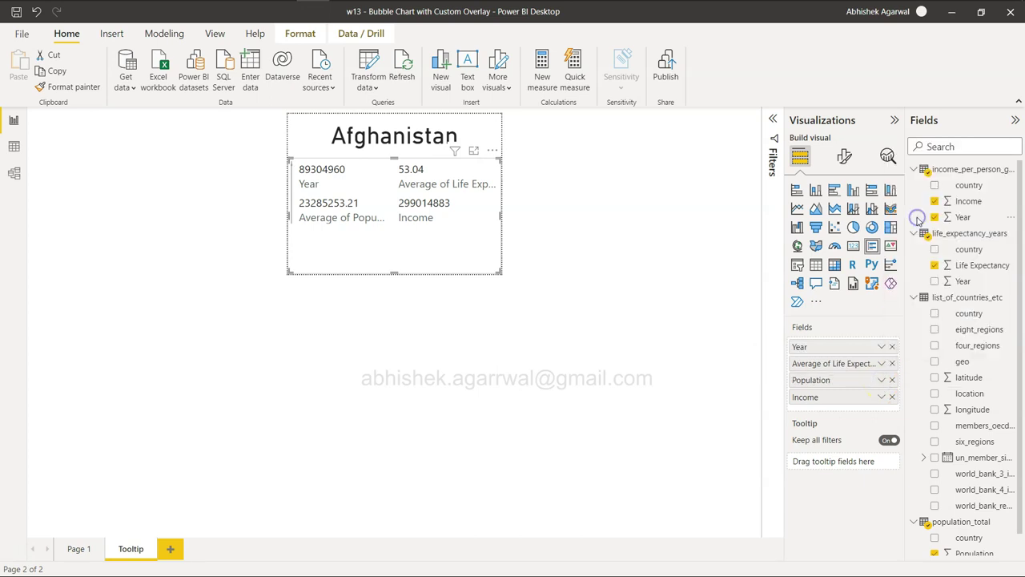
left_click(881, 397)
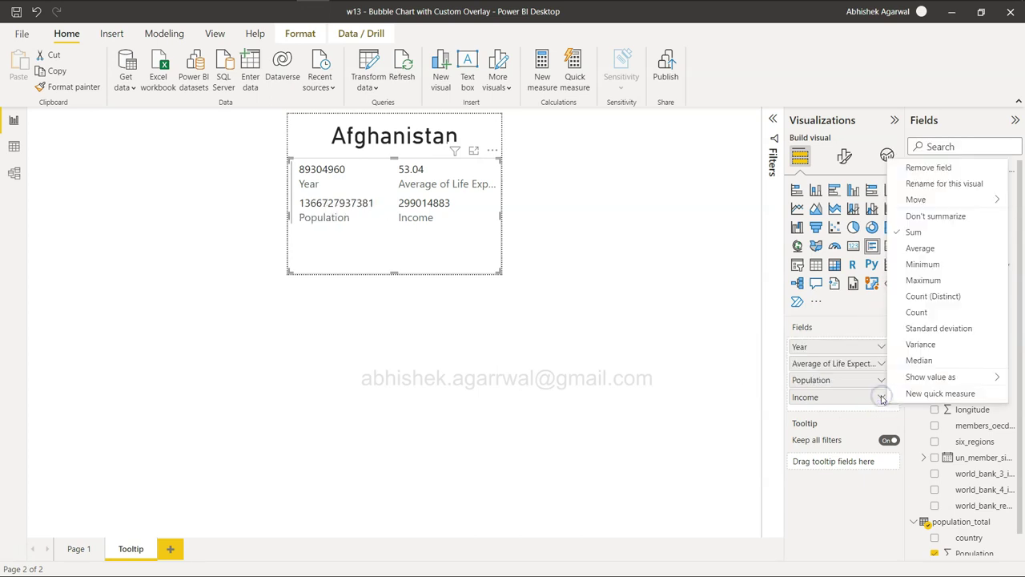
left_click(745, 400)
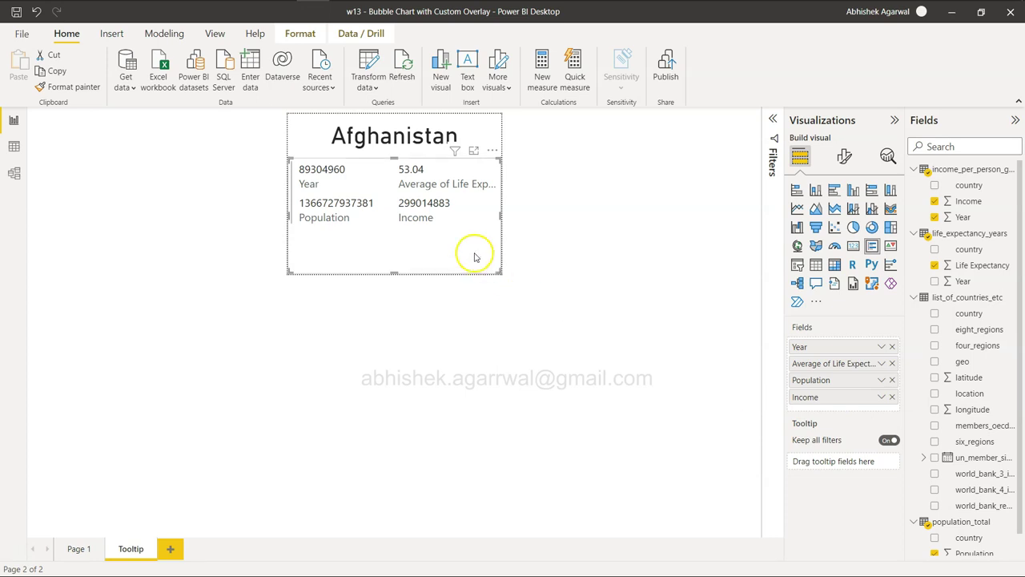
left_click(882, 346)
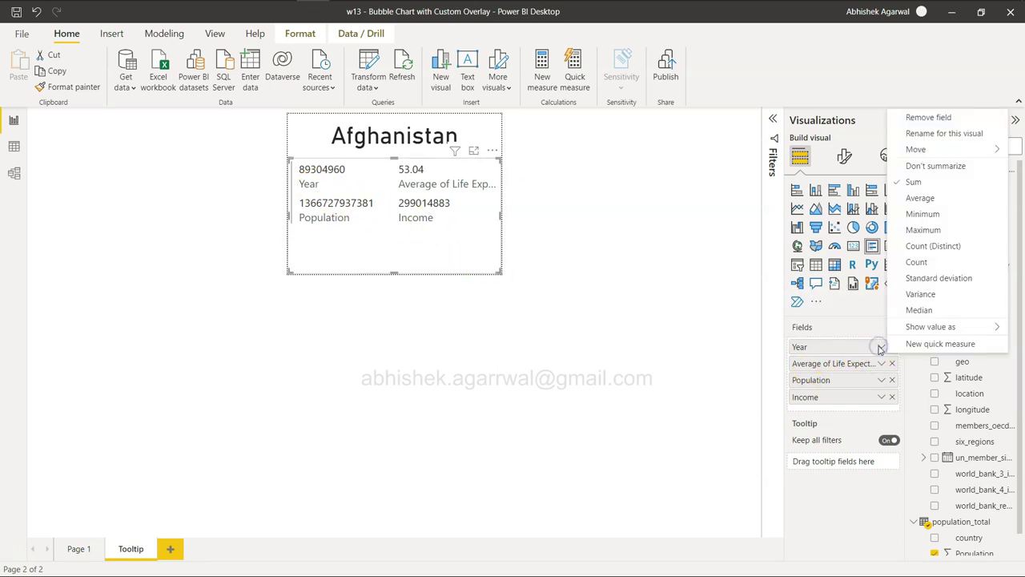
left_click(923, 170)
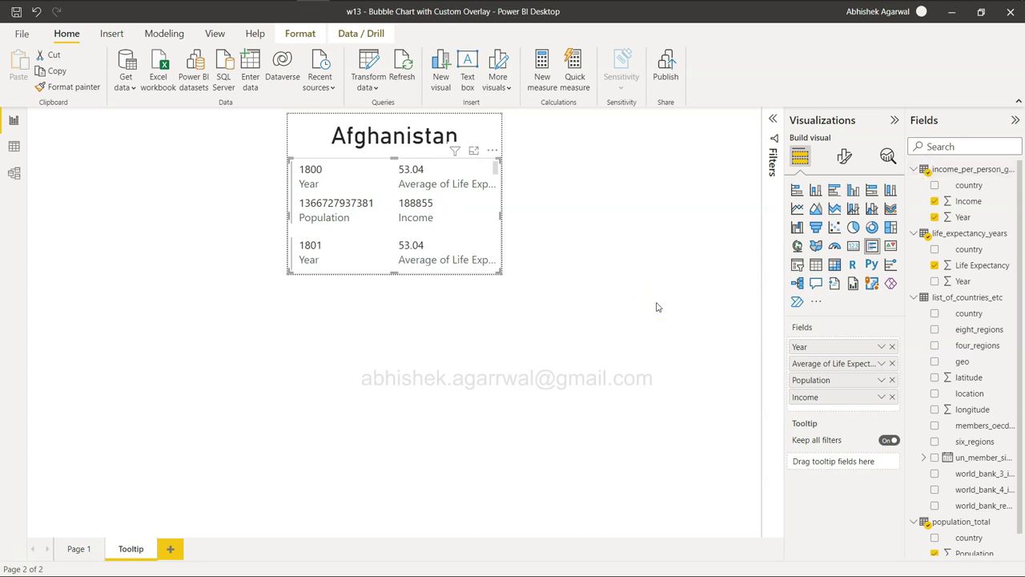
left_click(880, 346)
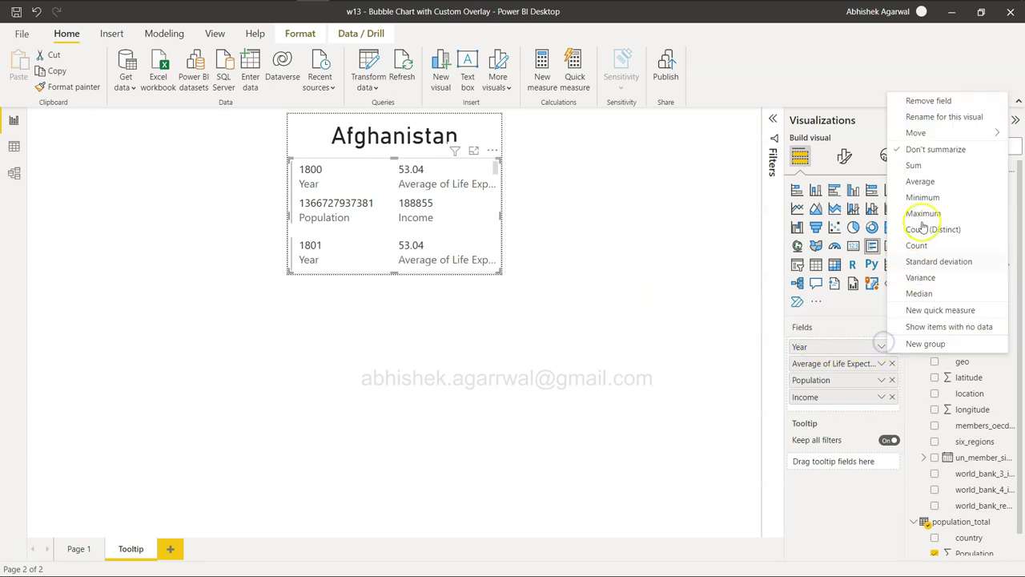
left_click(914, 166)
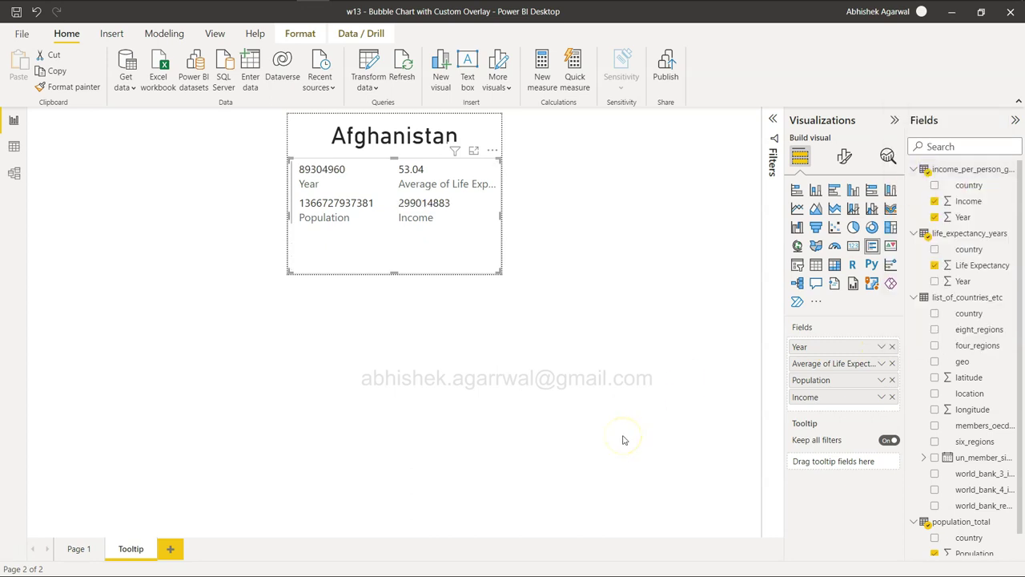
On Page 1, set the bubble chart's tooltip page to Tooltip and hover bubbles to test it
left_click(79, 548)
left_click(352, 317)
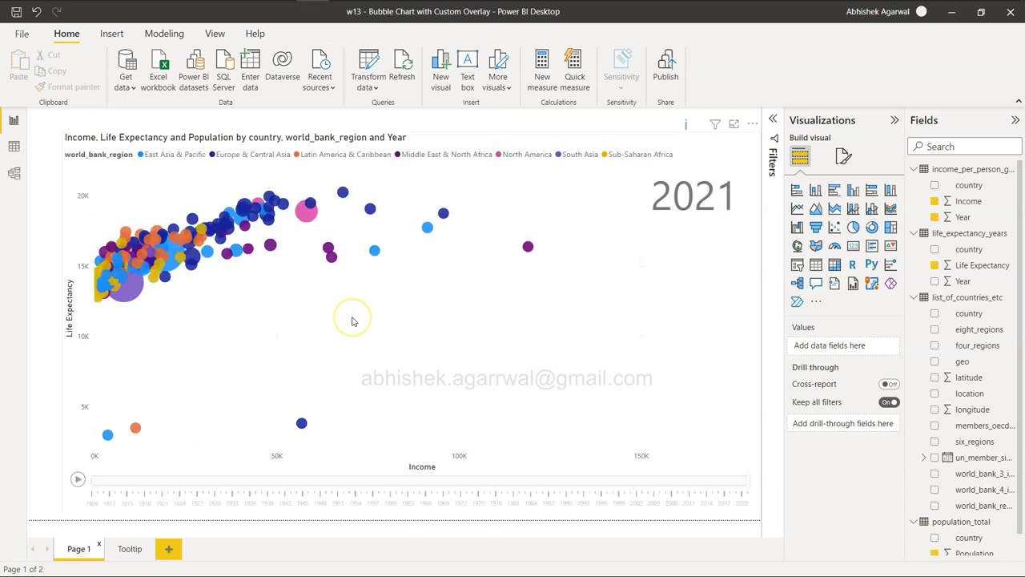
left_click(636, 314)
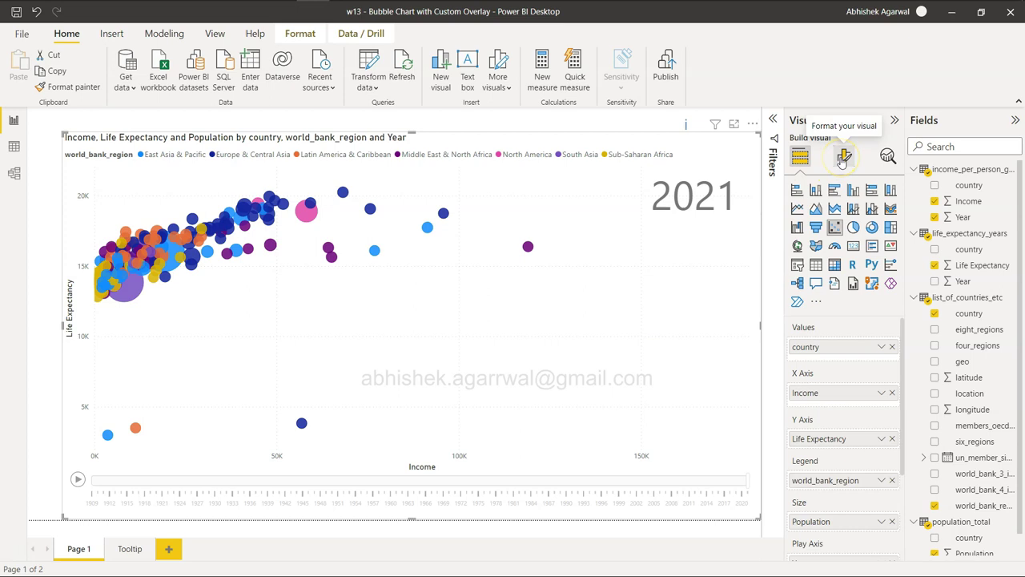
left_click(842, 159)
left_click(845, 219)
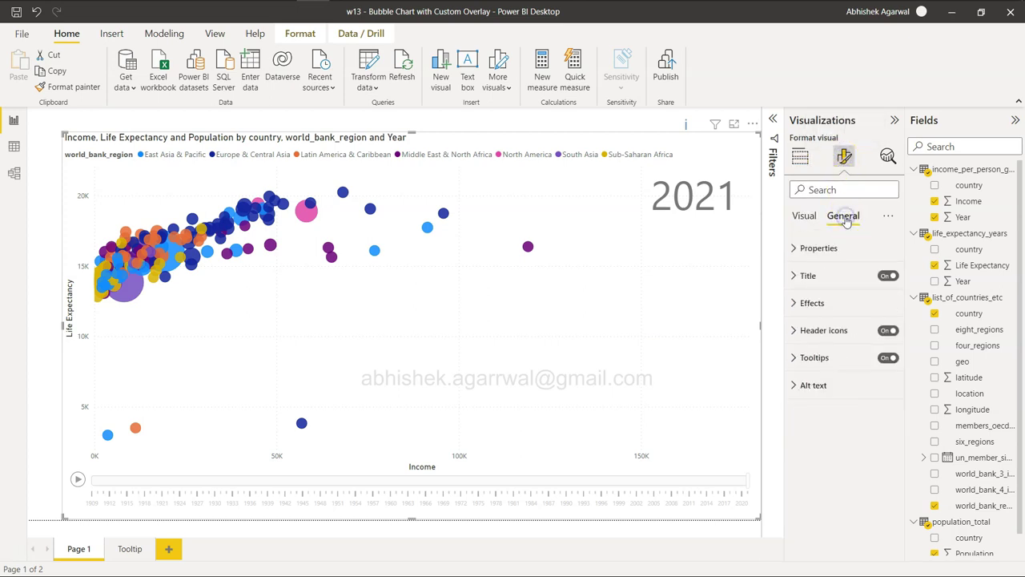
left_click(816, 357)
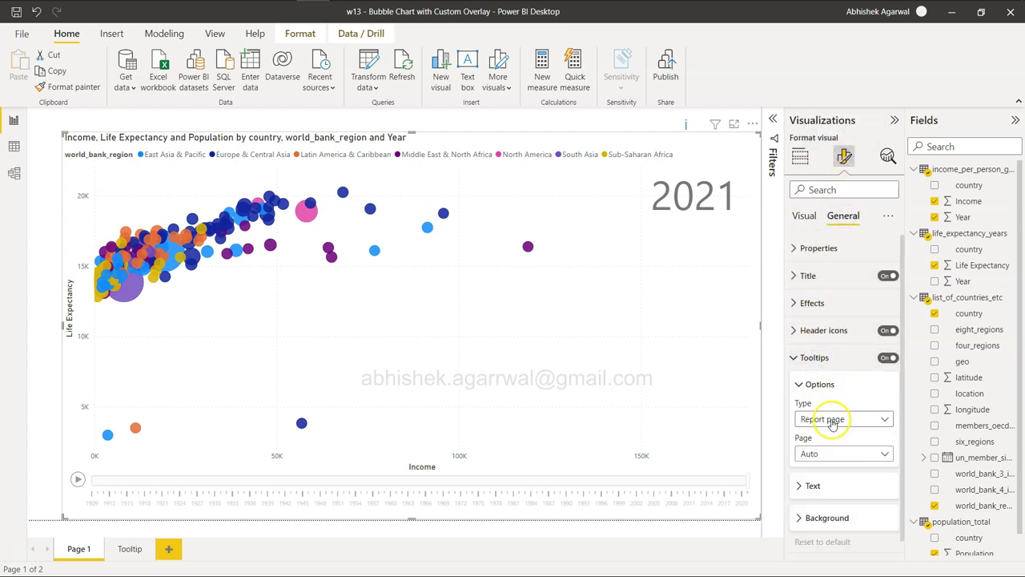
left_click(841, 454)
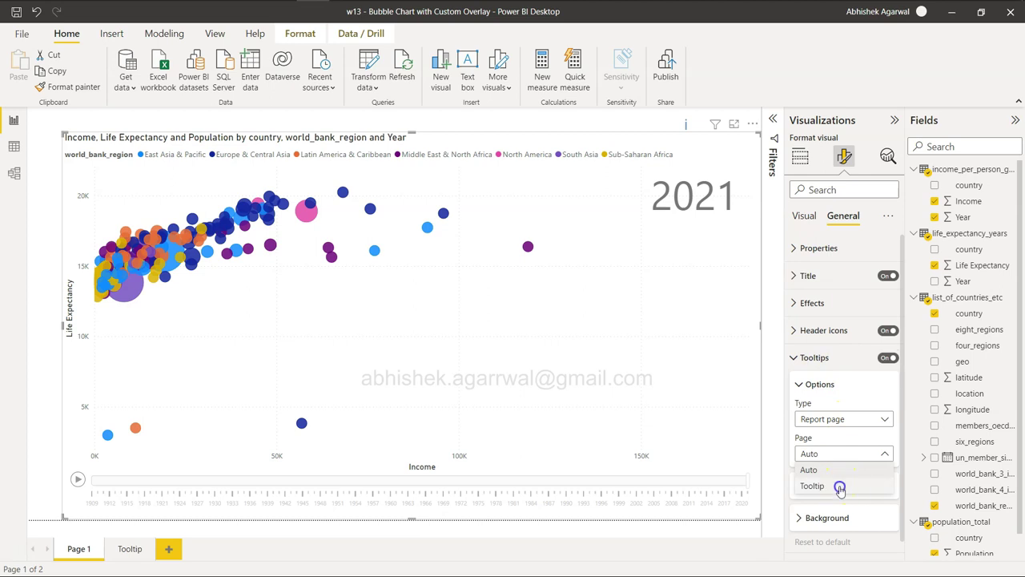
left_click(839, 486)
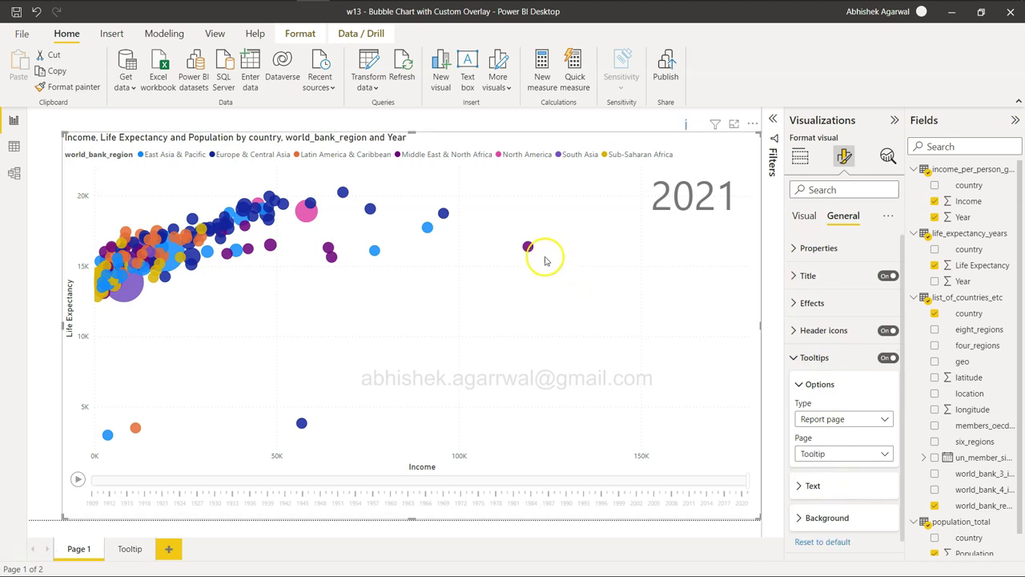
mouse_move(529, 249)
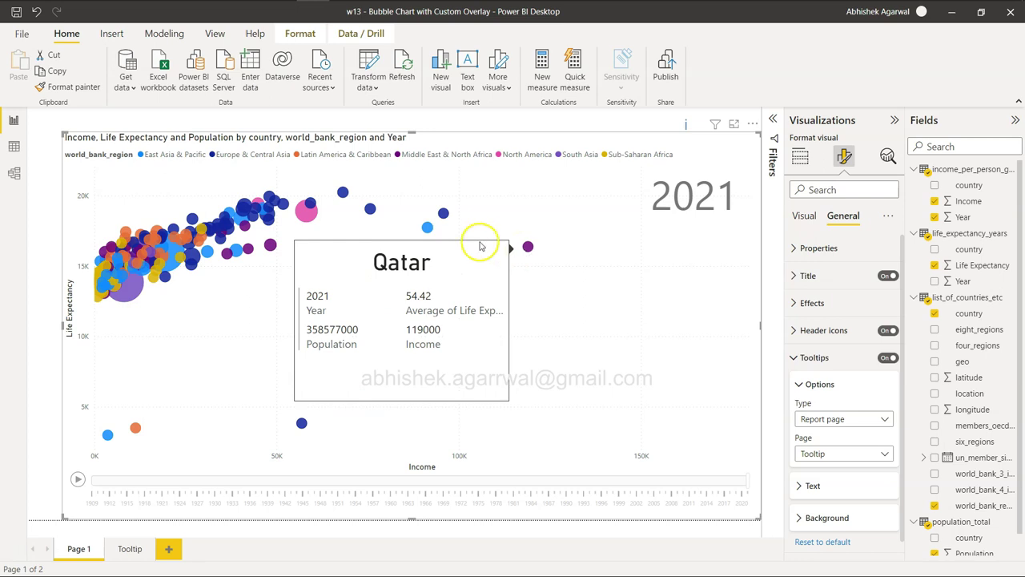
mouse_move(305, 213)
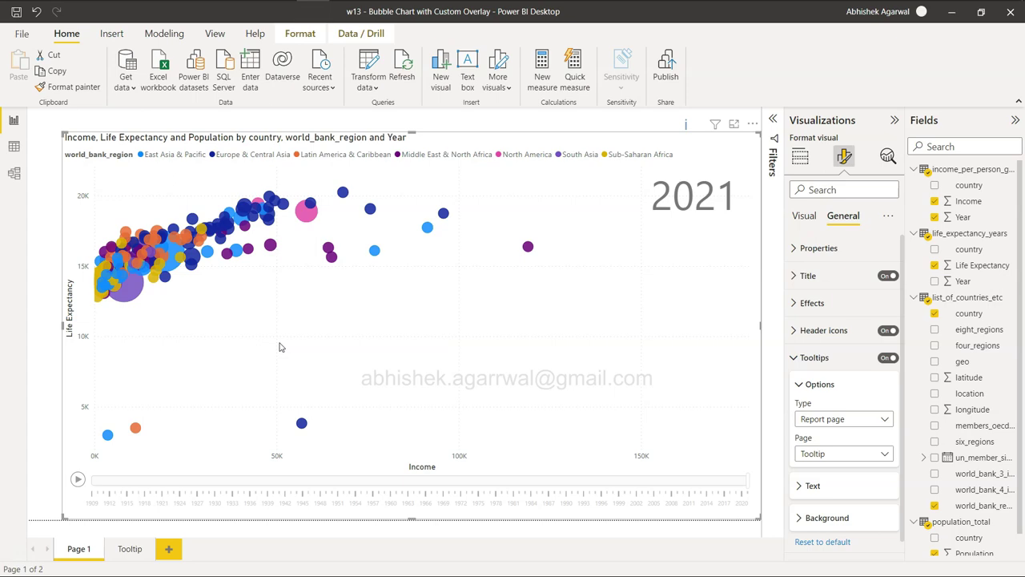
key("alt+Tab")
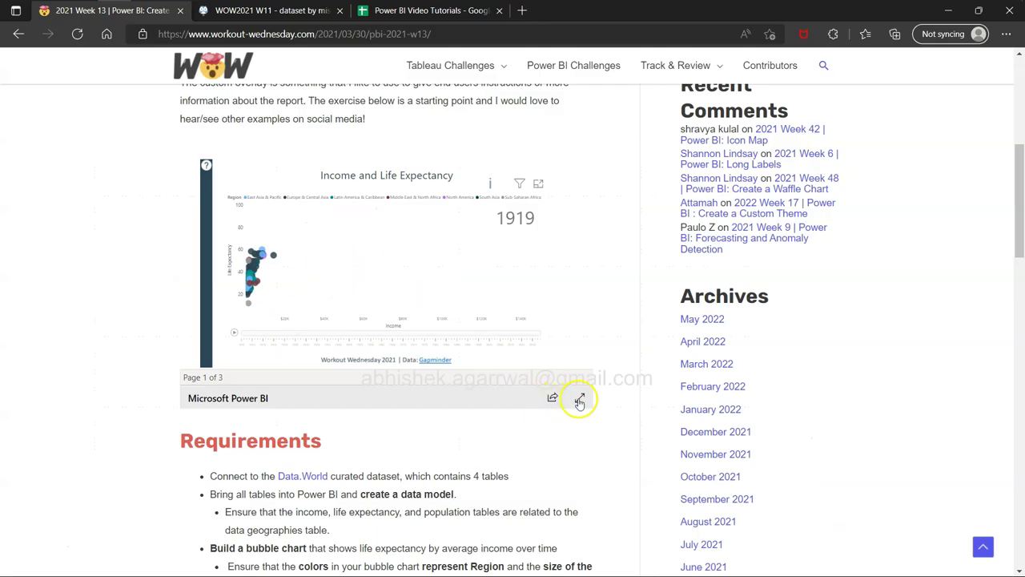
left_click(580, 402)
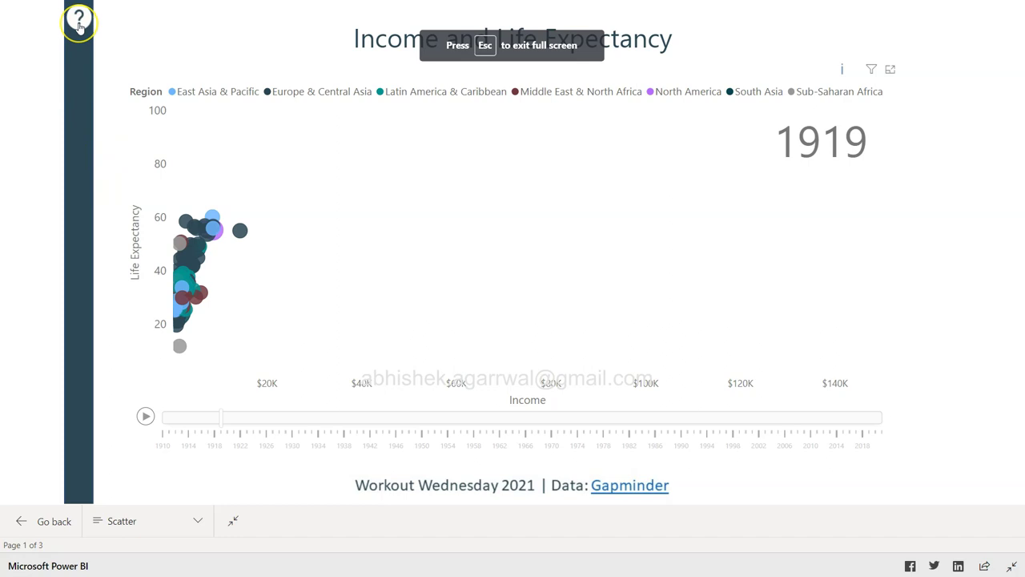
left_click(79, 22)
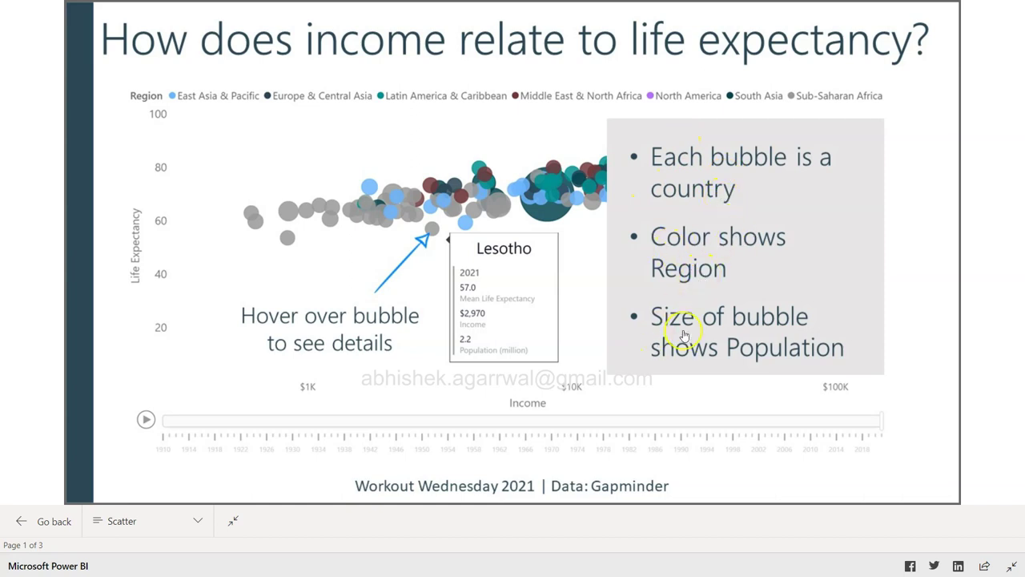
left_click(501, 269)
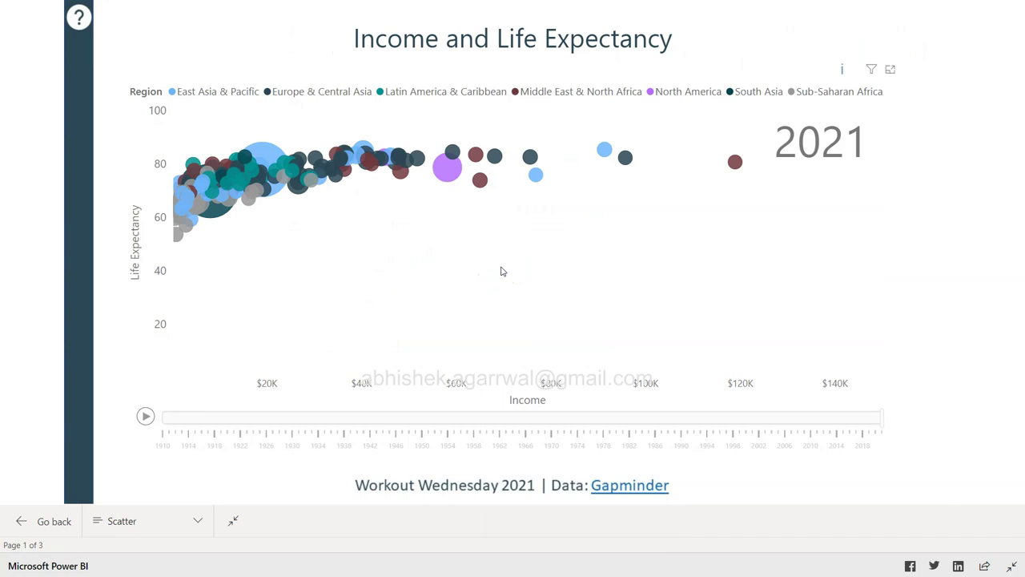
key("alt+Tab")
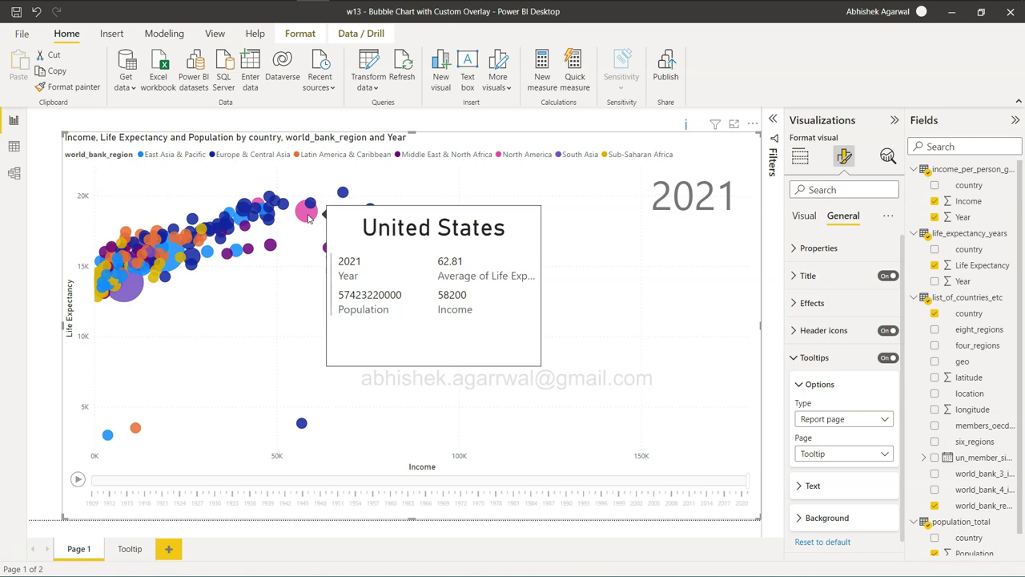
Snip the bubble chart area with its United States tooltip card to the clipboard
key("super+shift+s")
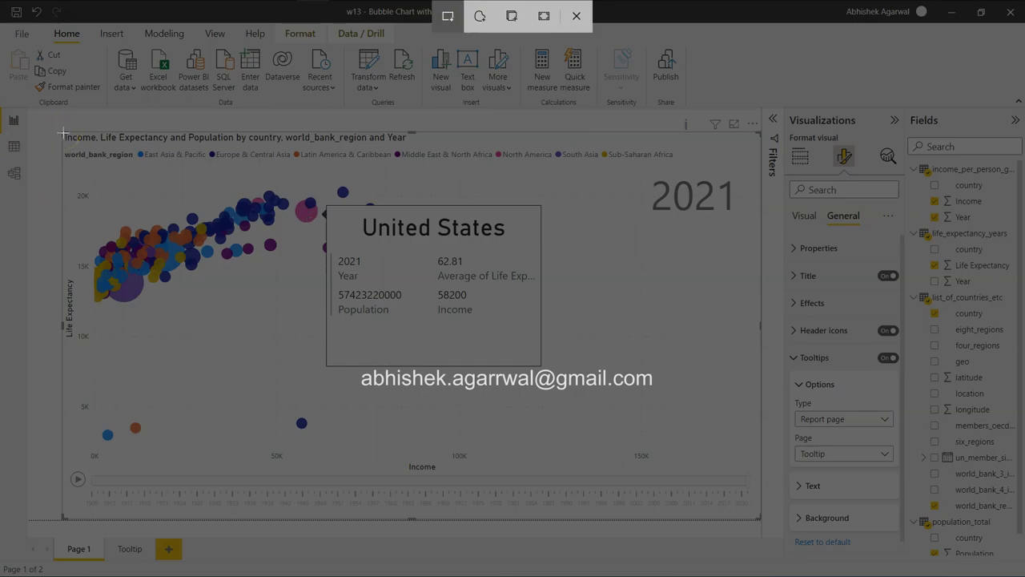
left_click_drag(63, 132, 758, 517)
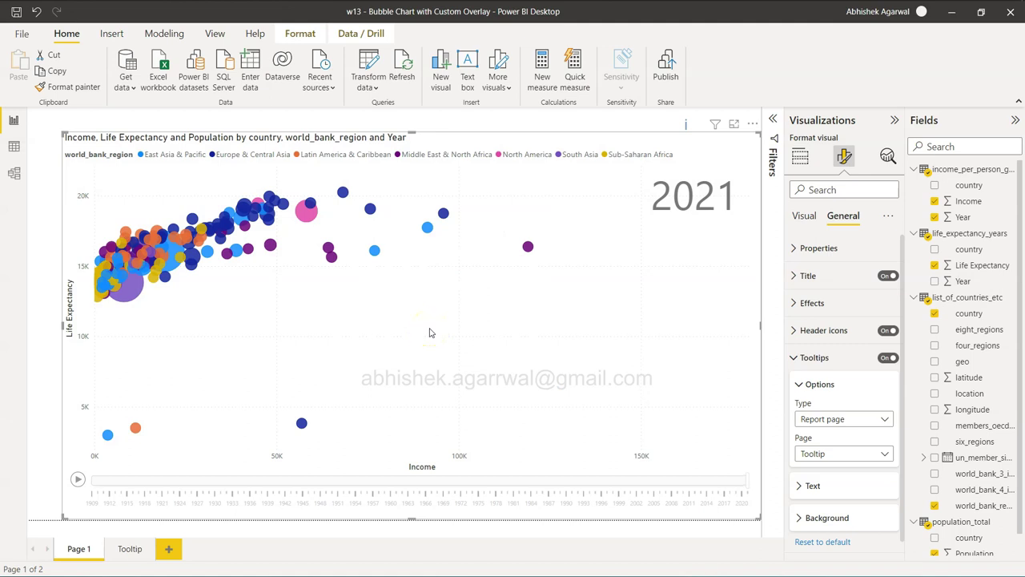
key("super")
Start a blank PowerPoint presentation and delete its title and subtitle placeholders
left_click(338, 80)
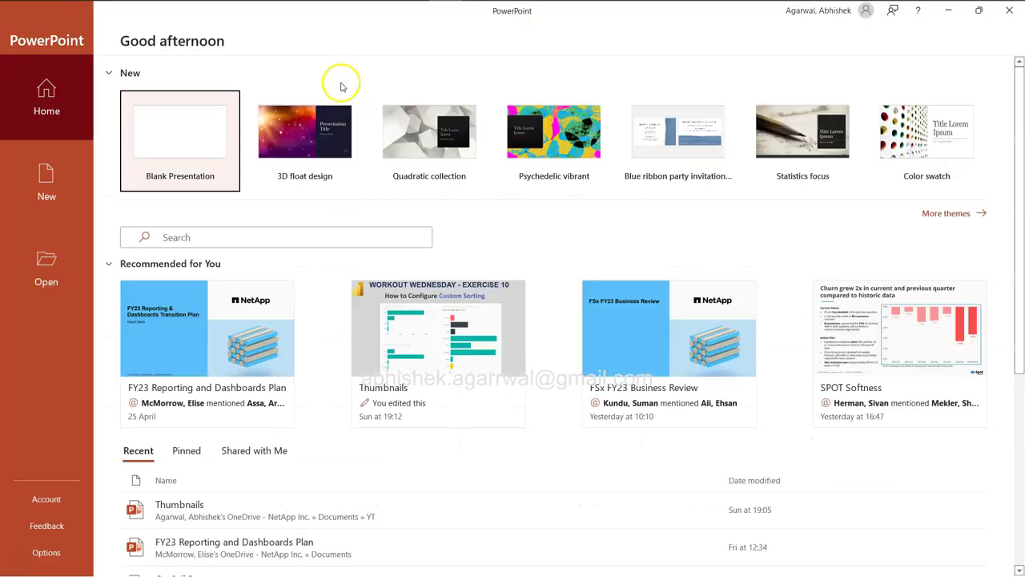
left_click(213, 124)
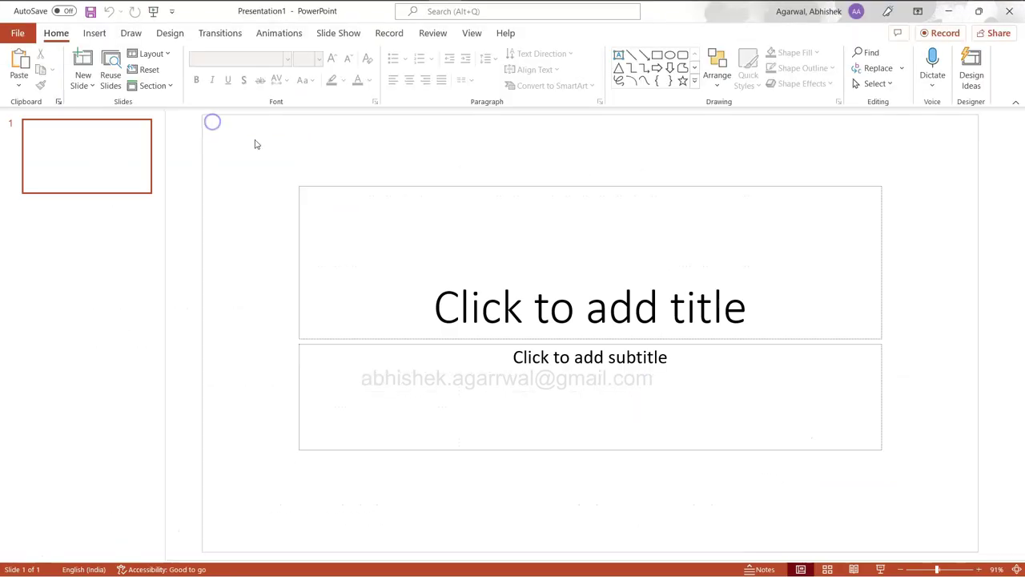
left_click(412, 185)
key("Delete")
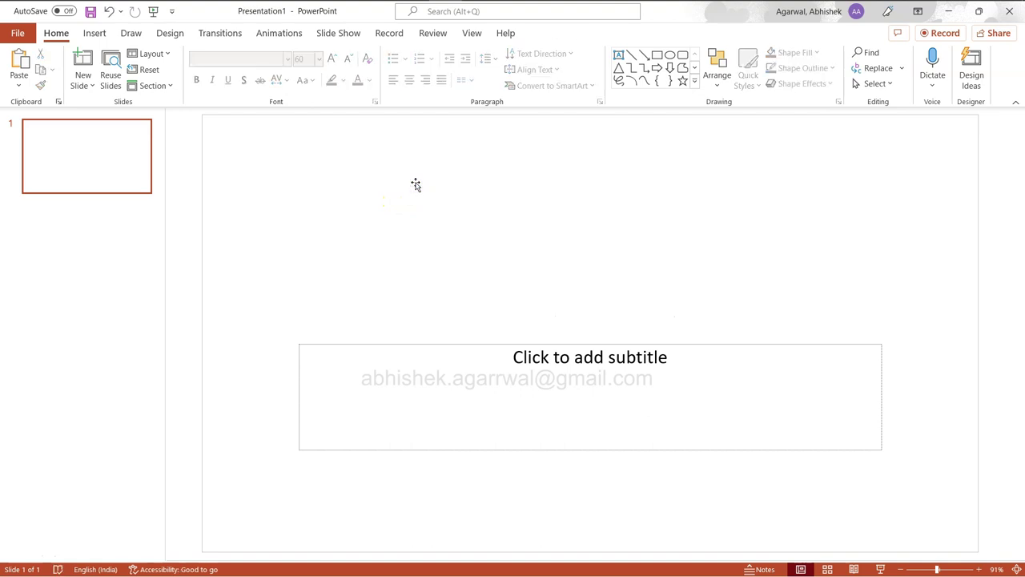
left_click(515, 342)
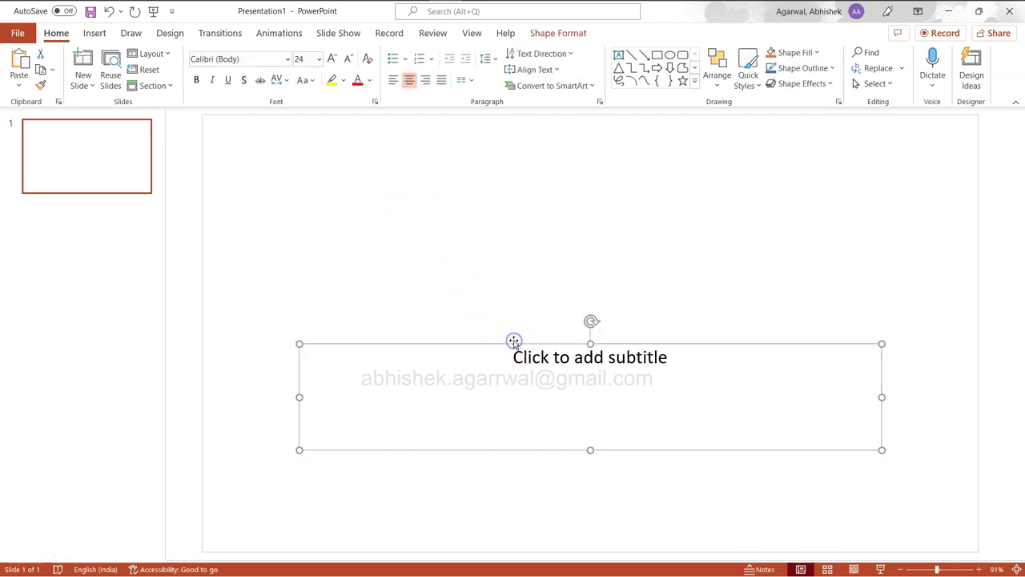
key("Delete")
Paste the bubble chart snip onto the slide and stretch it slightly taller
key("ctrl+v")
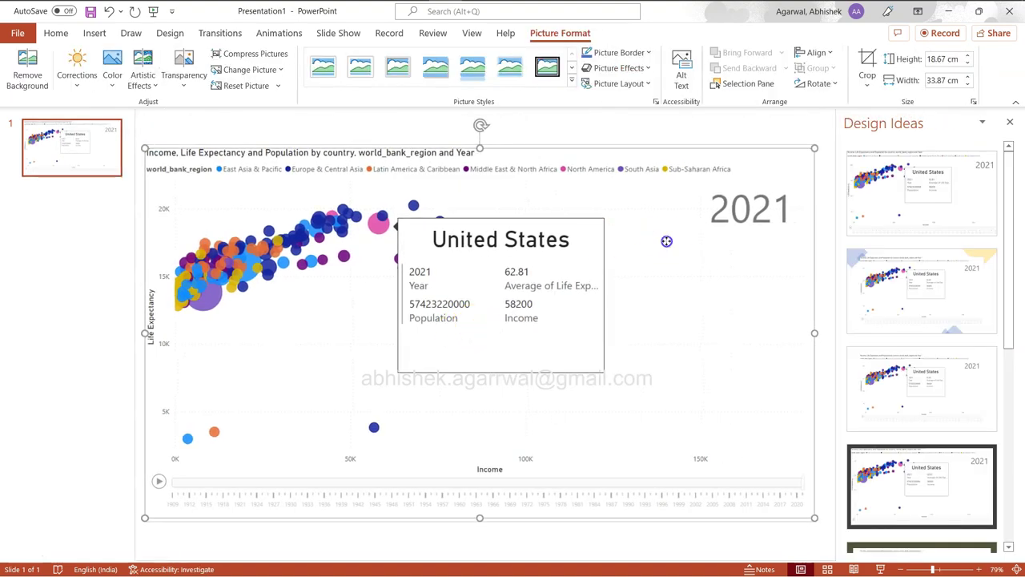
left_click_drag(666, 241, 666, 238)
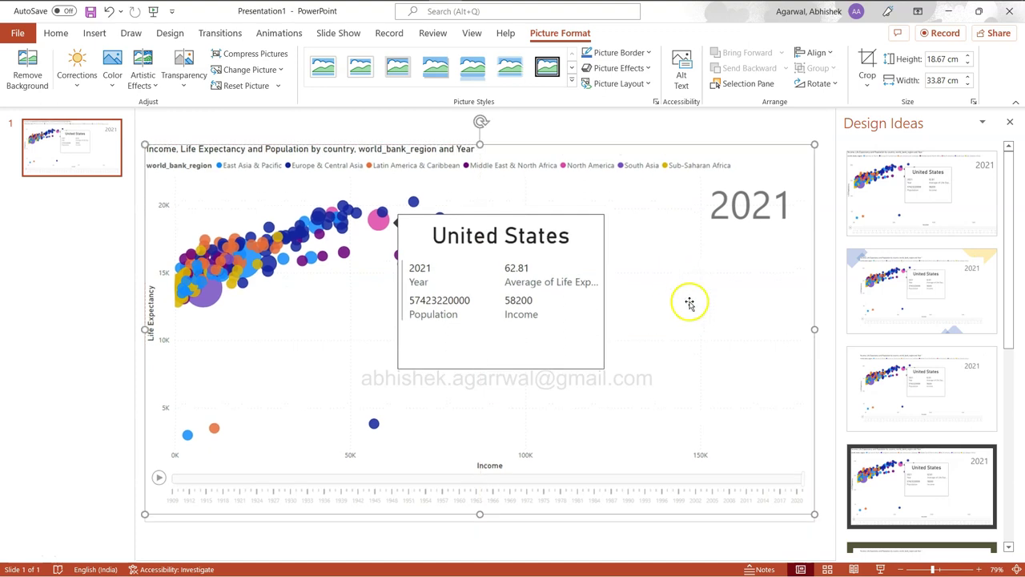
left_click_drag(478, 513, 478, 521)
left_click(579, 133)
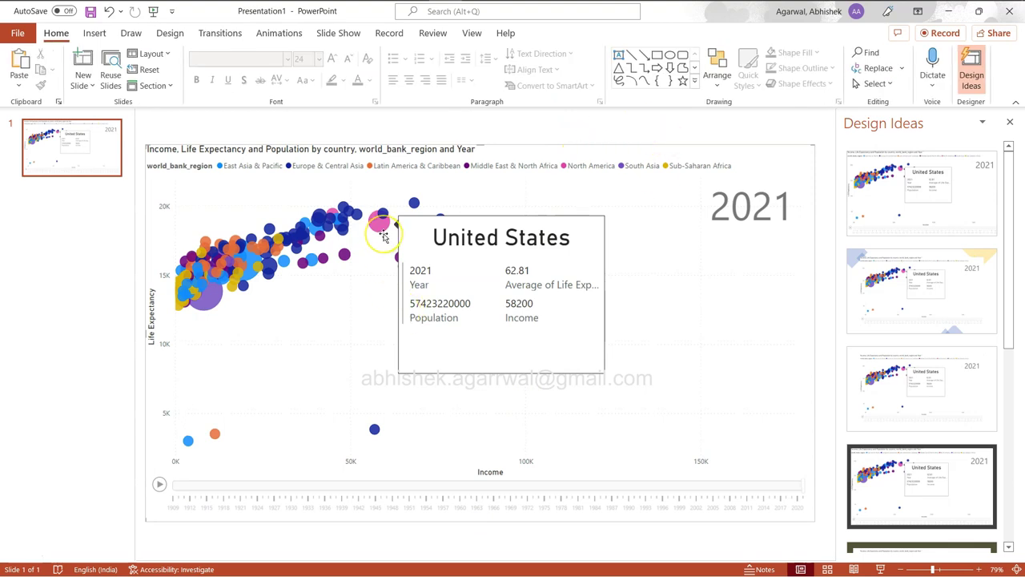
Draw an arrow toward the US bubble with a thicker grey outline, then switch to Power BI
left_click(646, 57)
left_click_drag(299, 323, 377, 224)
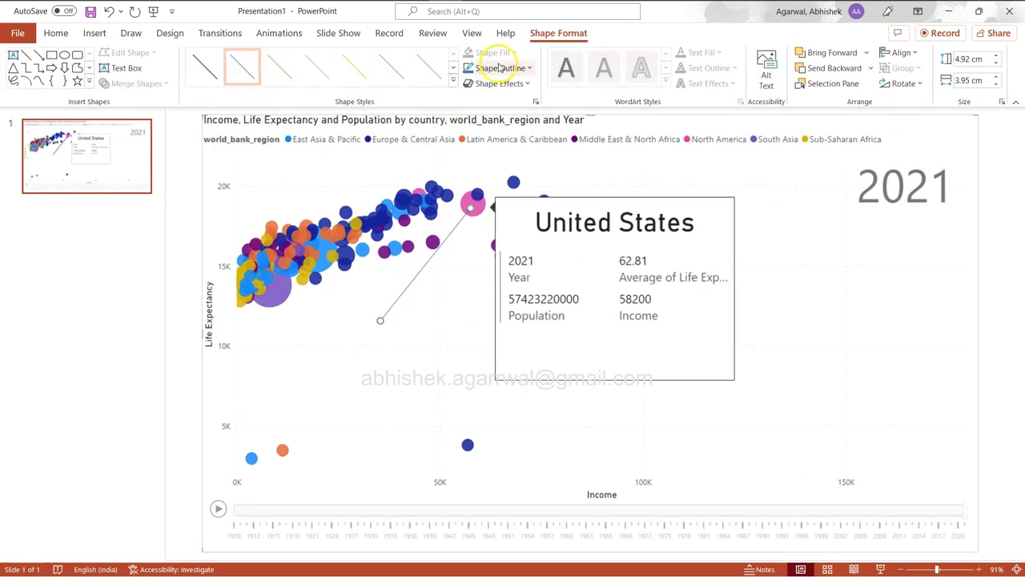
left_click(500, 67)
mouse_move(529, 272)
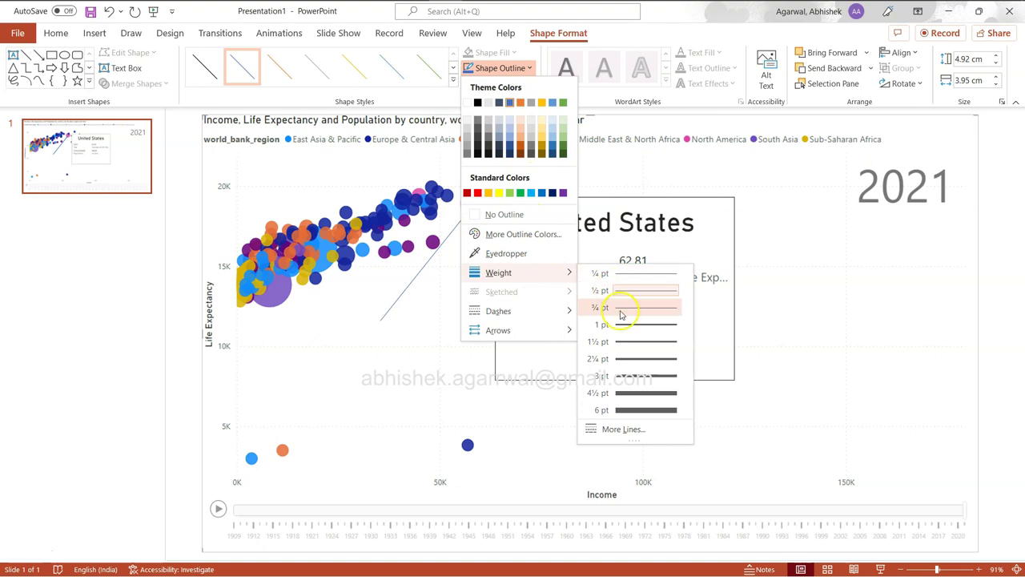
left_click(631, 377)
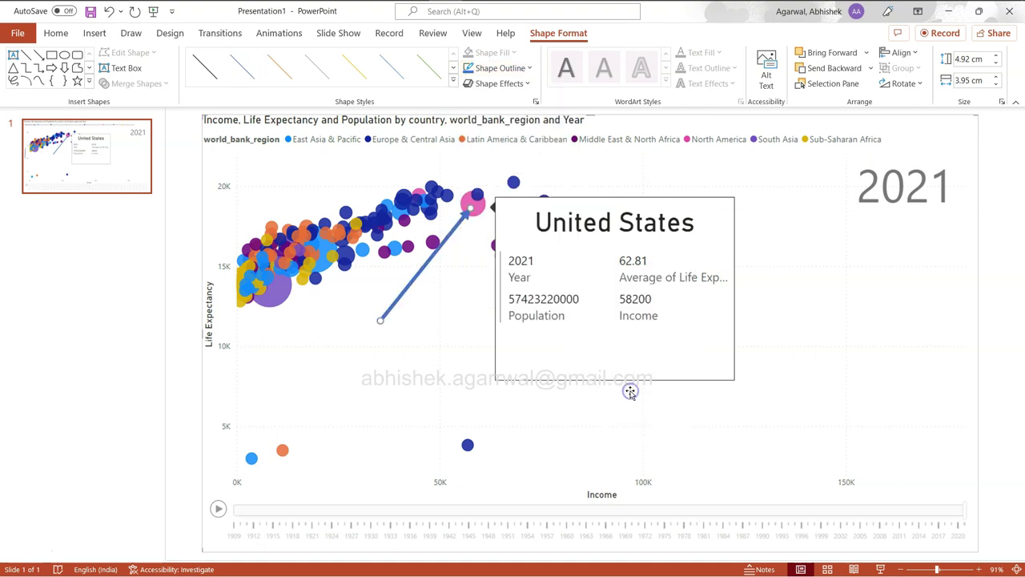
left_click(496, 68)
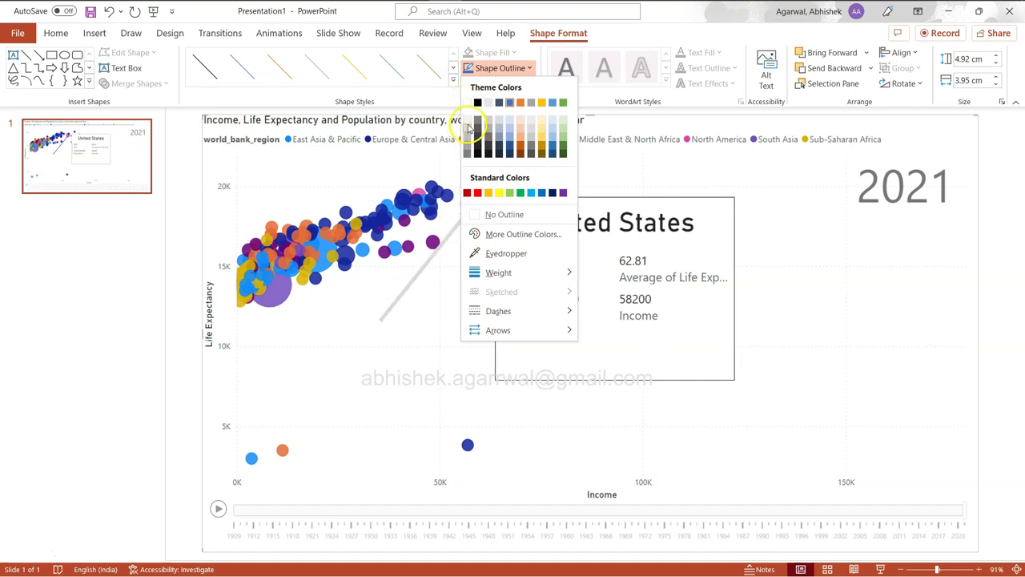
left_click(469, 128)
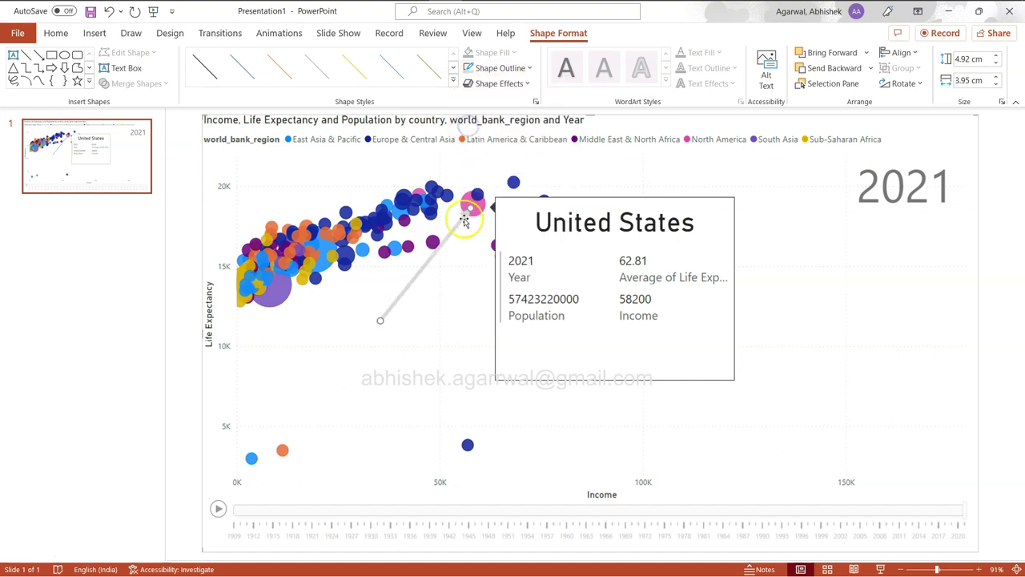
left_click(457, 284)
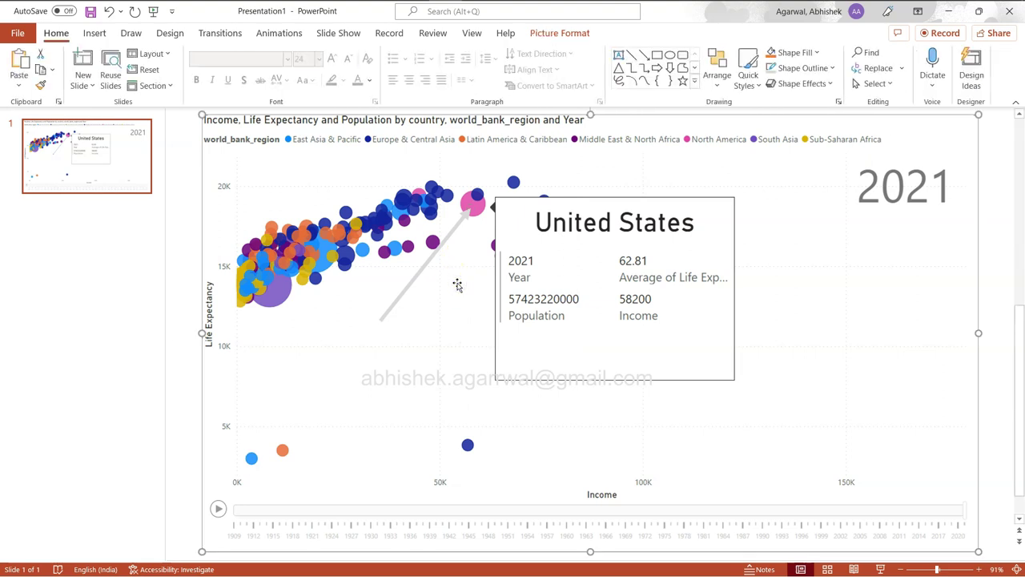
left_click(376, 326)
key("alt+Tab")
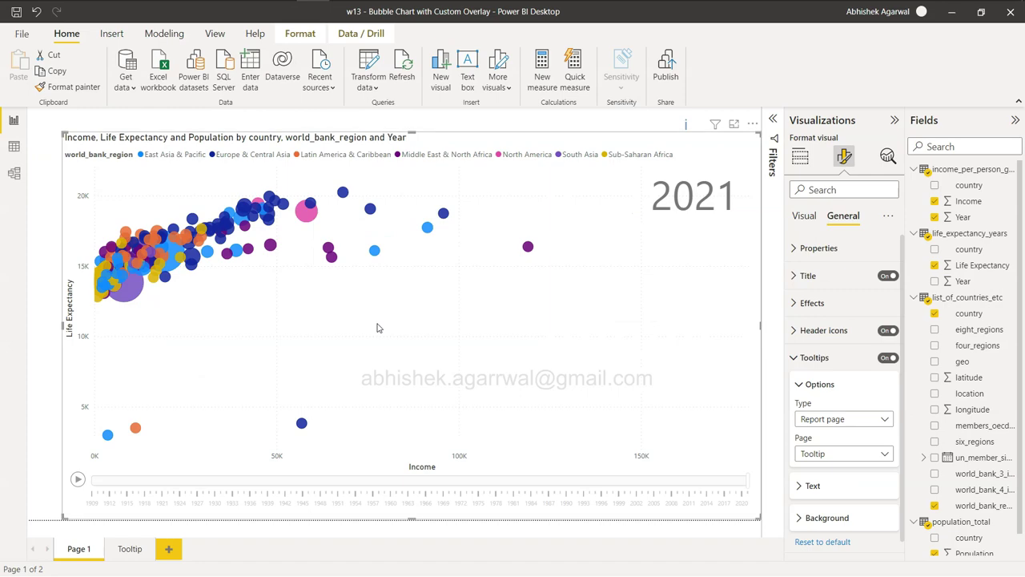
View the reference report's ? help overlay in the browser, then return to PowerPoint
key("alt+Tab")
key("alt+Tab")
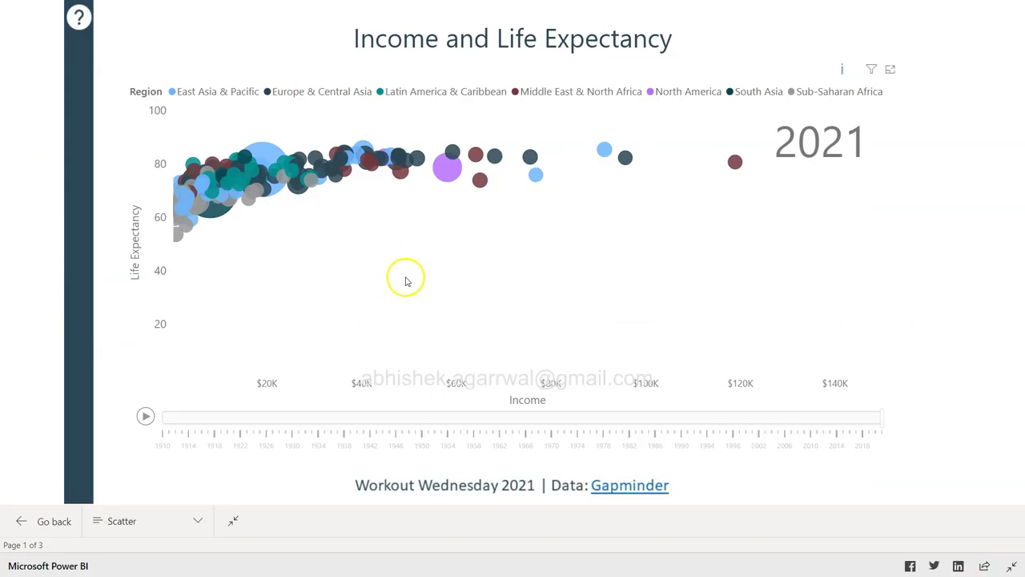
left_click(76, 17)
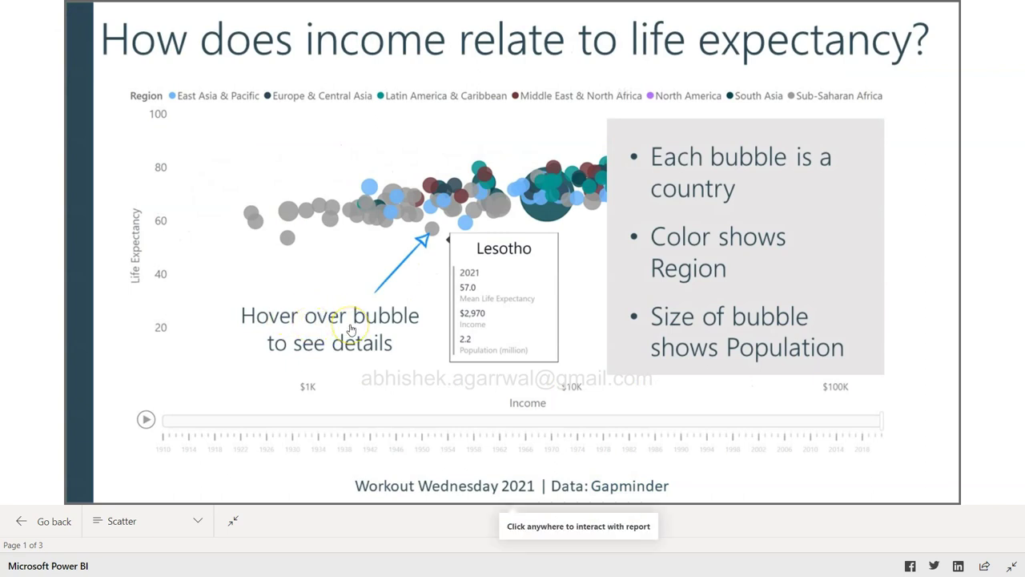
key("alt+Tab")
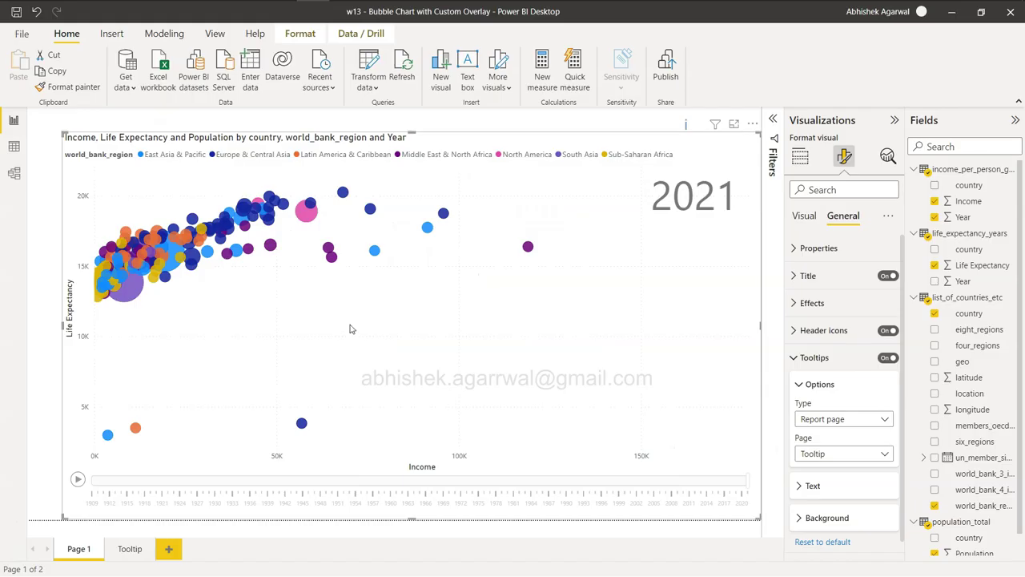
key("alt+Tab")
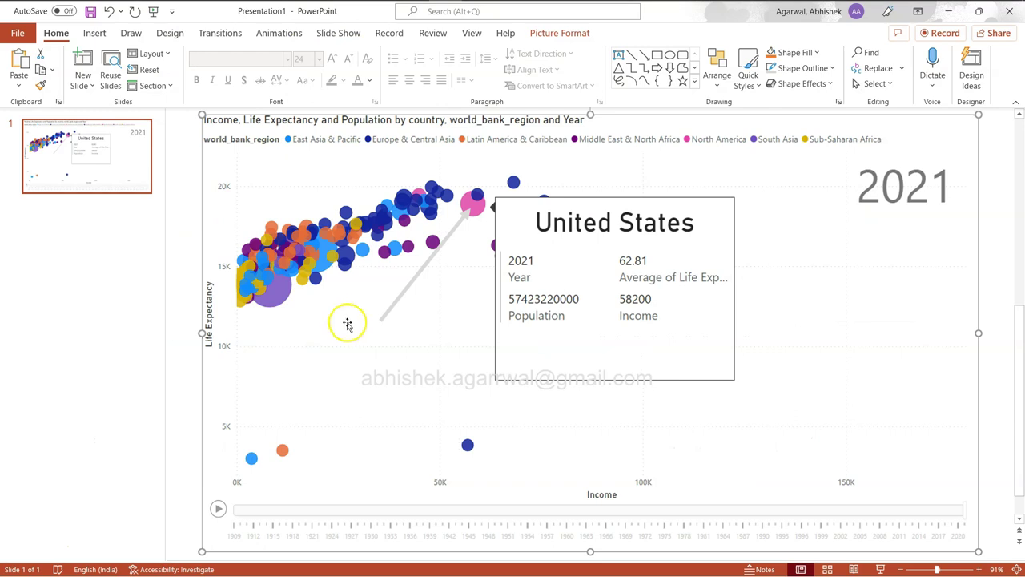
Add a text box below the arrow reading 'Hover over the bubble to see details' and nudge it into place
left_click(620, 57)
left_click_drag(297, 333, 484, 391)
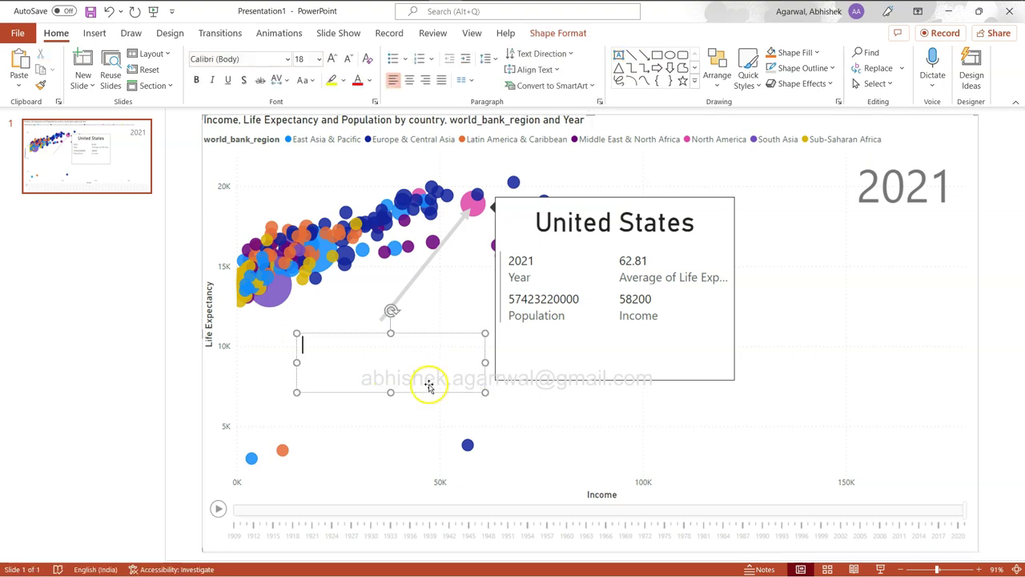
type("Hover ov")
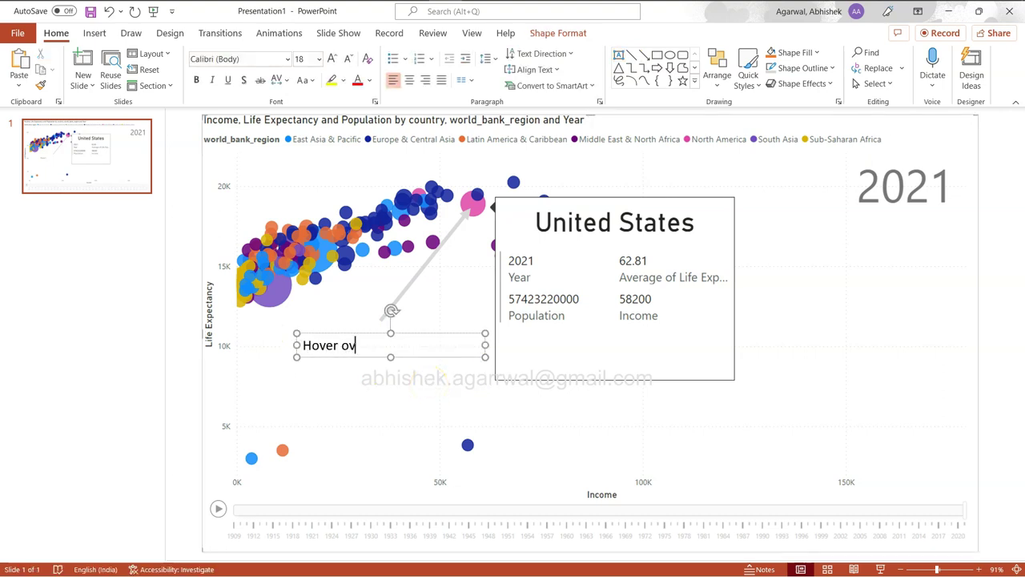
type("er the bubble to see dt")
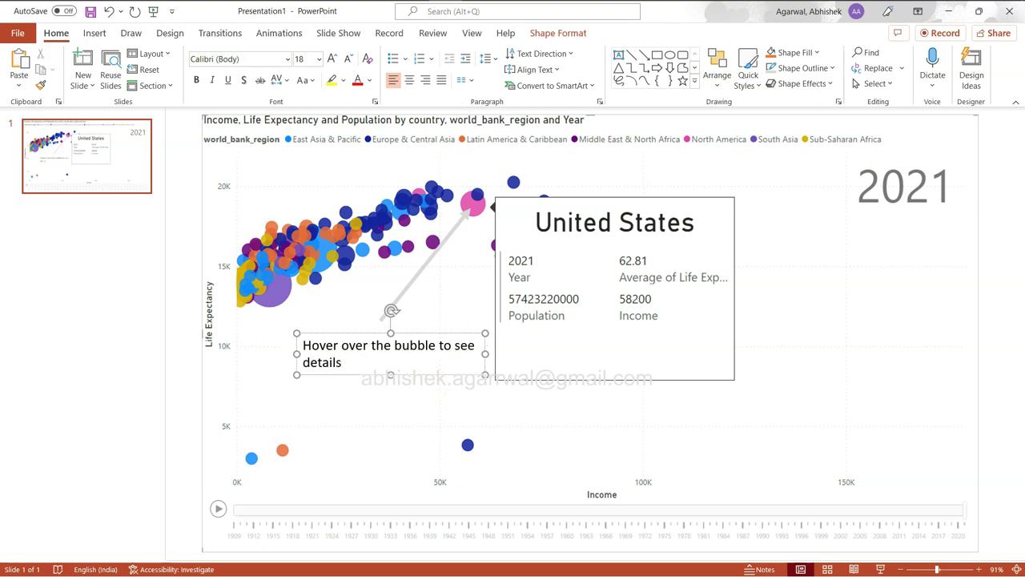
left_click(415, 332)
left_click_drag(415, 332, 403, 327)
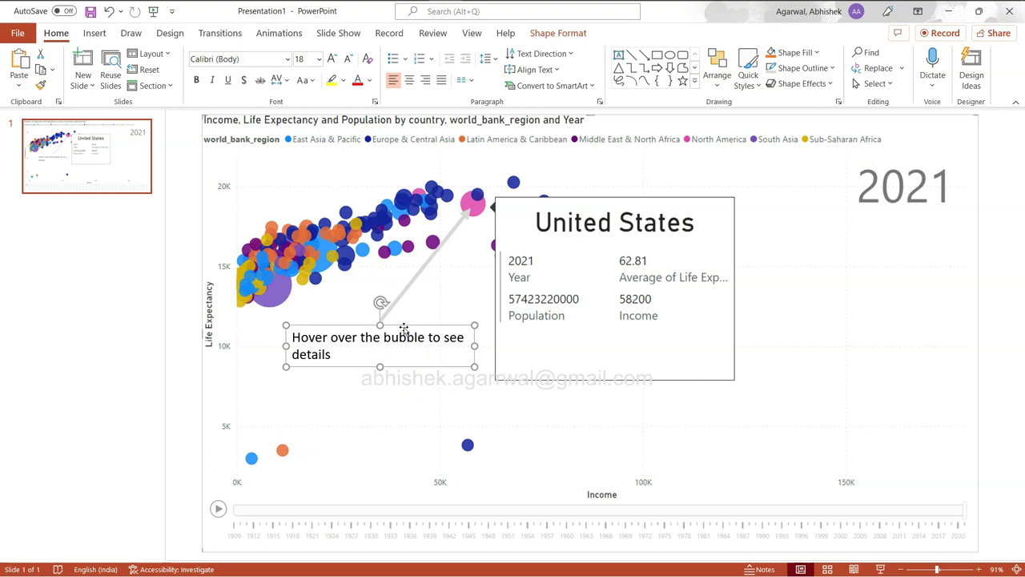
left_click(985, 304)
key("alt+Tab")
key("alt+Tab")
key("alt+Tab")
key("Tab")
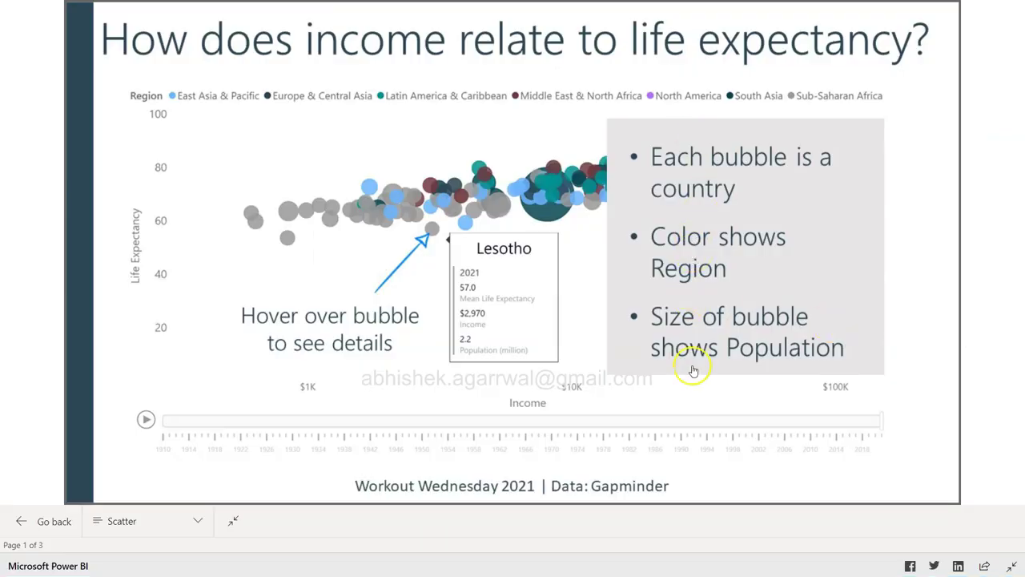
key("alt+Tab")
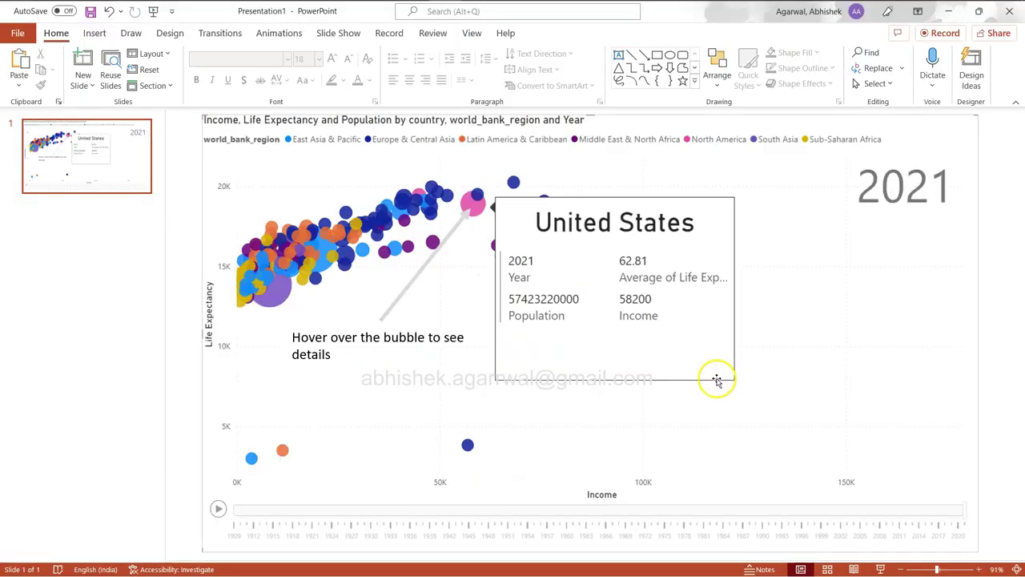
Add a bulleted text box under 2021: bubble is a country, Colour shows Region, Size of bubble shows population
left_click(618, 54)
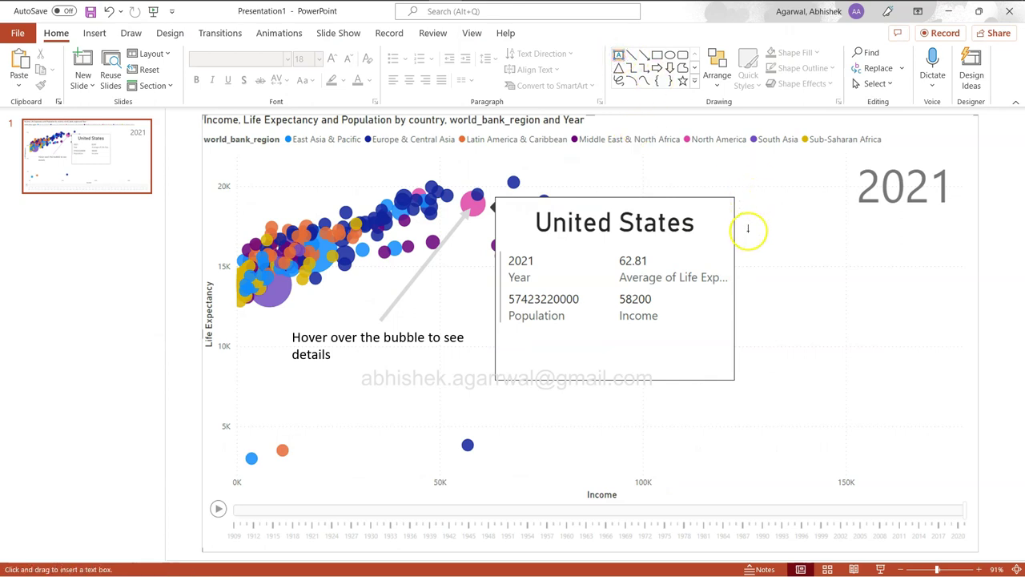
left_click_drag(748, 231, 967, 397)
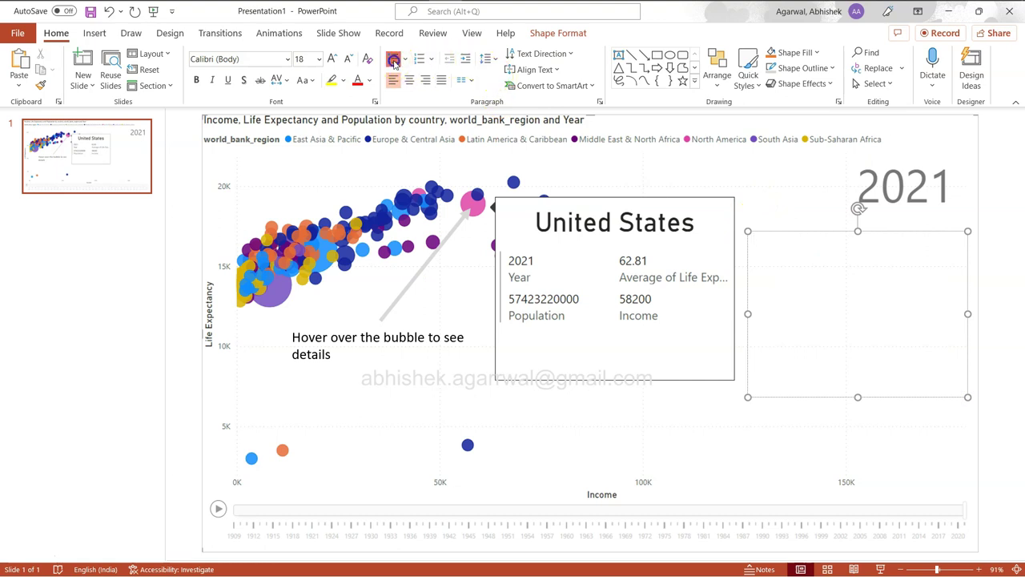
left_click(885, 196)
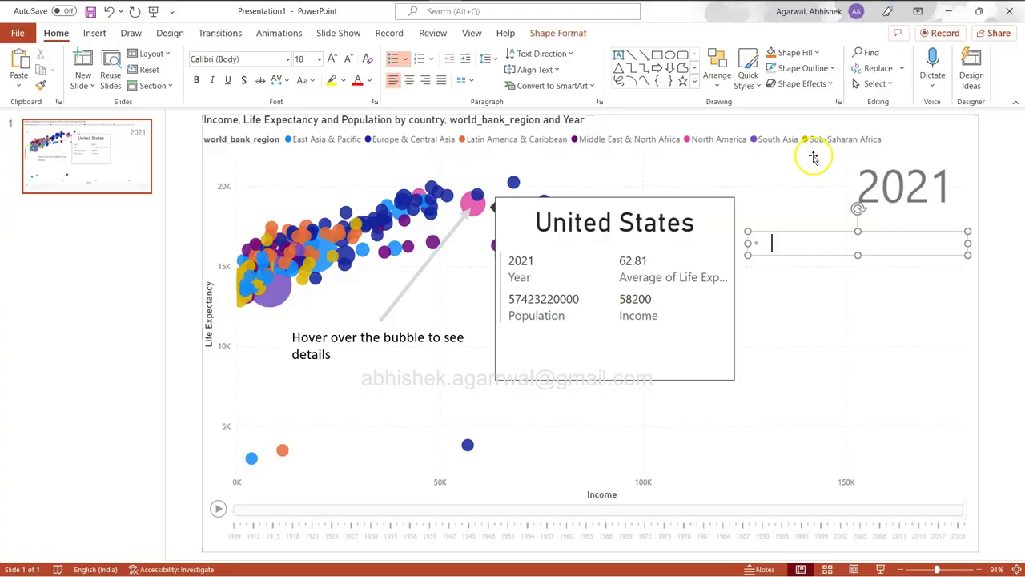
type("Each")
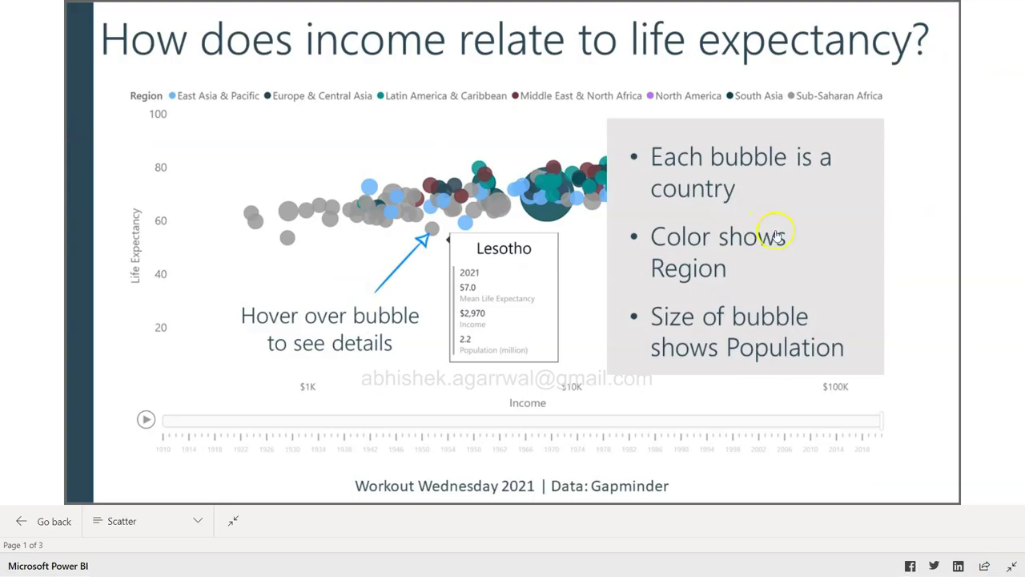
key("alt+Tab")
type("Col")
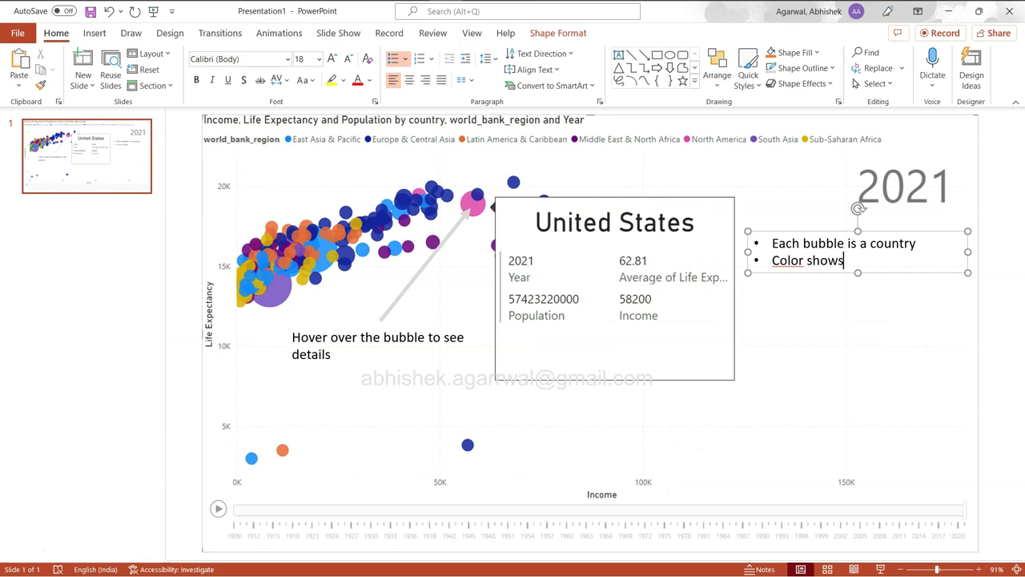
type("uRegion")
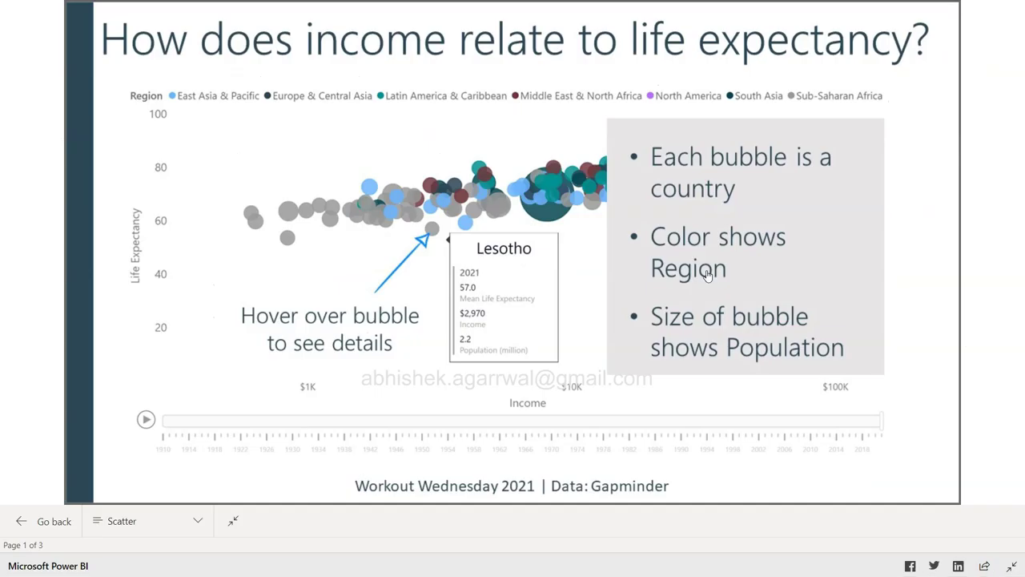
key("Return")
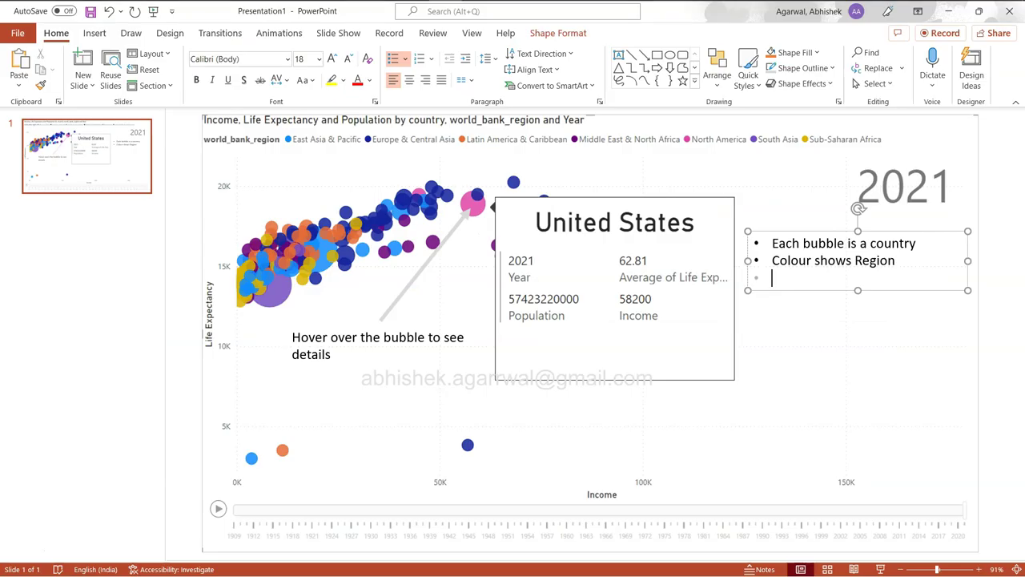
type("Size of bubbl")
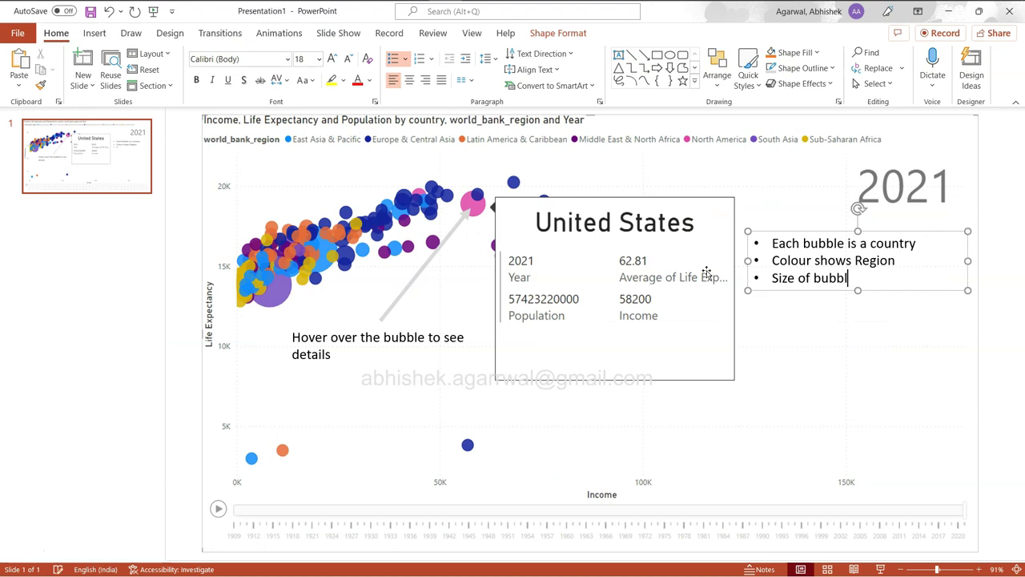
type("e shows population")
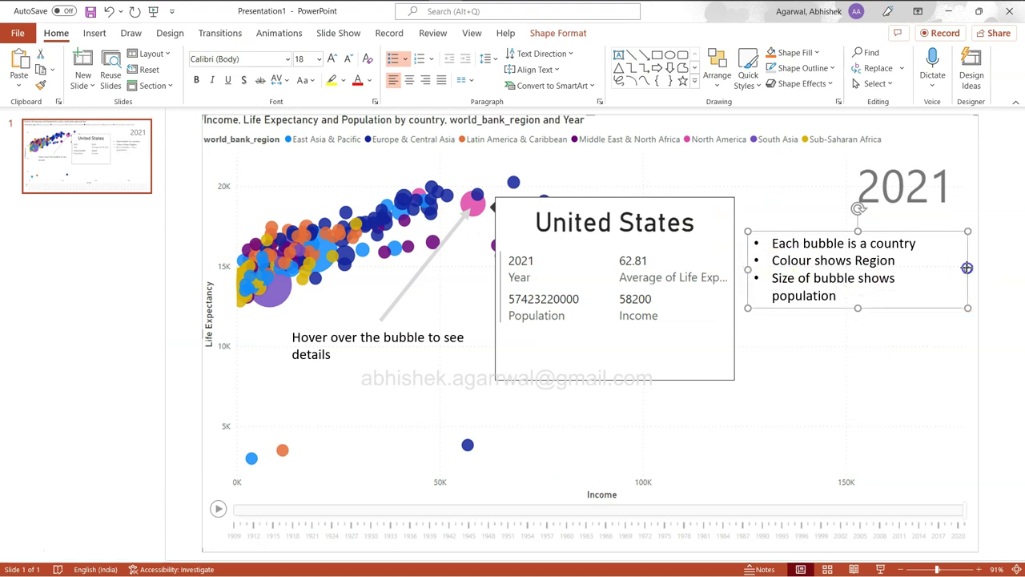
left_click_drag(967, 269, 973, 267)
left_click(1001, 336)
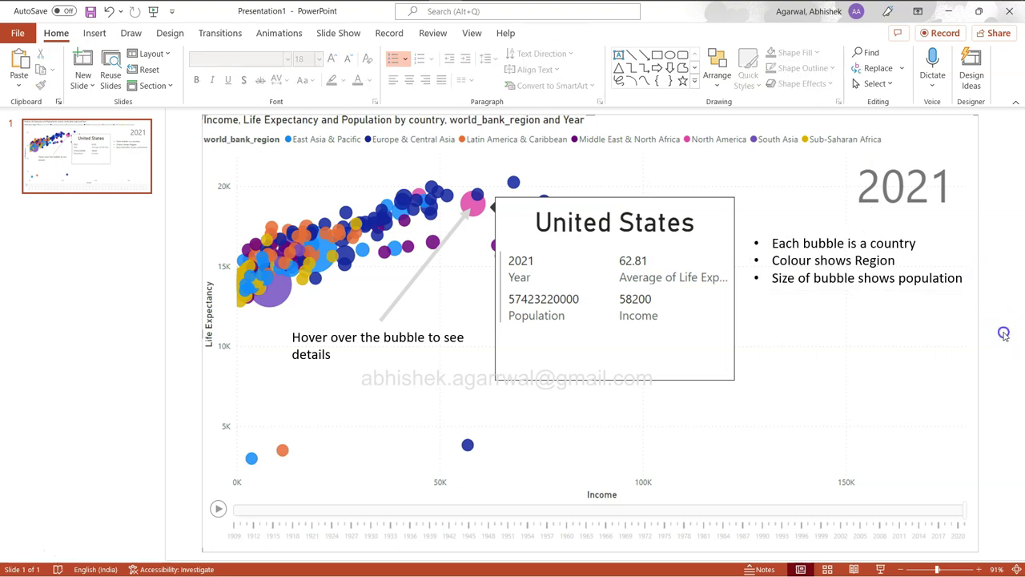
left_click(897, 260)
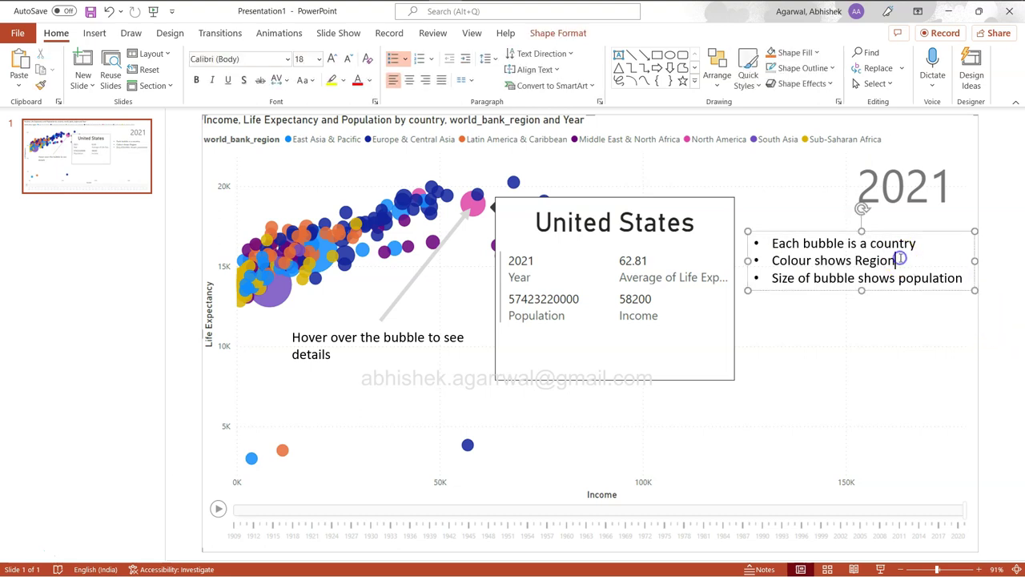
Add a text box under the bullet list reading 'Go Back', centred
left_click(852, 332)
key("alt+Tab")
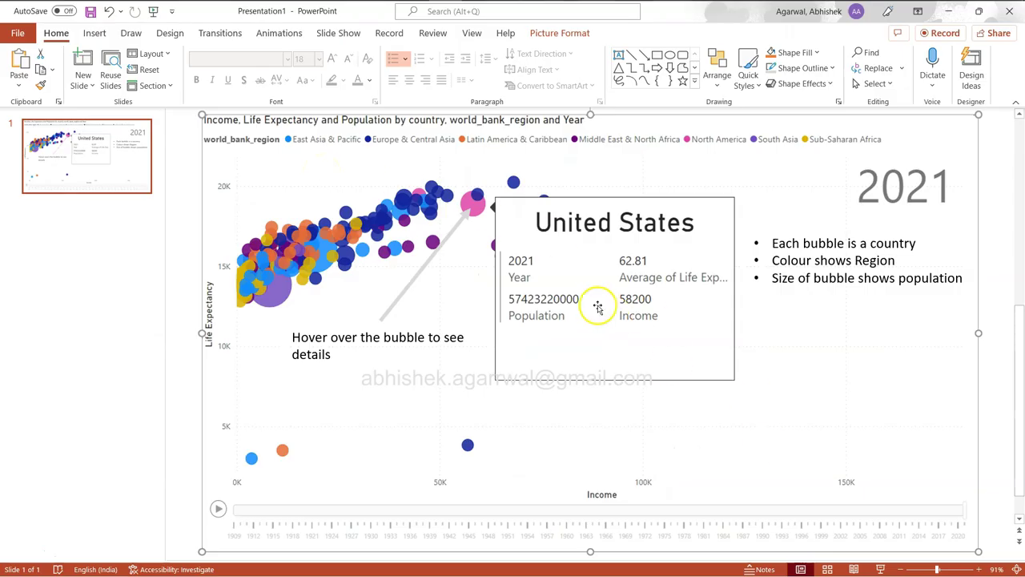
left_click(619, 59)
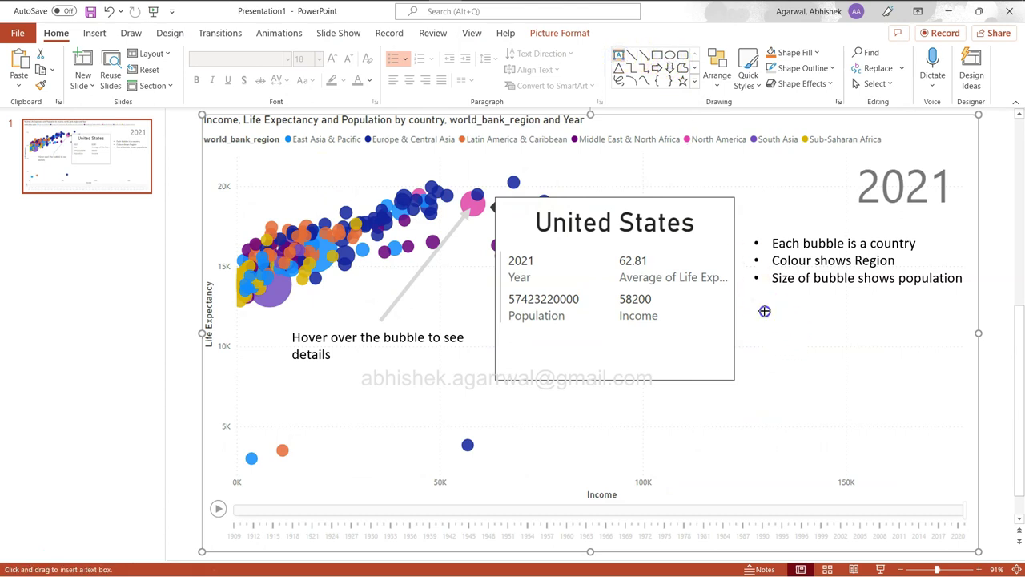
left_click_drag(765, 311, 945, 344)
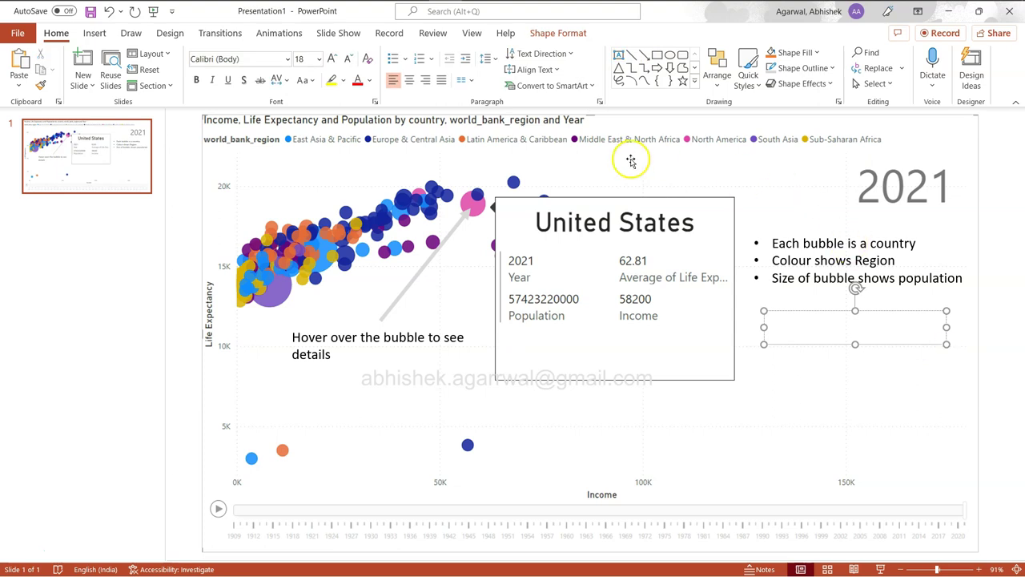
left_click(559, 36)
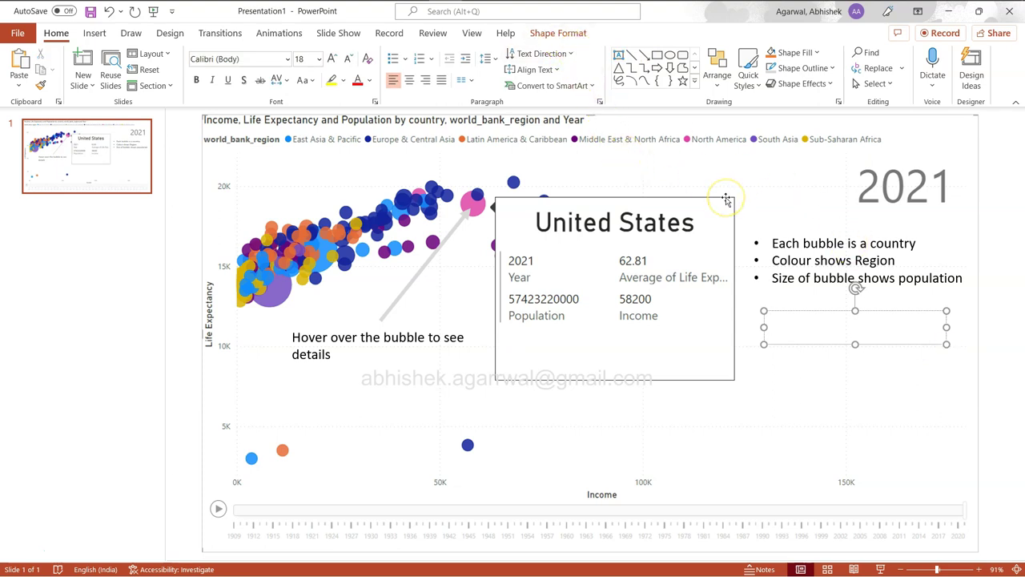
type("Go Back")
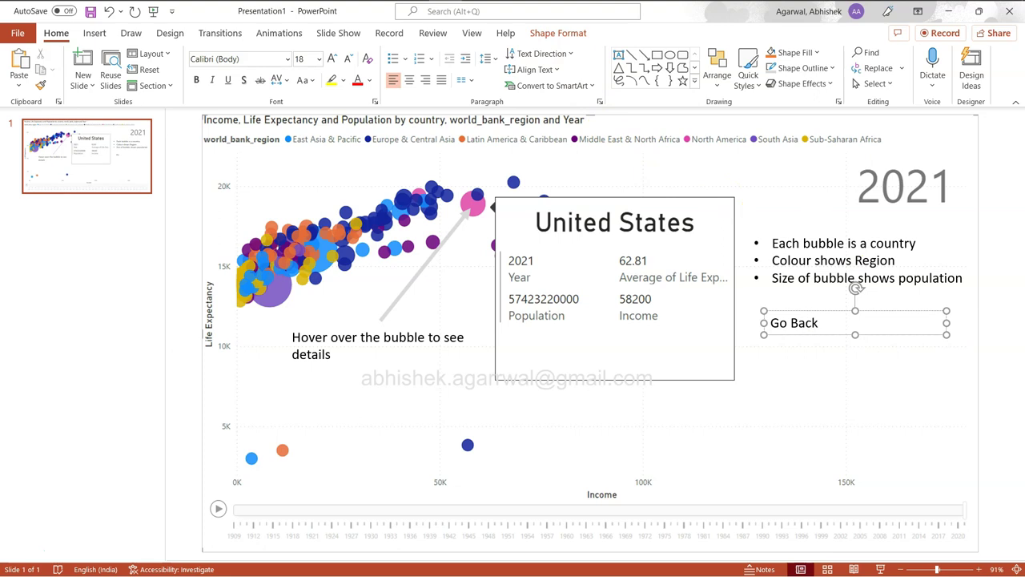
key("ctrl+a")
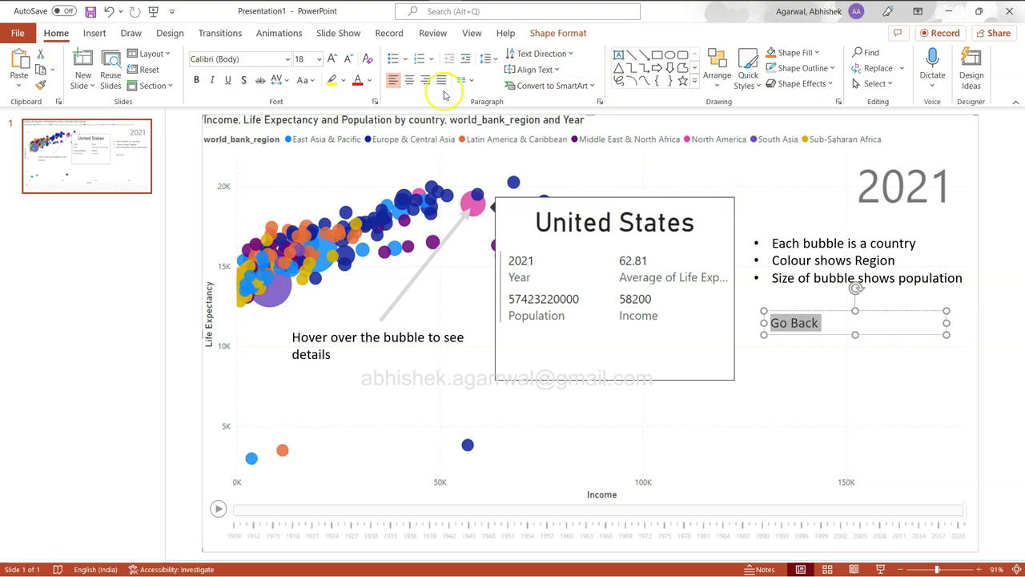
left_click(410, 80)
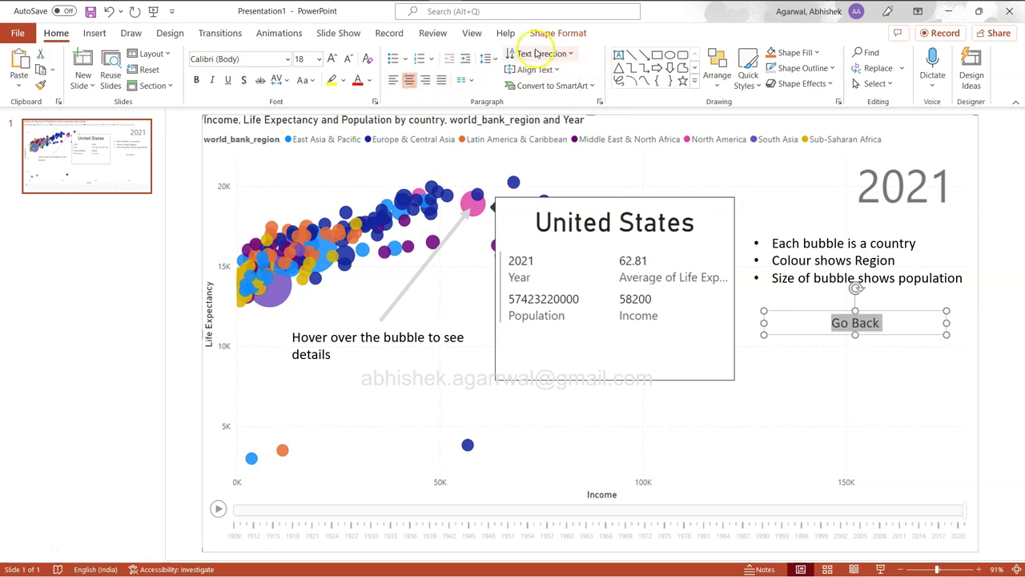
Give the Go Back box a light grey shape fill after briefly trying orange
left_click(553, 33)
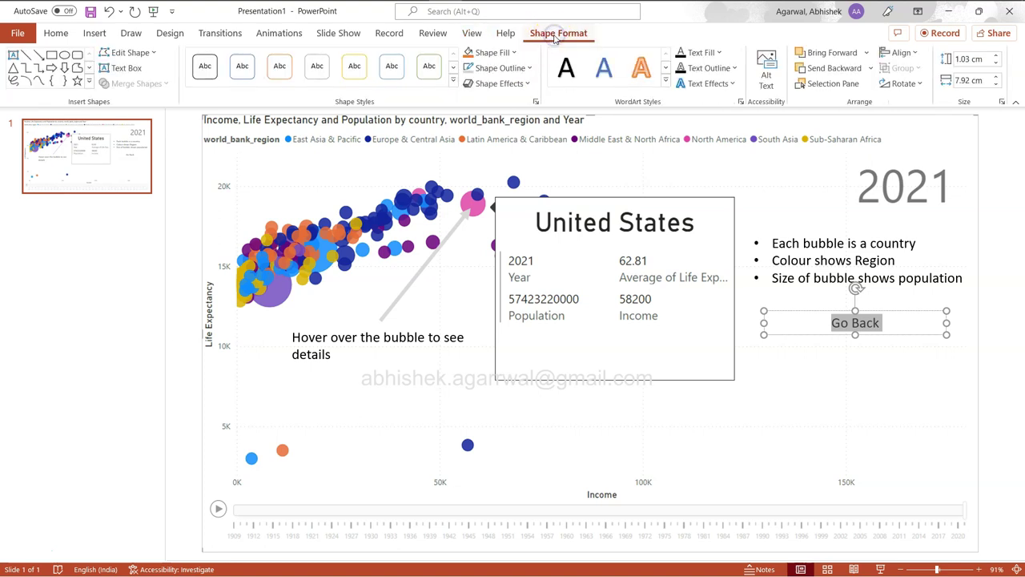
left_click(501, 53)
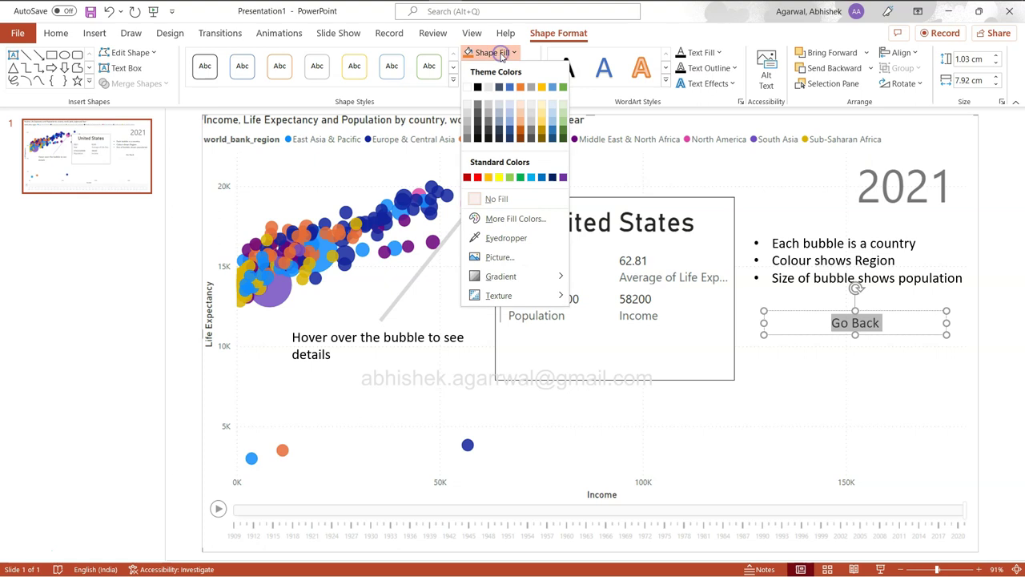
left_click(520, 87)
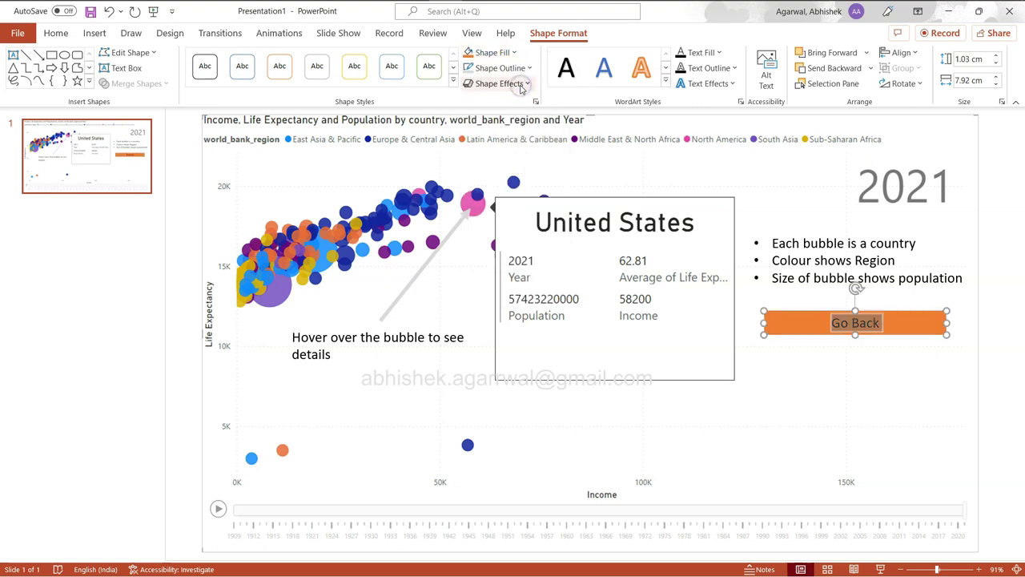
left_click(515, 53)
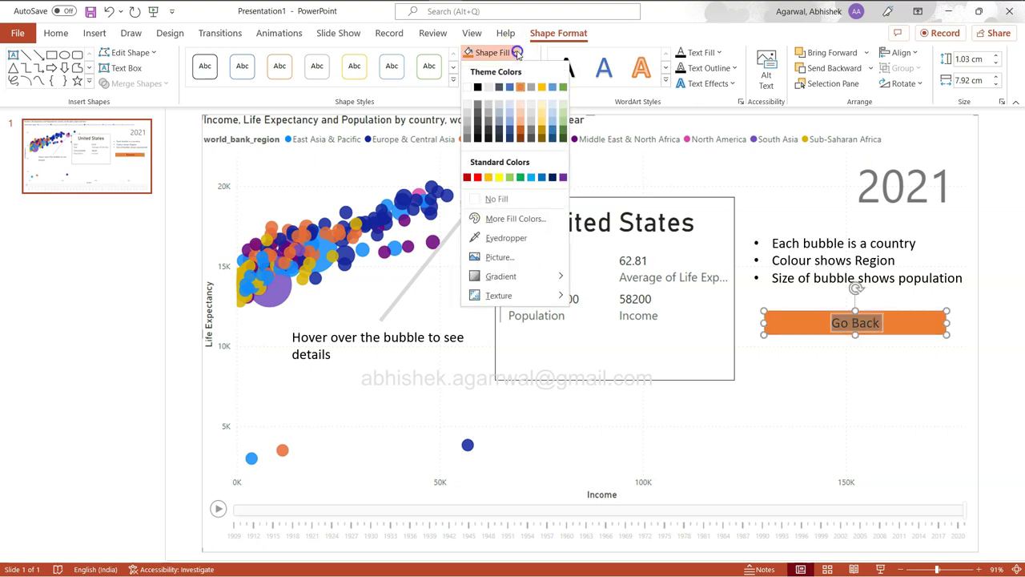
left_click(467, 115)
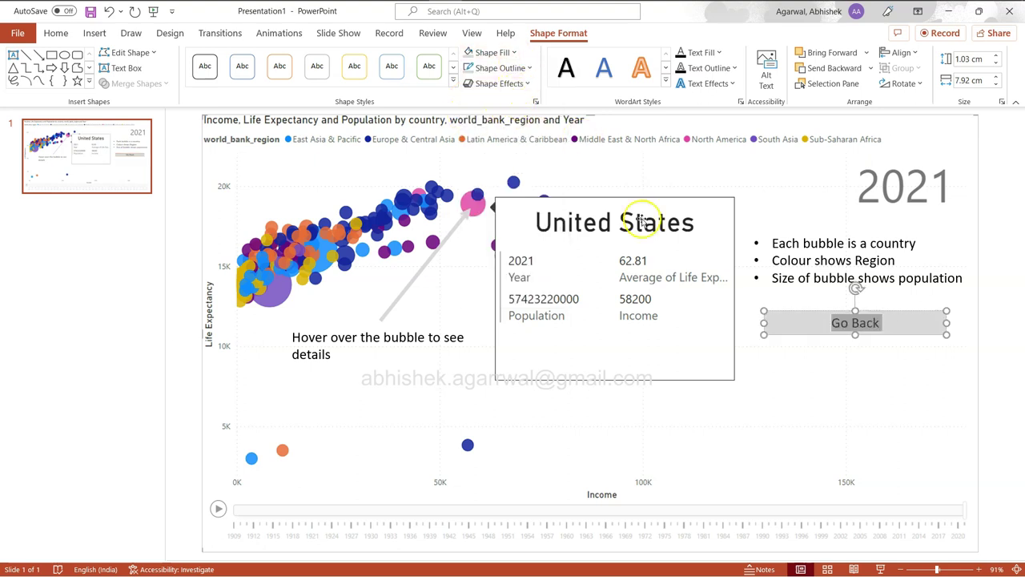
left_click(933, 441)
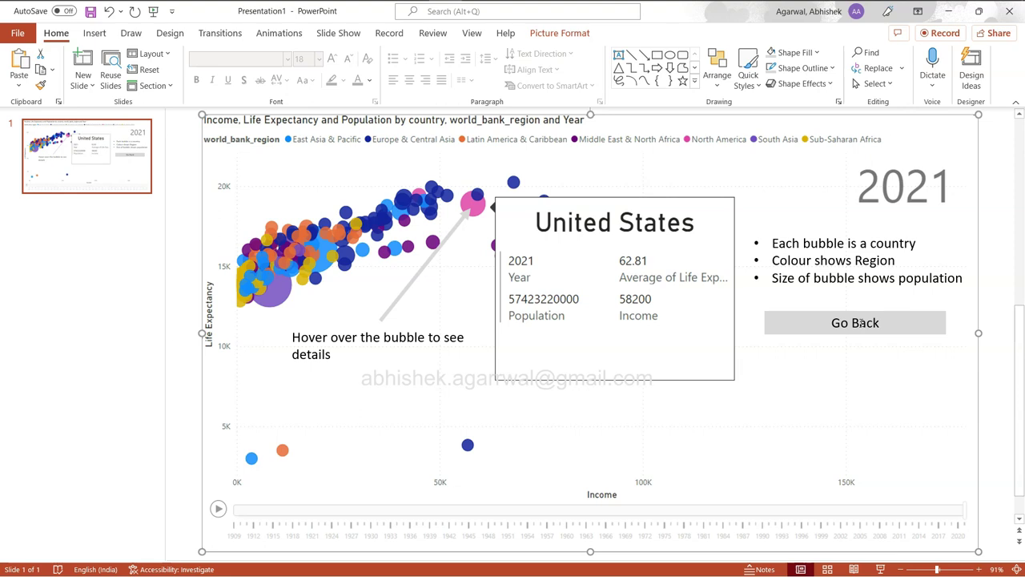
Snip the annotated chart area of the PowerPoint slide, then search Windows for 'paint'
left_click(868, 341)
left_click(890, 379)
left_click(190, 254)
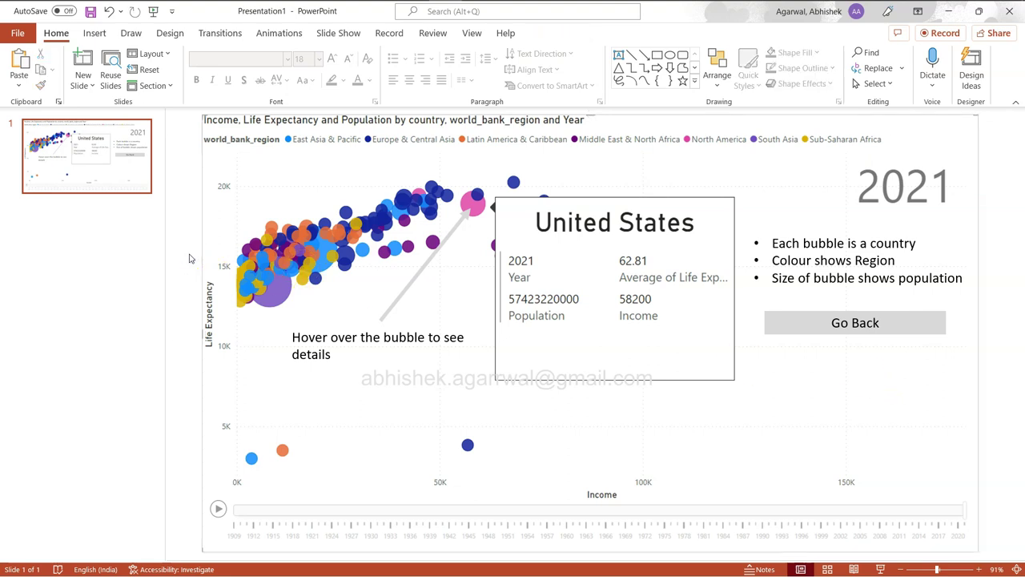
key("super+shift+s")
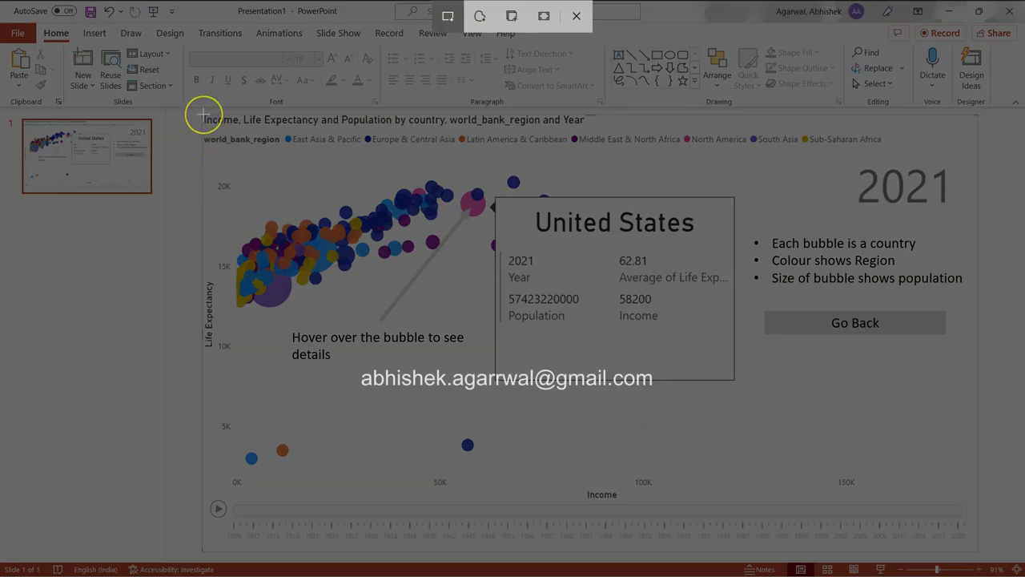
left_click_drag(203, 115, 974, 547)
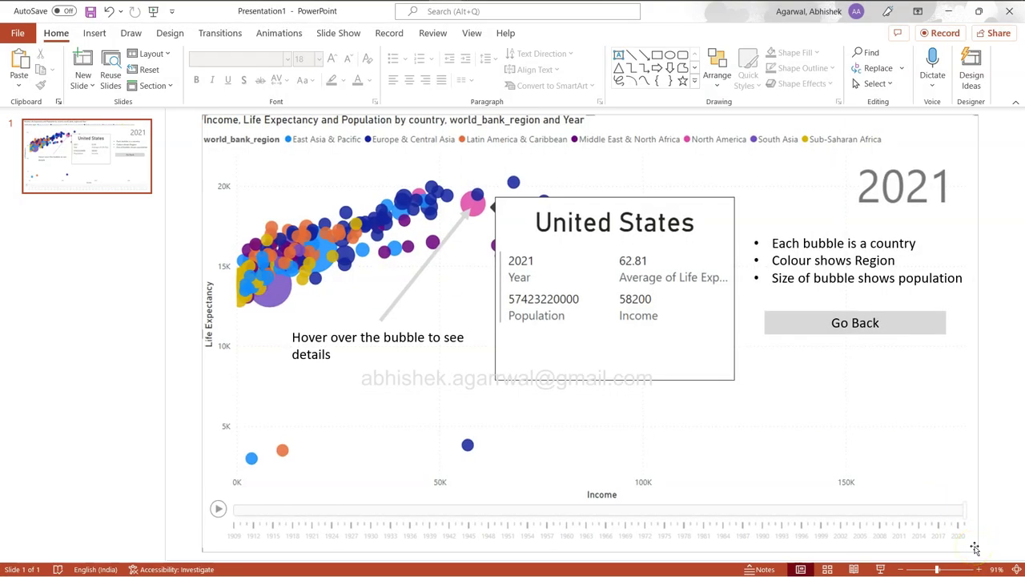
key("super")
type("paint")
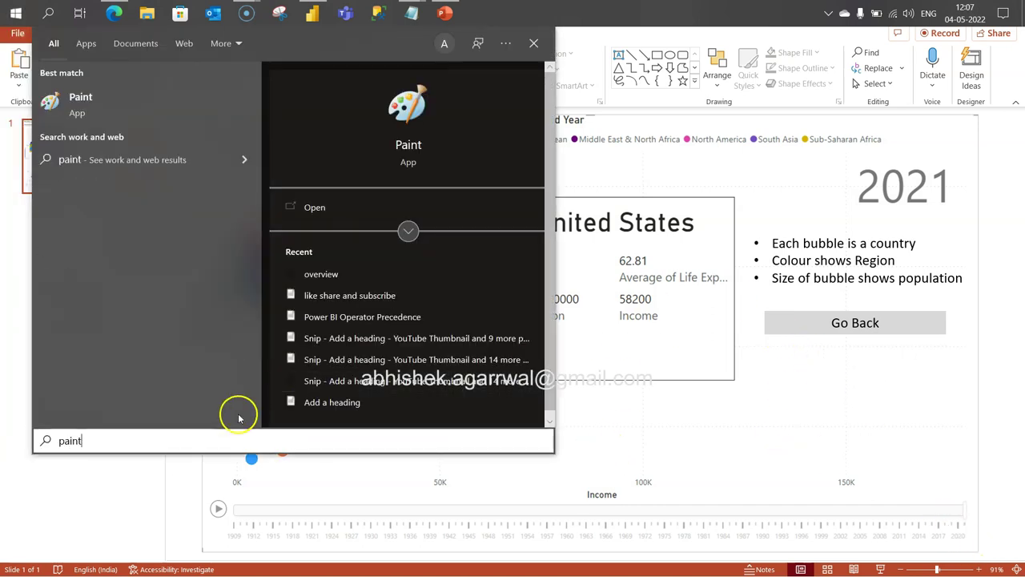
Paste the snip into Paint and save it as overview.png, replacing the existing file
left_click(106, 99)
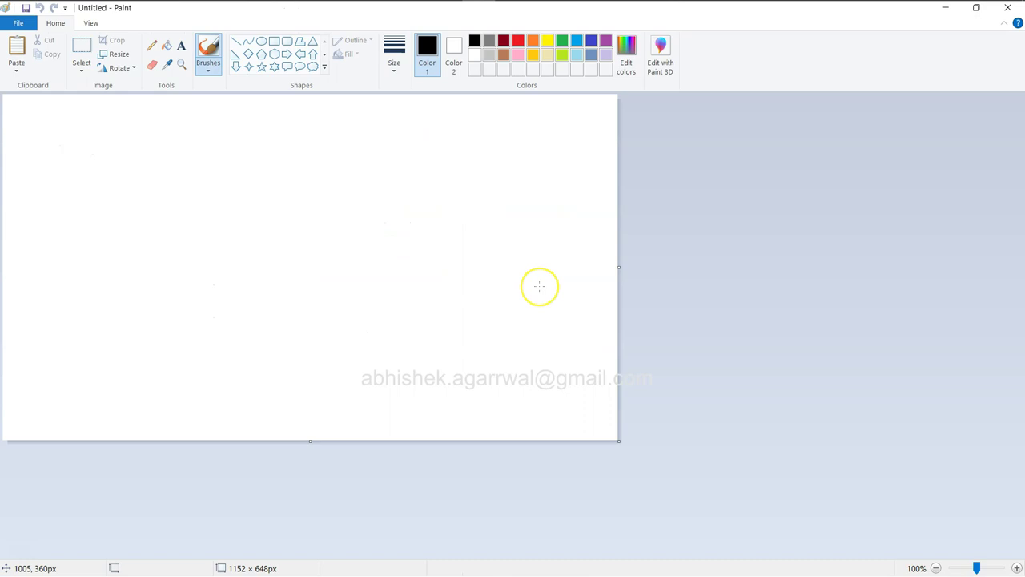
key("ctrl+v")
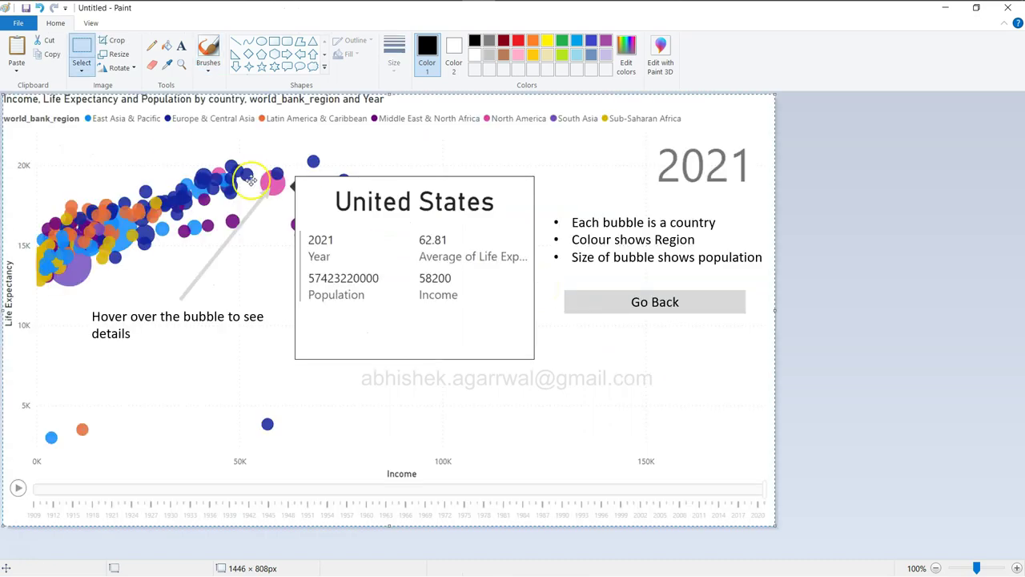
left_click(26, 8)
left_click(693, 252)
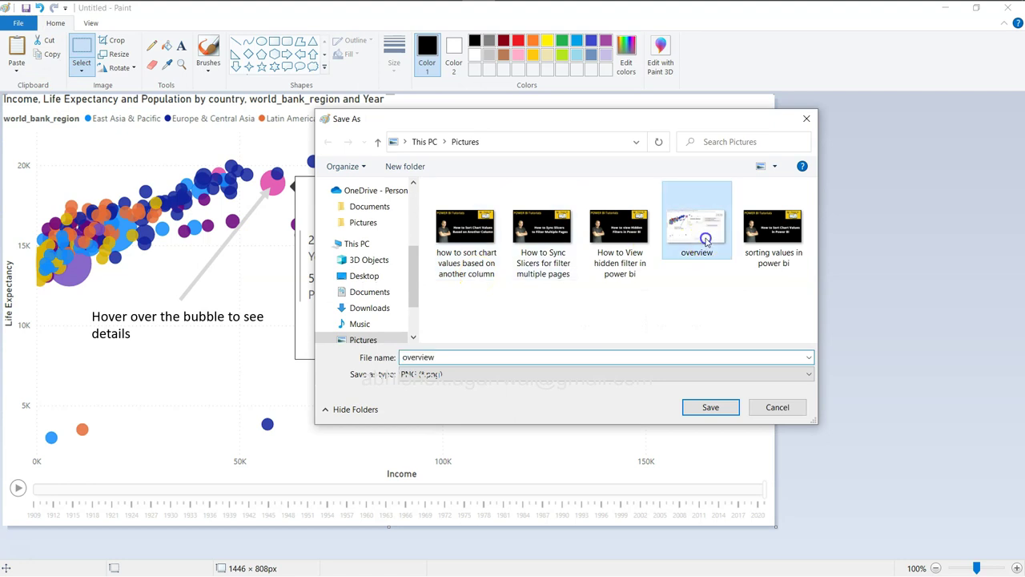
left_click(712, 406)
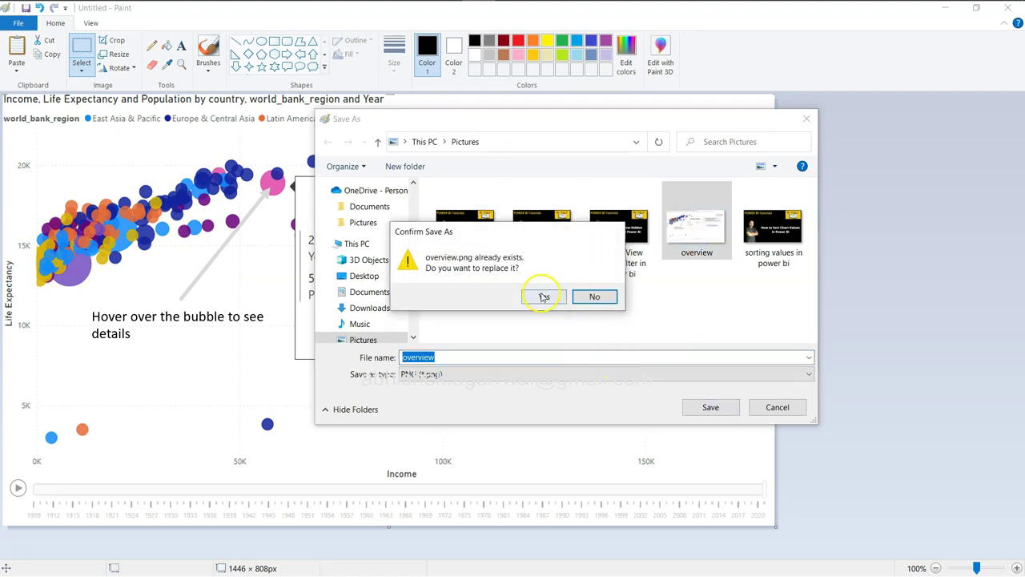
left_click(543, 297)
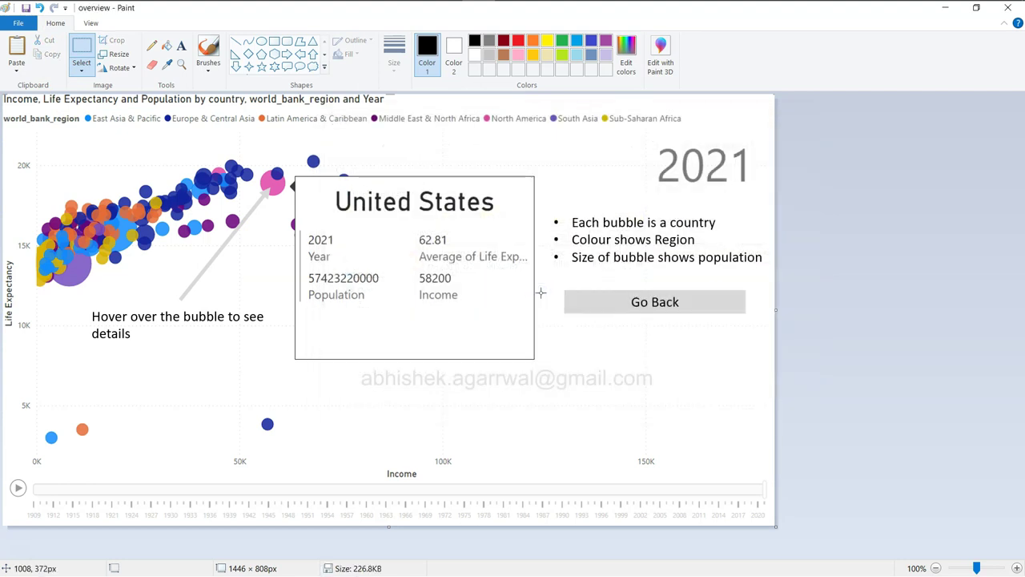
key("alt+Tab")
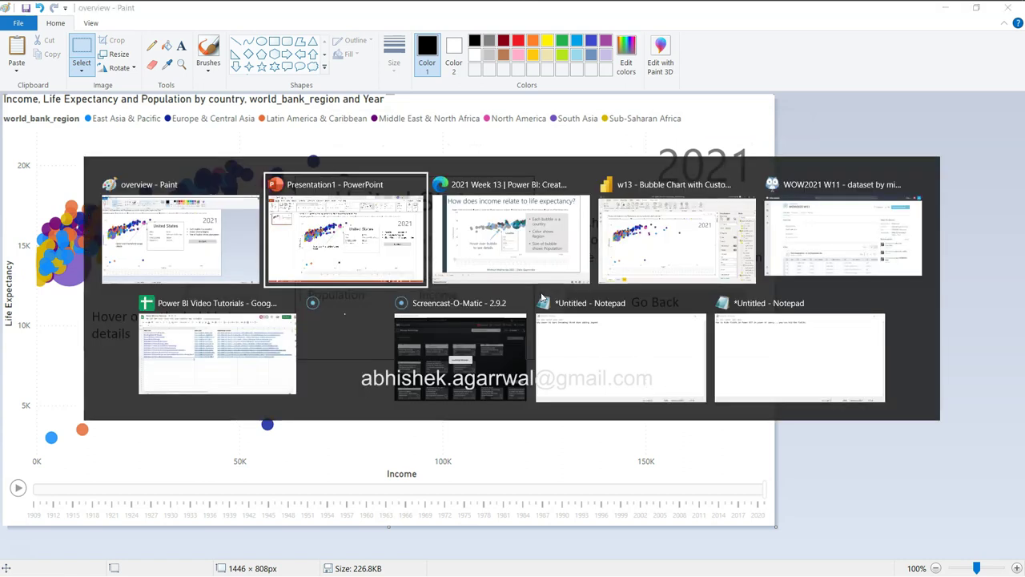
Back in Power BI, insert a Help button onto the report page
key("Tab")
key("Tab")
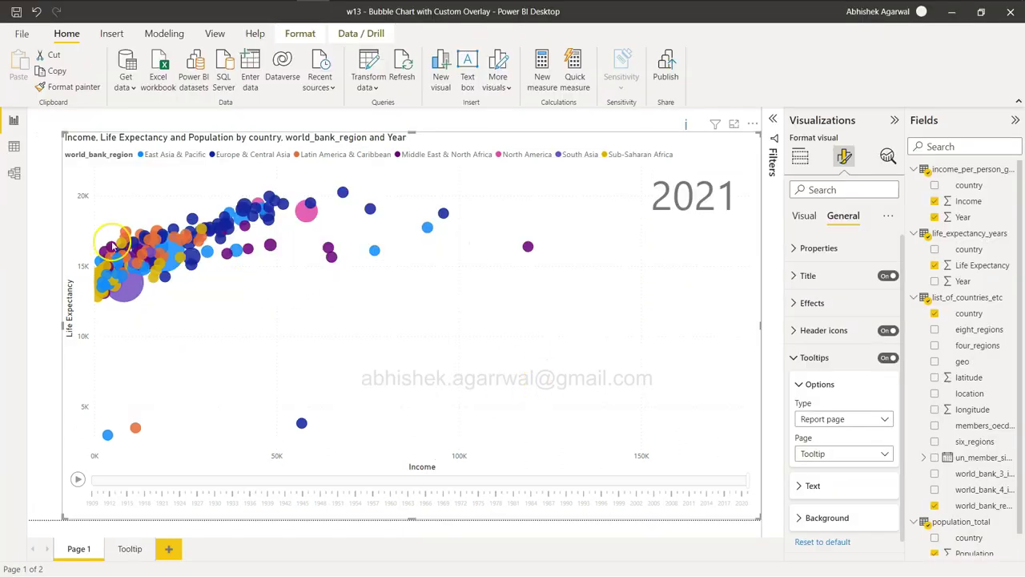
left_click(43, 231)
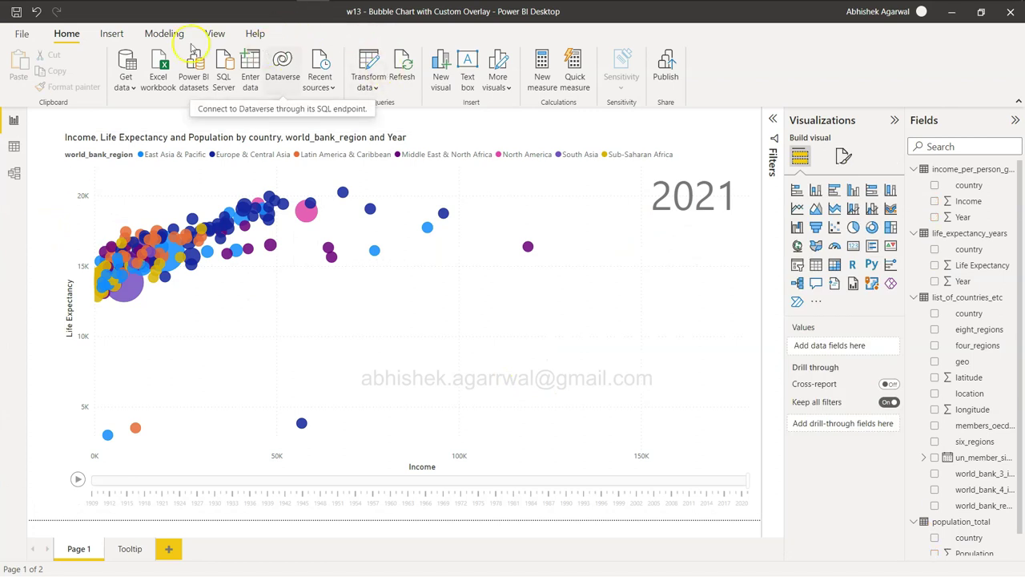
left_click(112, 35)
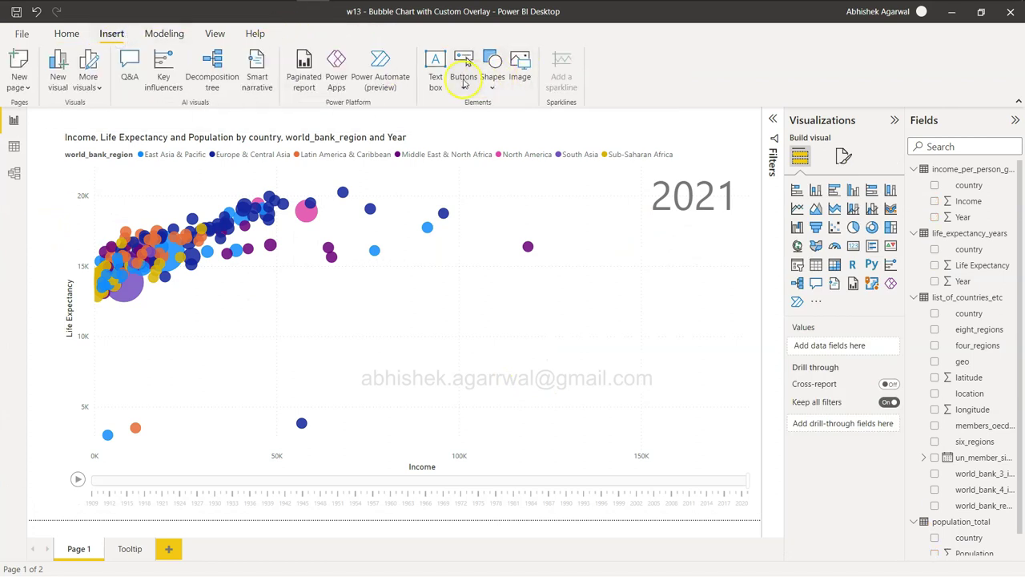
left_click(462, 78)
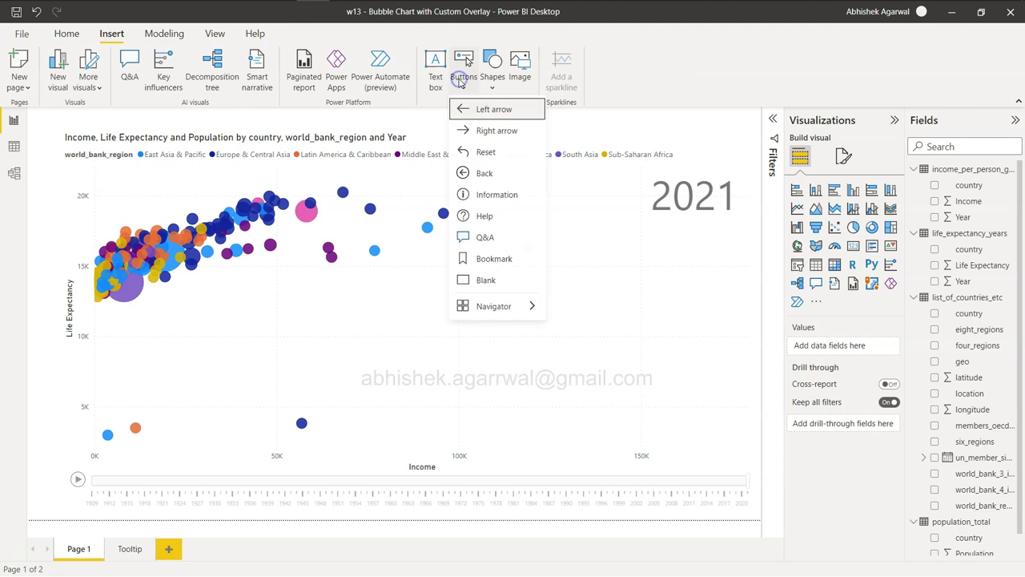
left_click(485, 216)
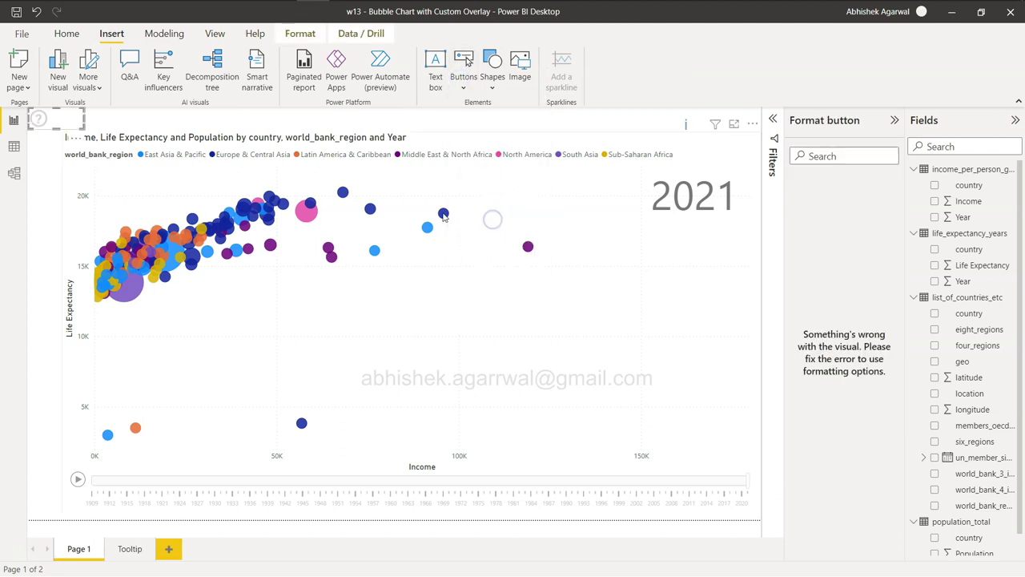
Place the Help button at the top-left, then bring up the Insert Image file chooser
left_click(65, 120)
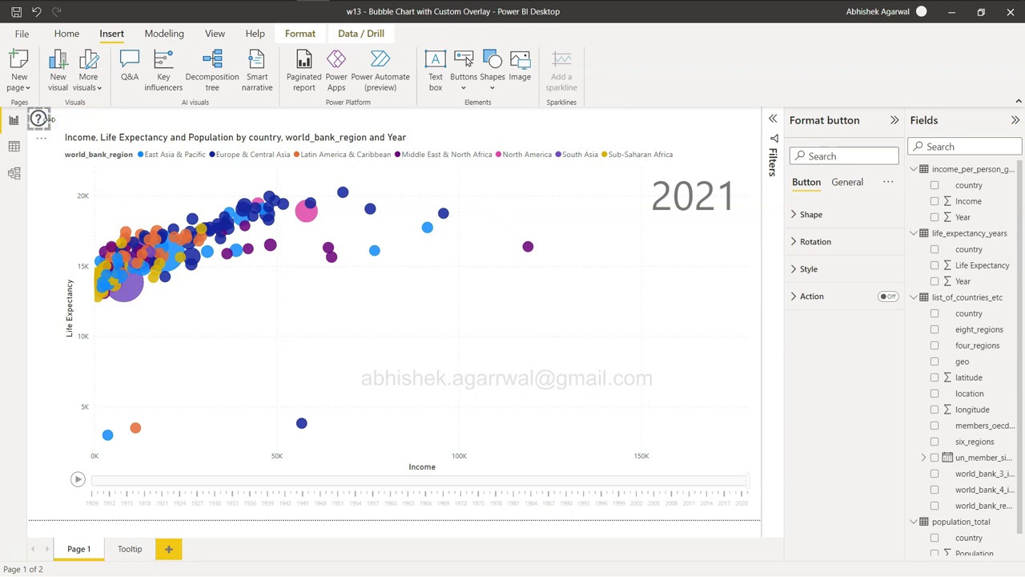
left_click(31, 121)
left_click(313, 122)
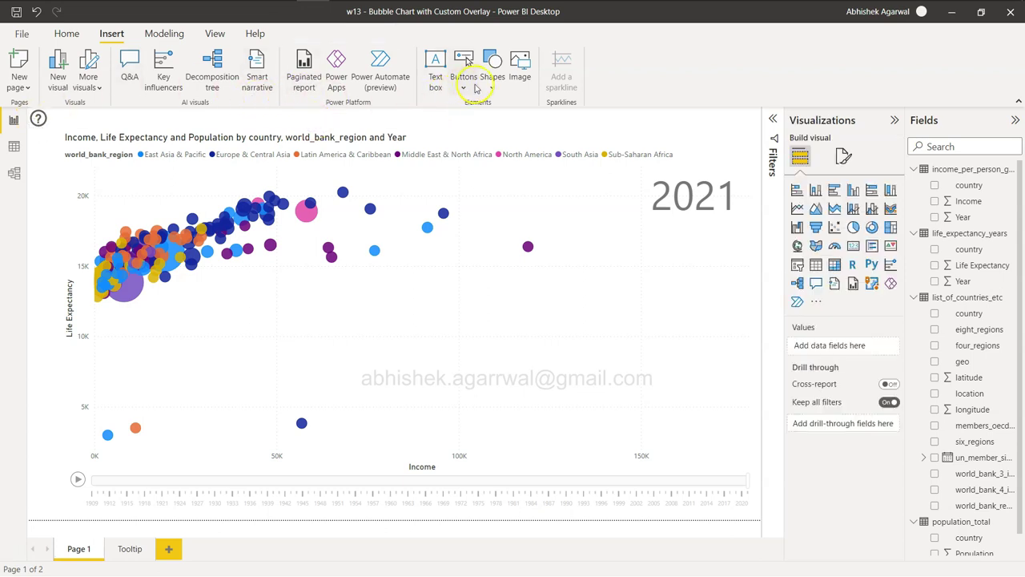
left_click(519, 72)
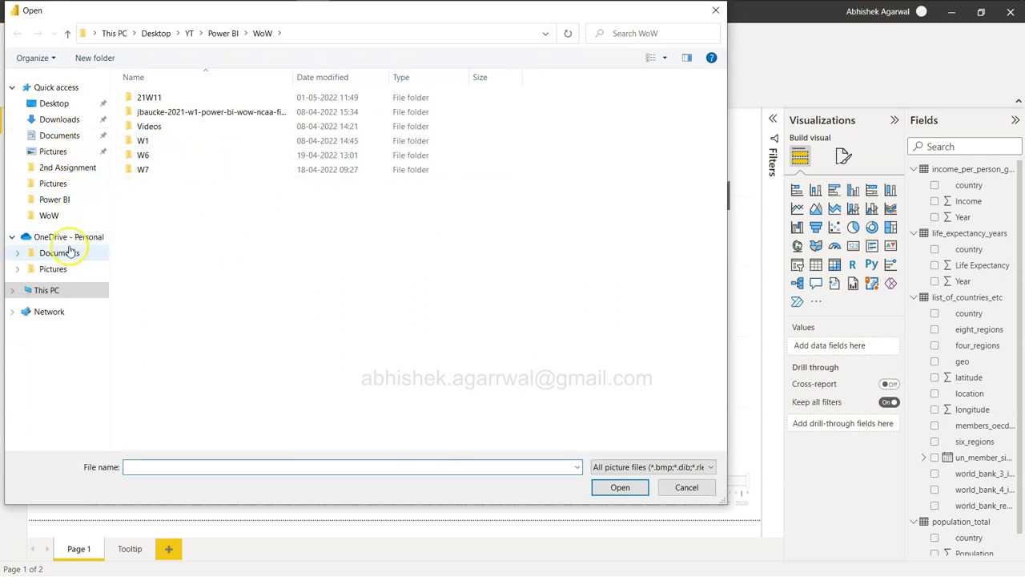
Insert overview.png from Pictures and set its image scaling to Fit
left_click(70, 157)
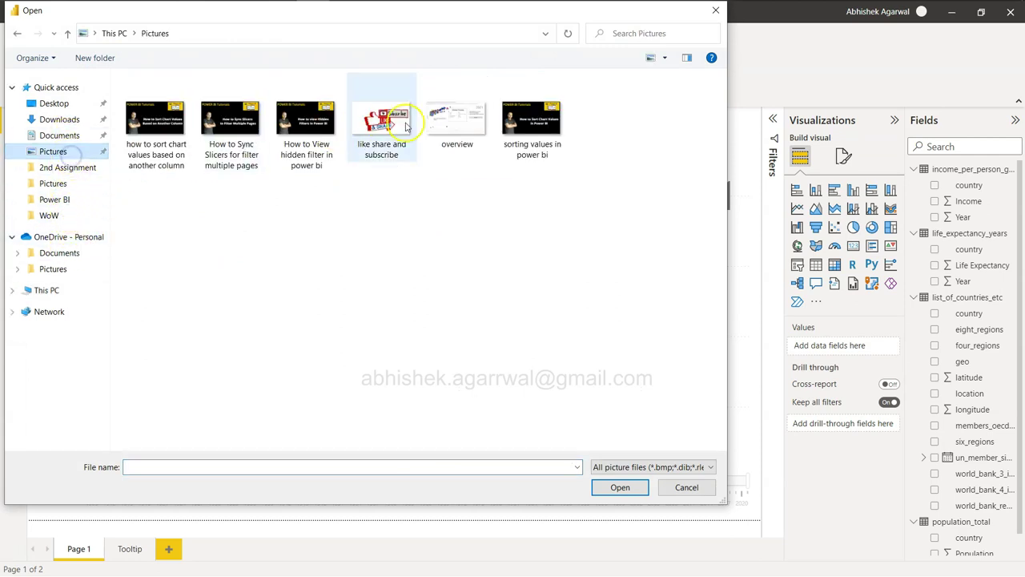
left_click(459, 124)
double_click(459, 127)
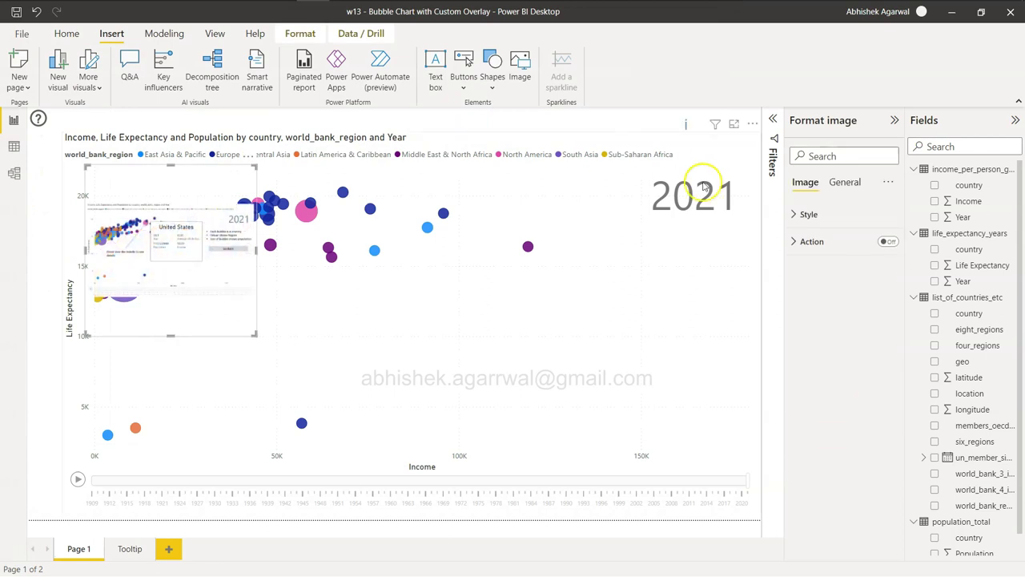
left_click(810, 214)
left_click(837, 254)
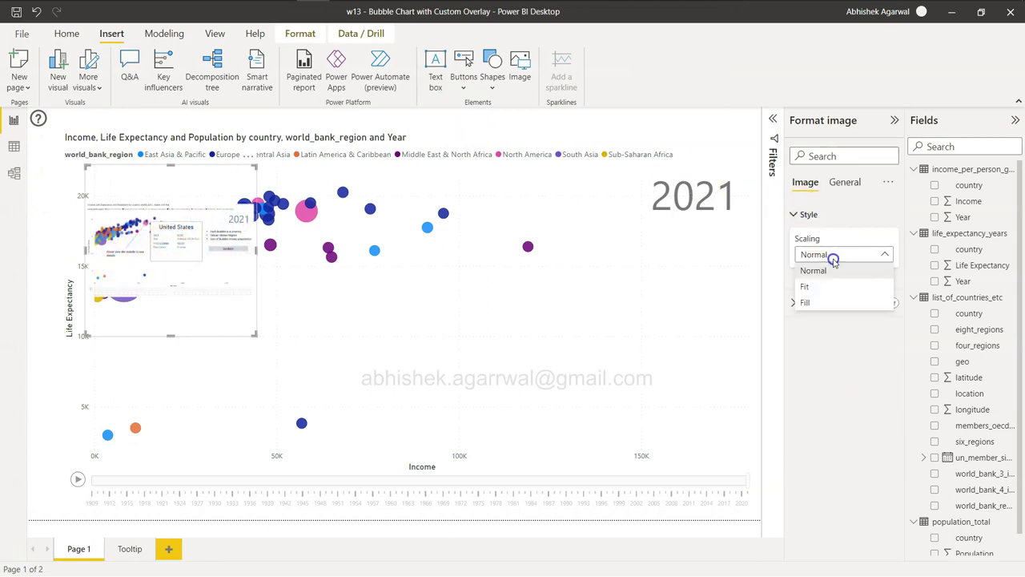
left_click(835, 286)
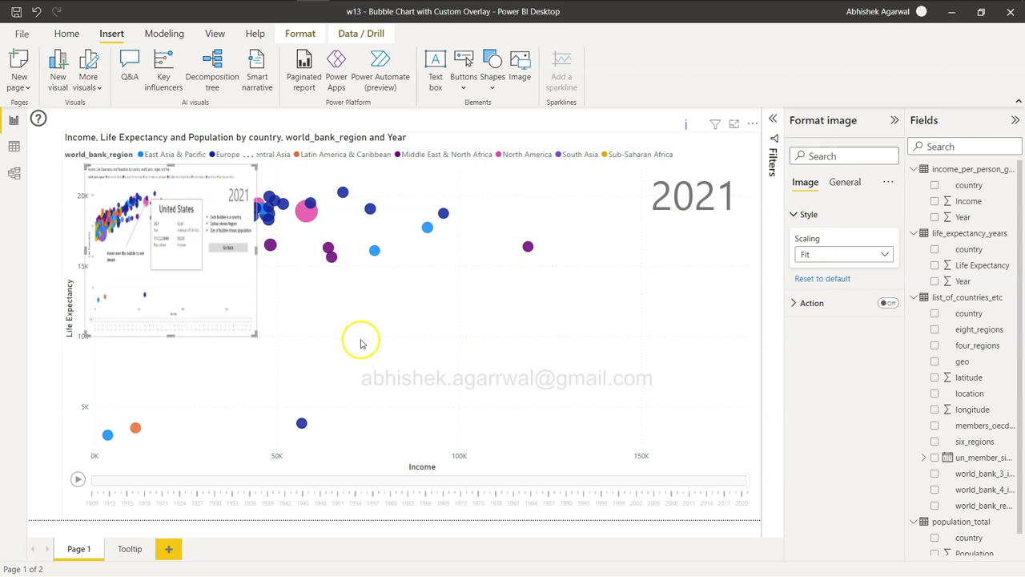
Move and stretch the image so it covers the entire bubble chart
left_click_drag(183, 268, 159, 234)
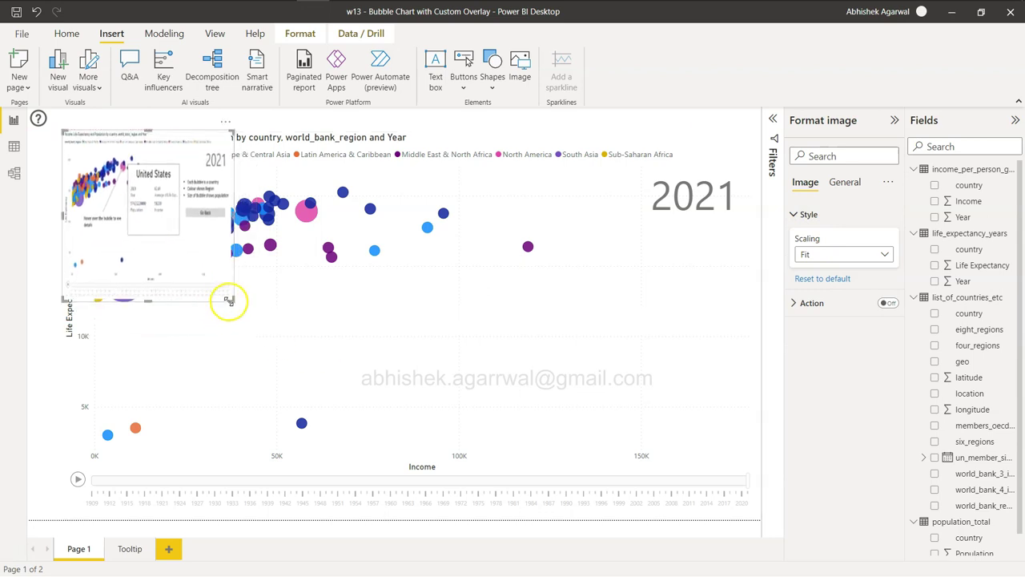
left_click_drag(231, 297, 453, 517)
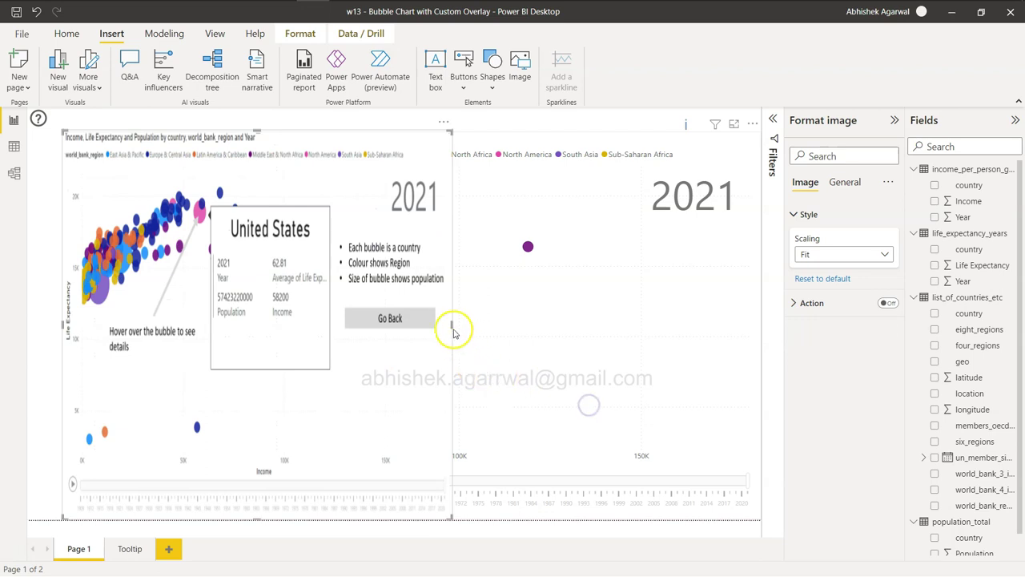
left_click_drag(452, 324, 761, 356)
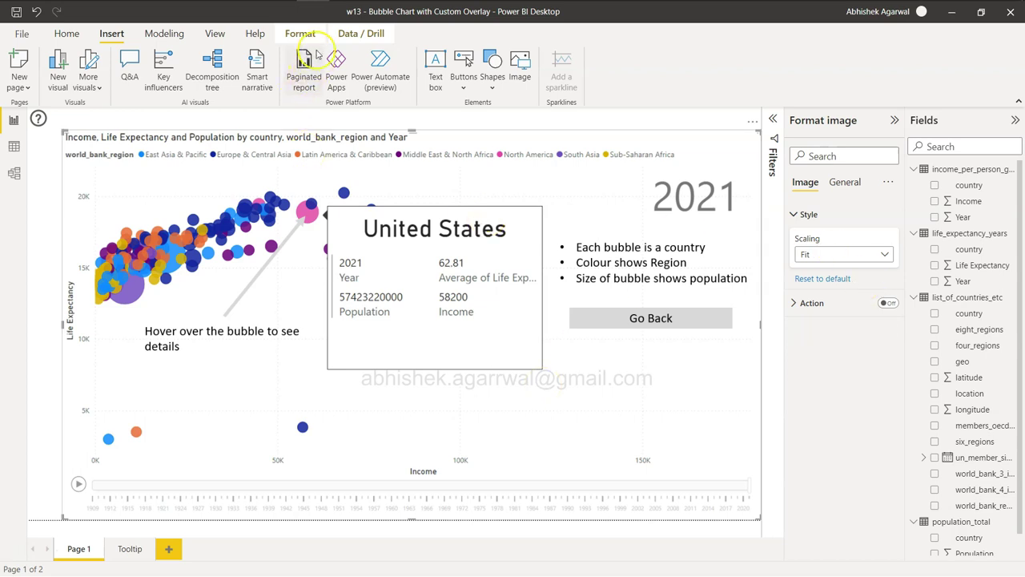
Show the Selection and Bookmarks panes, collapsing the image format settings and Fields list
left_click(213, 37)
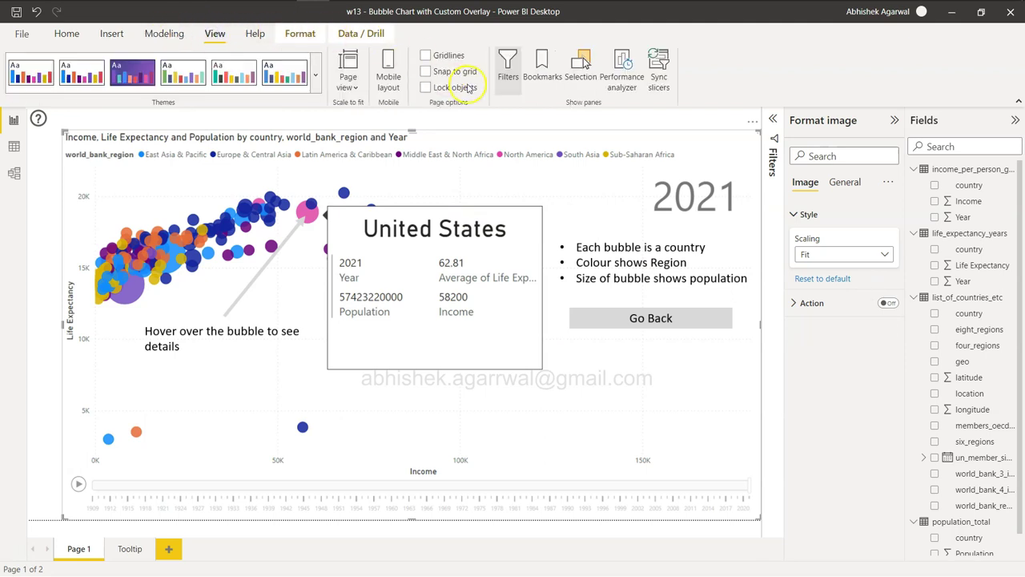
left_click(583, 64)
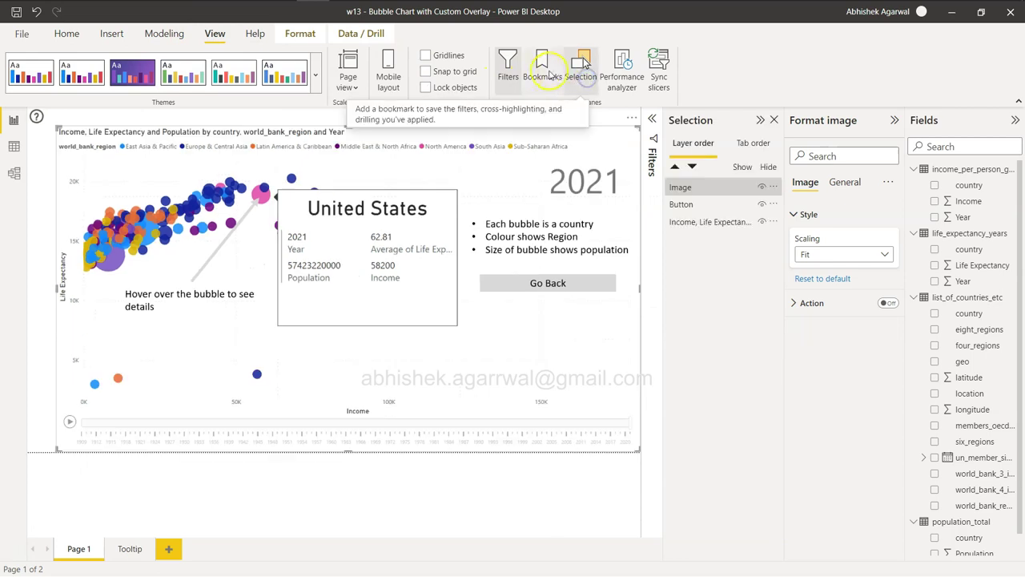
left_click(542, 71)
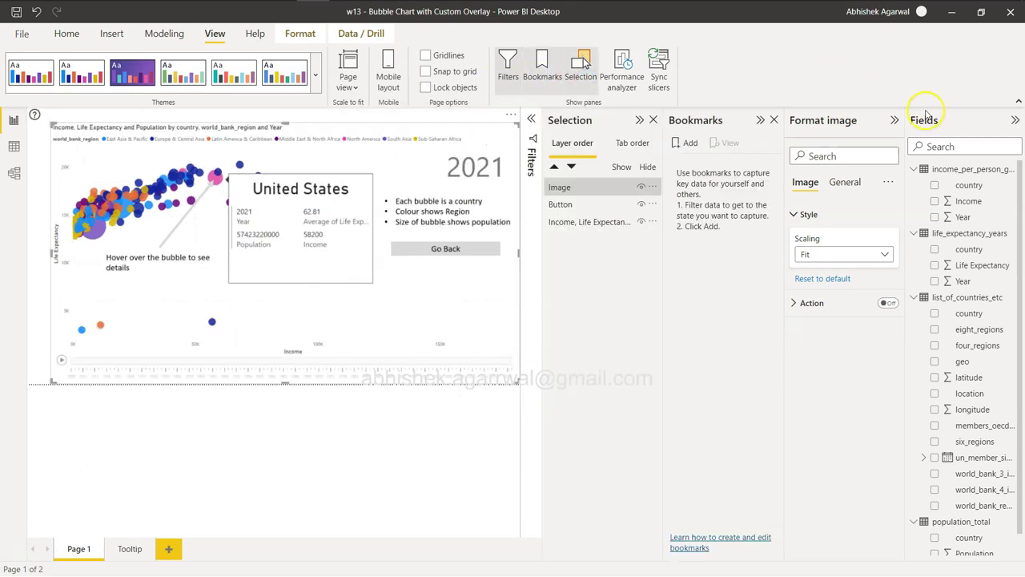
left_click(895, 120)
left_click(1015, 121)
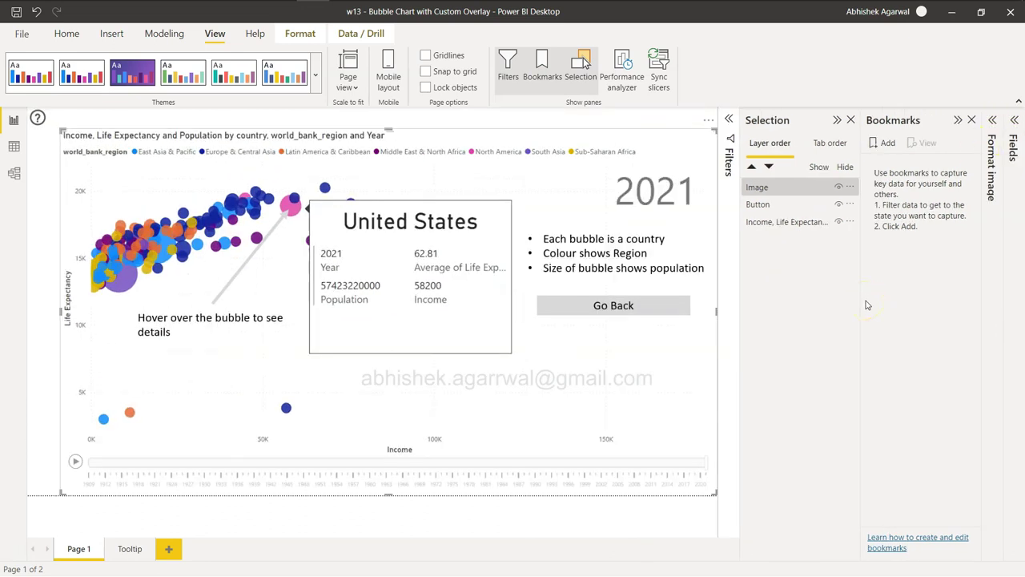
Add a bookmark of the current page and rename it Show Image
left_click(887, 144)
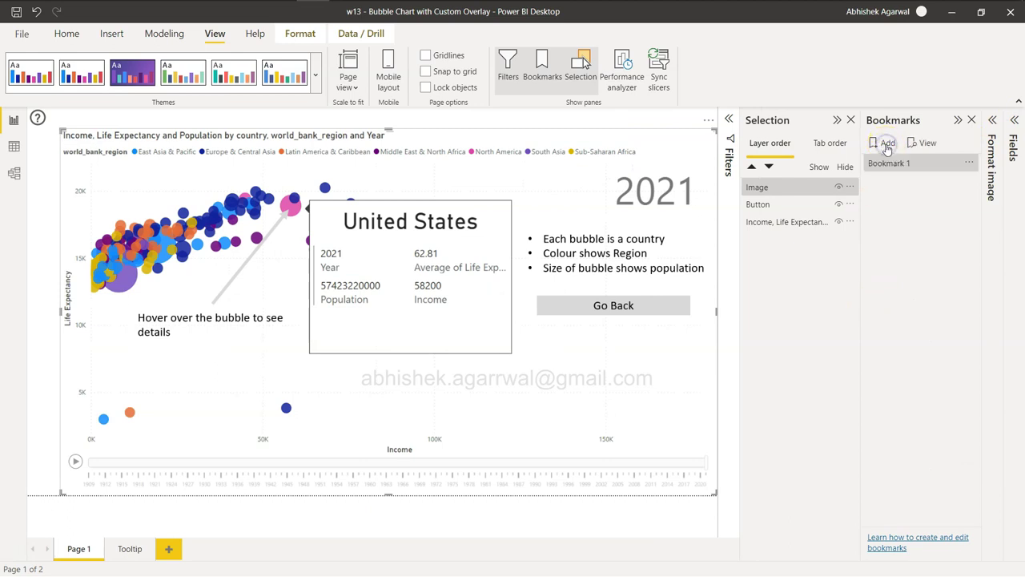
left_click(969, 162)
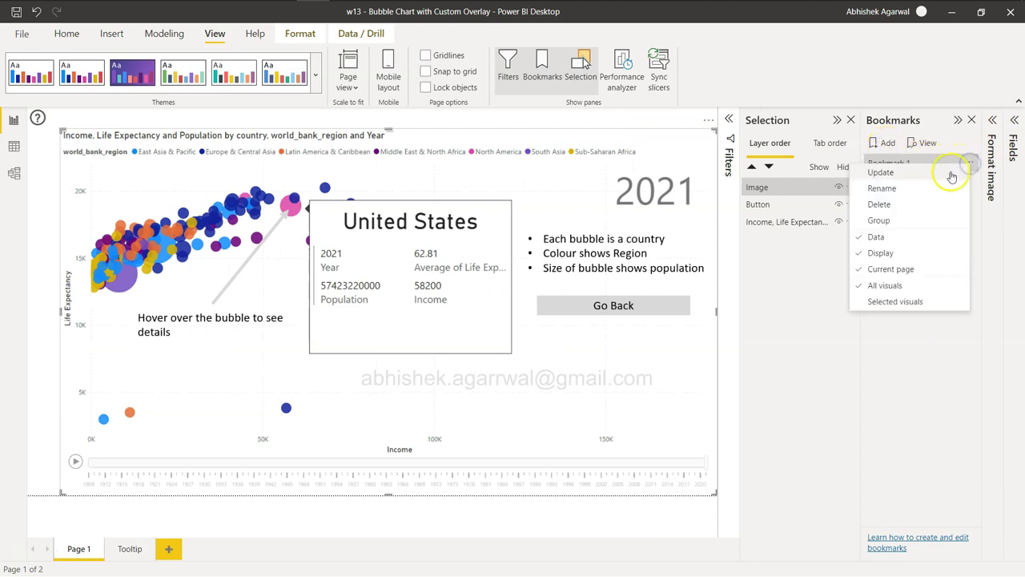
left_click(922, 189)
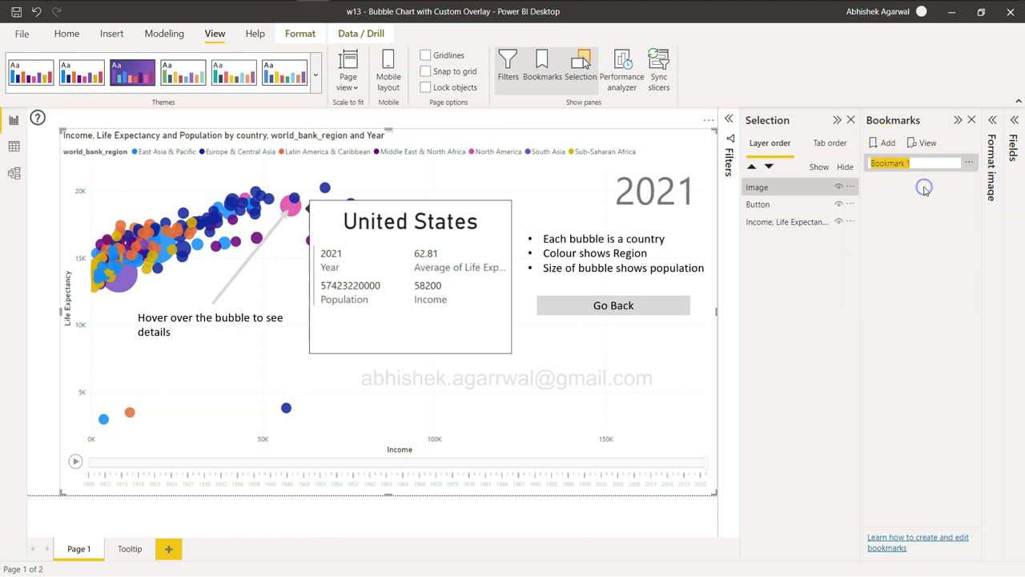
type("Show Image")
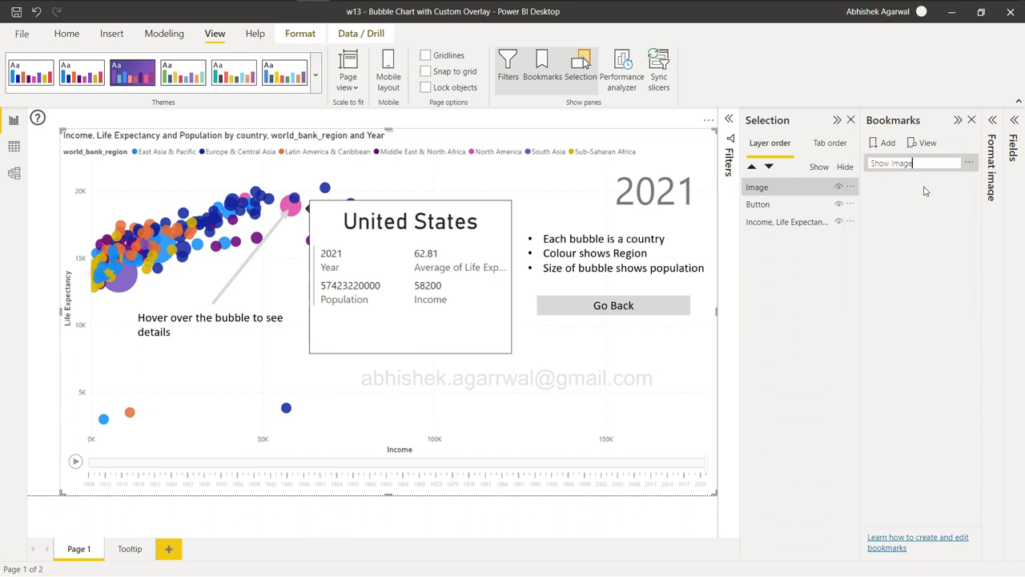
key("Return")
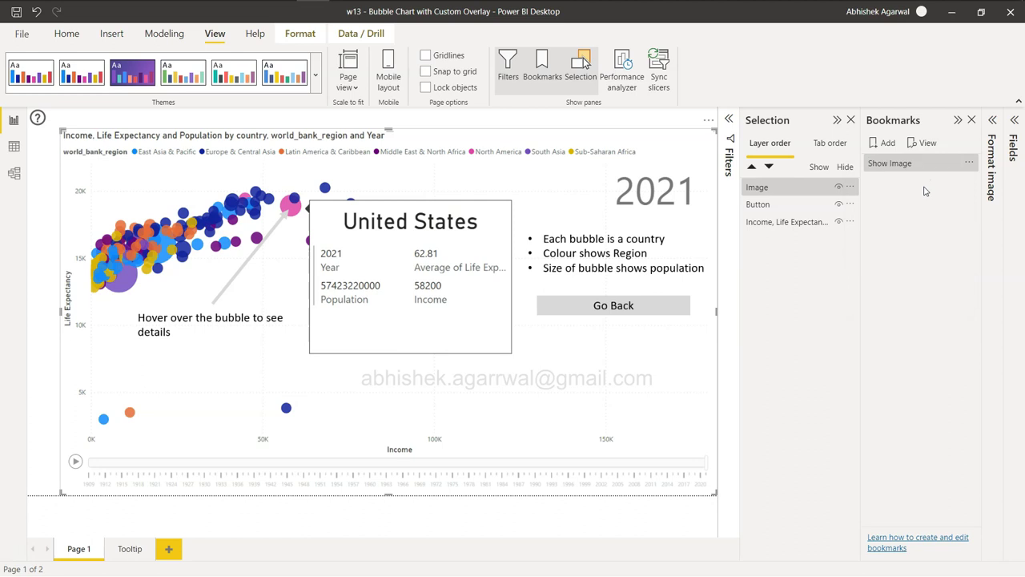
Hide the overview image, add a second bookmark, and rename it Hide Image
left_click(837, 187)
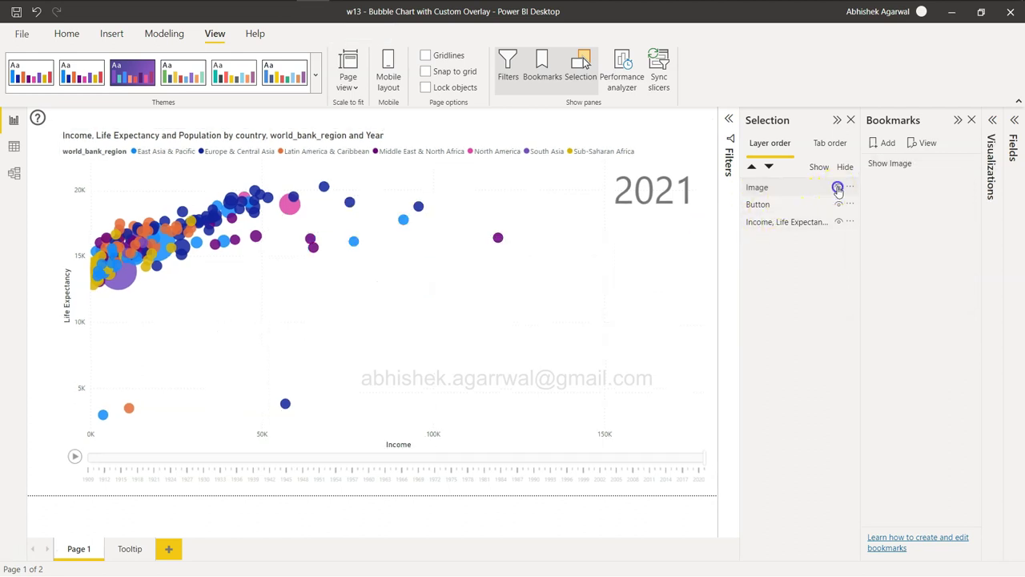
left_click(883, 148)
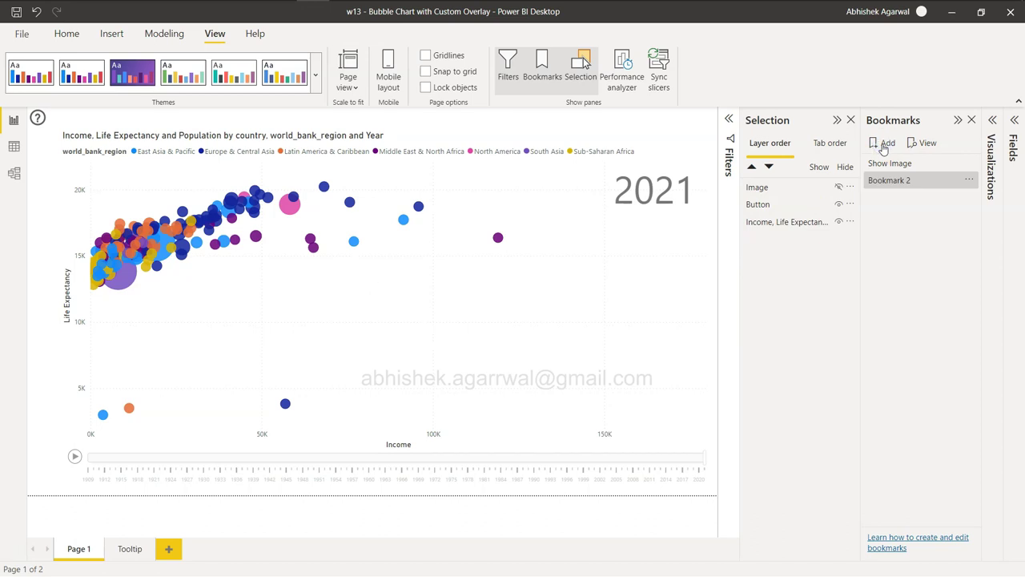
left_click(969, 179)
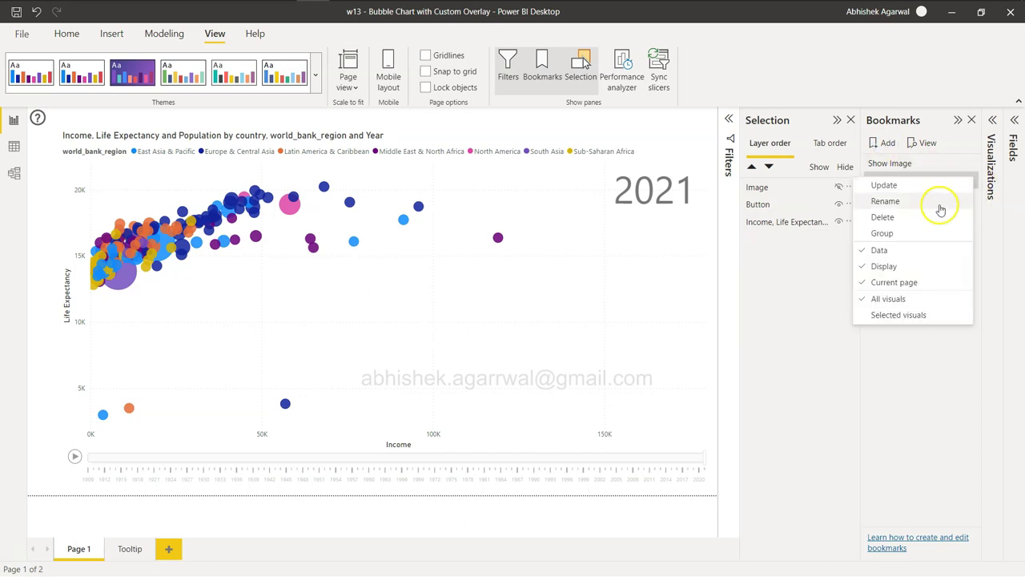
left_click(941, 209)
type("Hide Image")
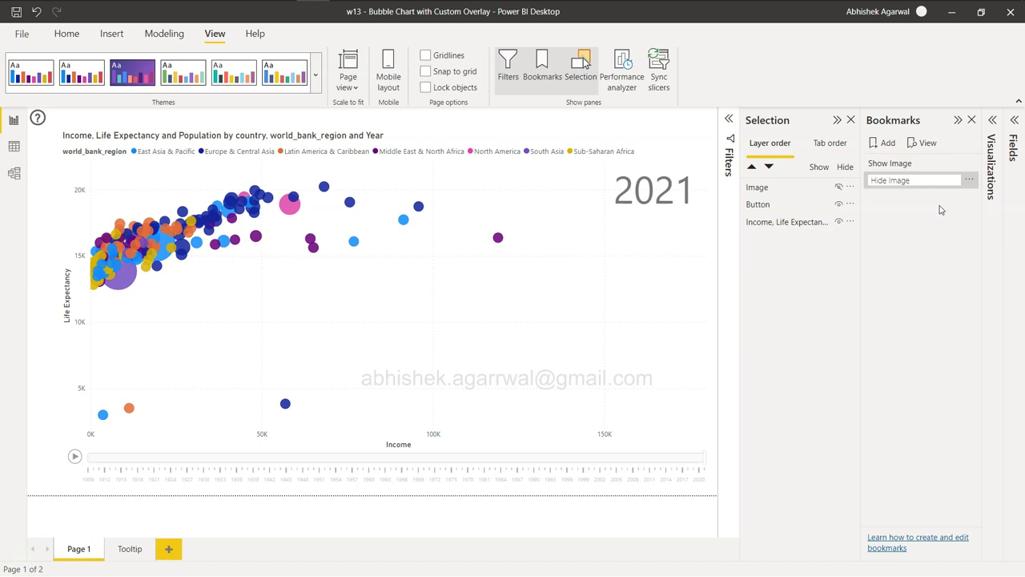
key("Return")
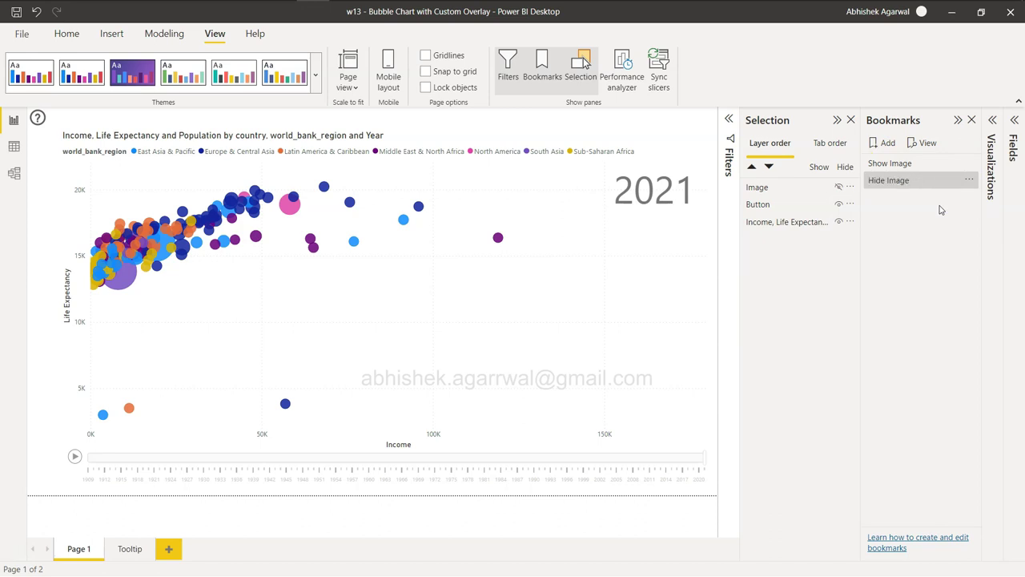
Close the Bookmarks and Selection panes
left_click(909, 271)
left_click(971, 120)
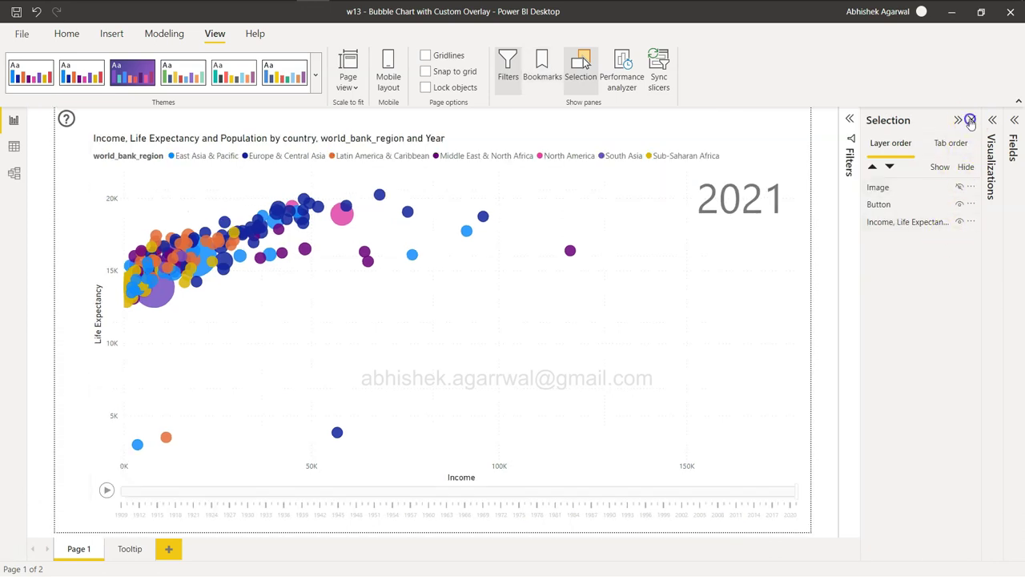
left_click(970, 120)
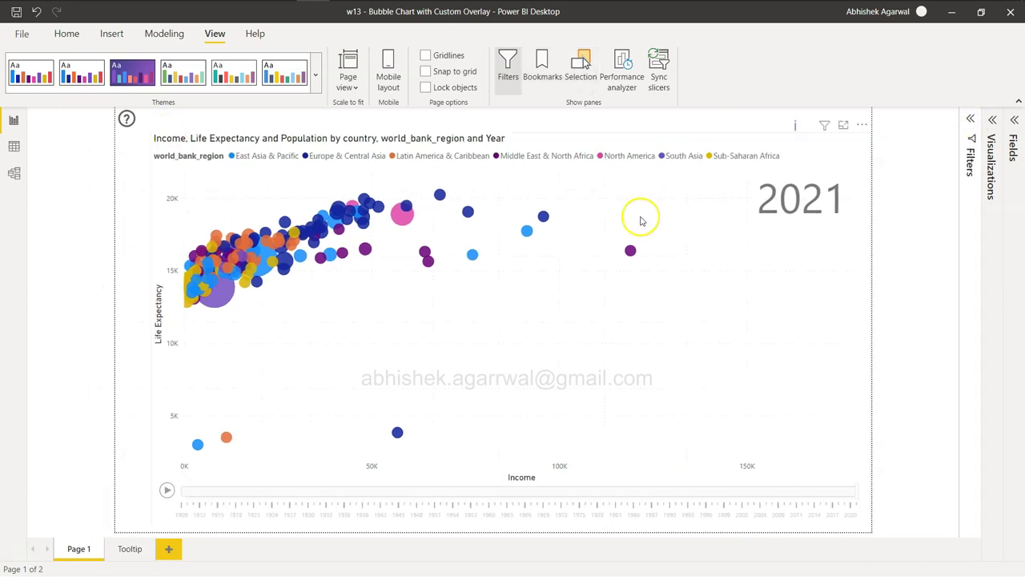
Give the ? help button a Bookmark action for Show Image and test that it reveals the overlay
left_click(993, 121)
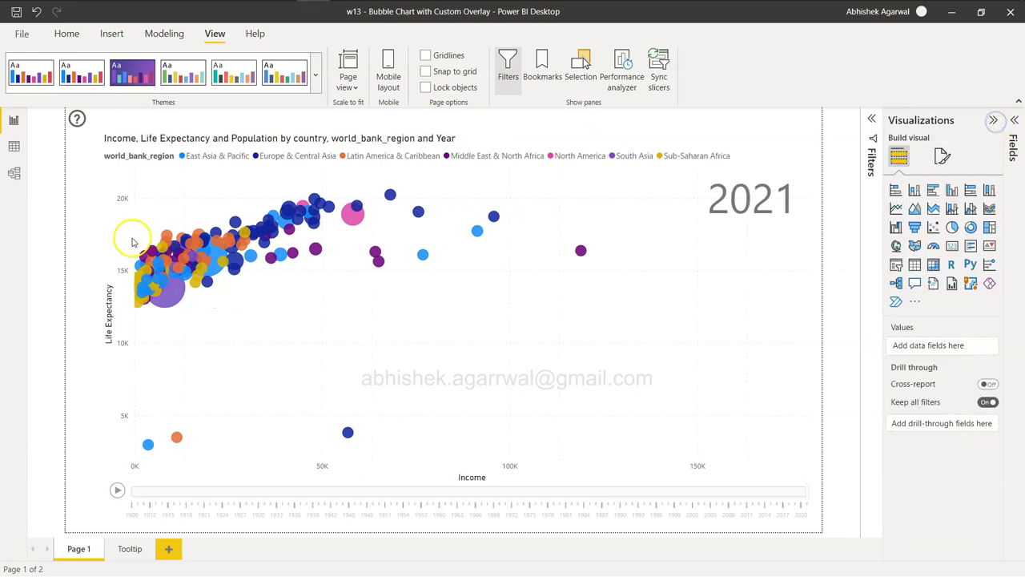
left_click(77, 118)
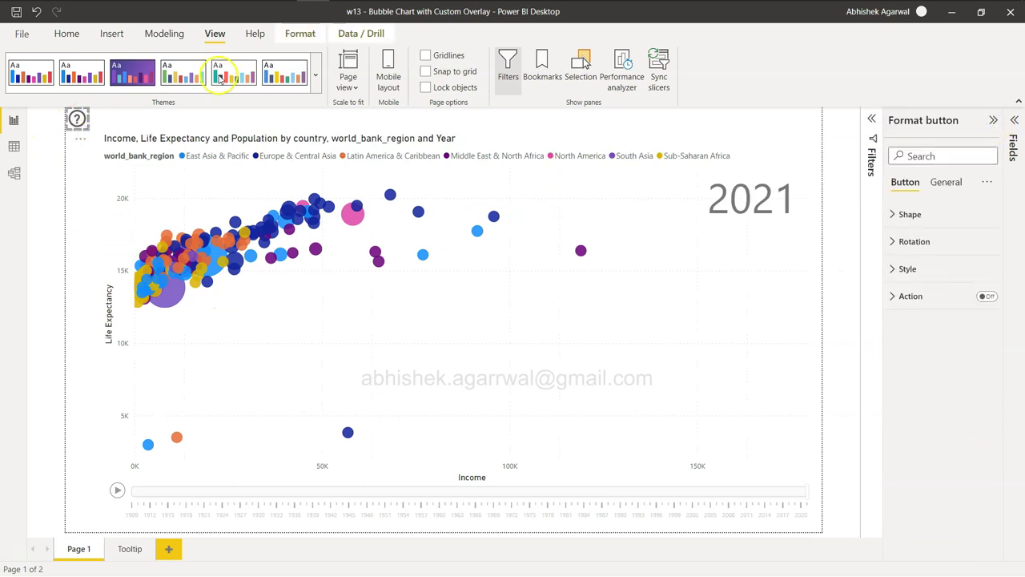
left_click(986, 295)
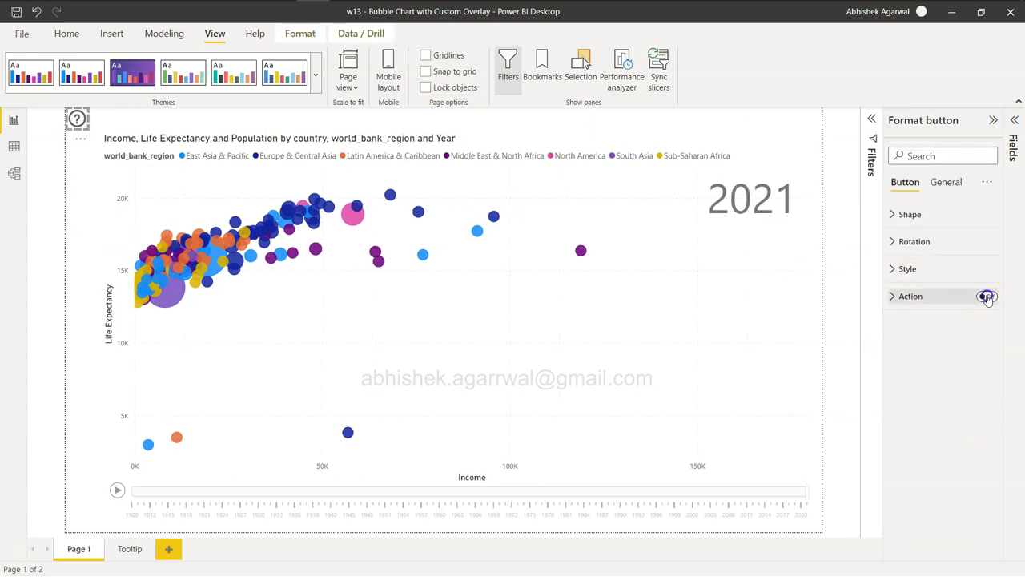
left_click(920, 298)
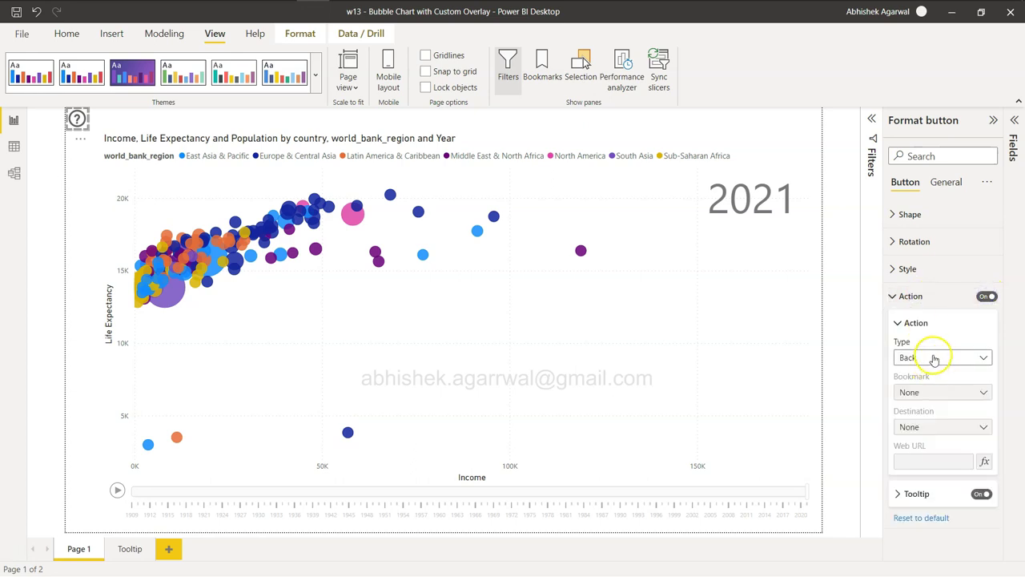
left_click(933, 357)
left_click(934, 389)
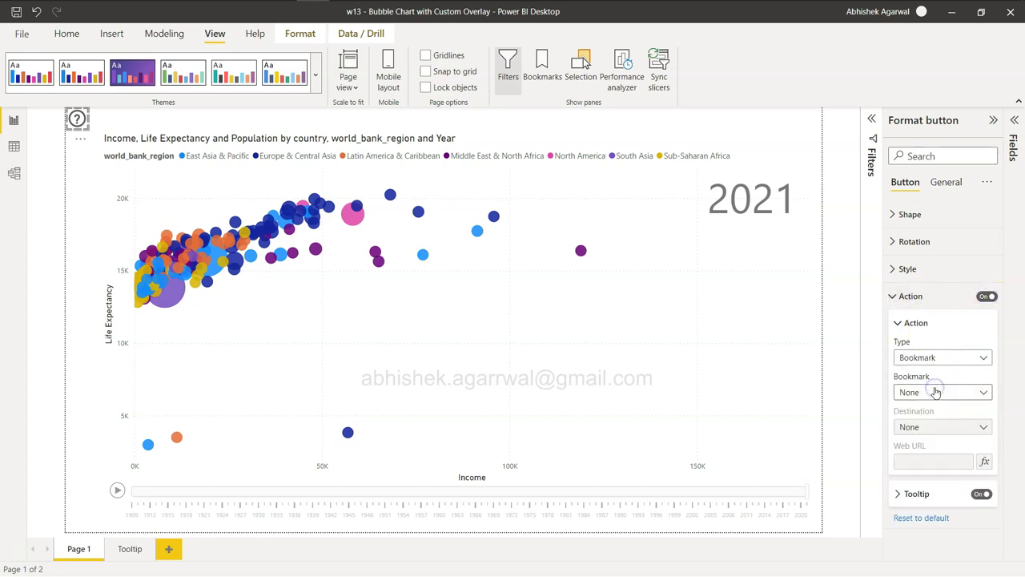
left_click(935, 391)
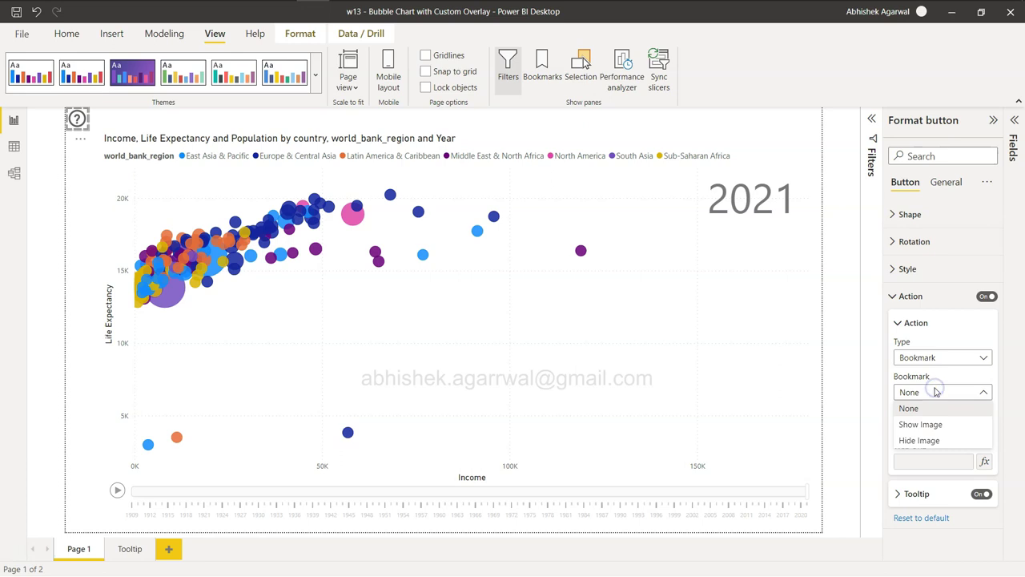
left_click(938, 427)
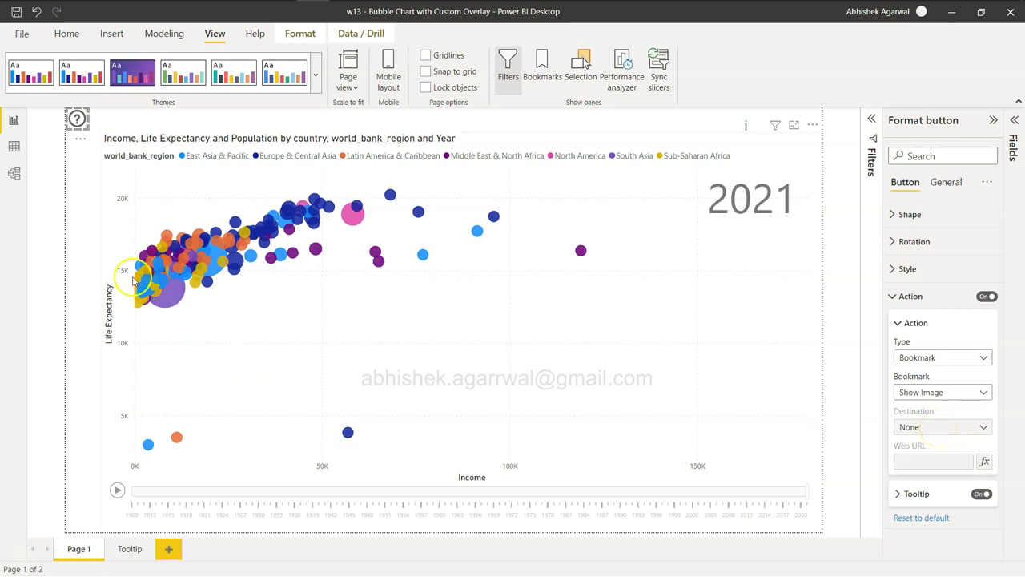
left_click(78, 120, "ctrl")
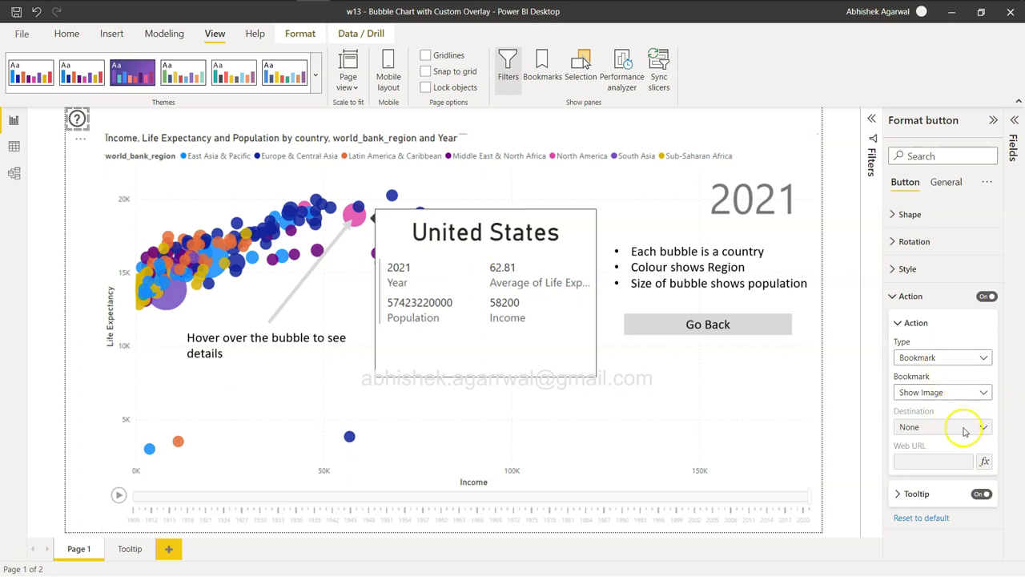
left_click(895, 297)
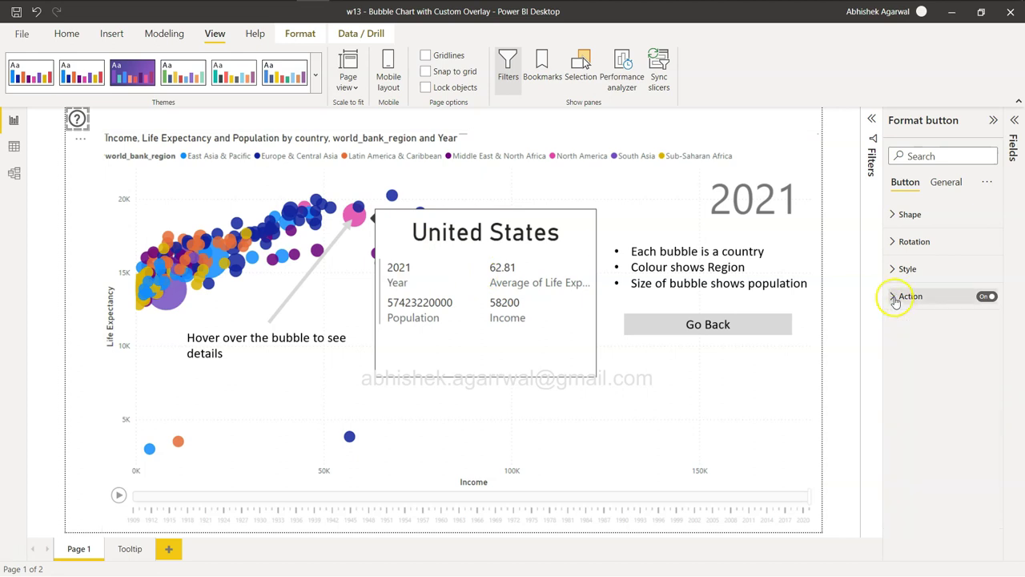
Turn on a Bookmark action for the overview image, set to Hide Image
left_click(652, 247)
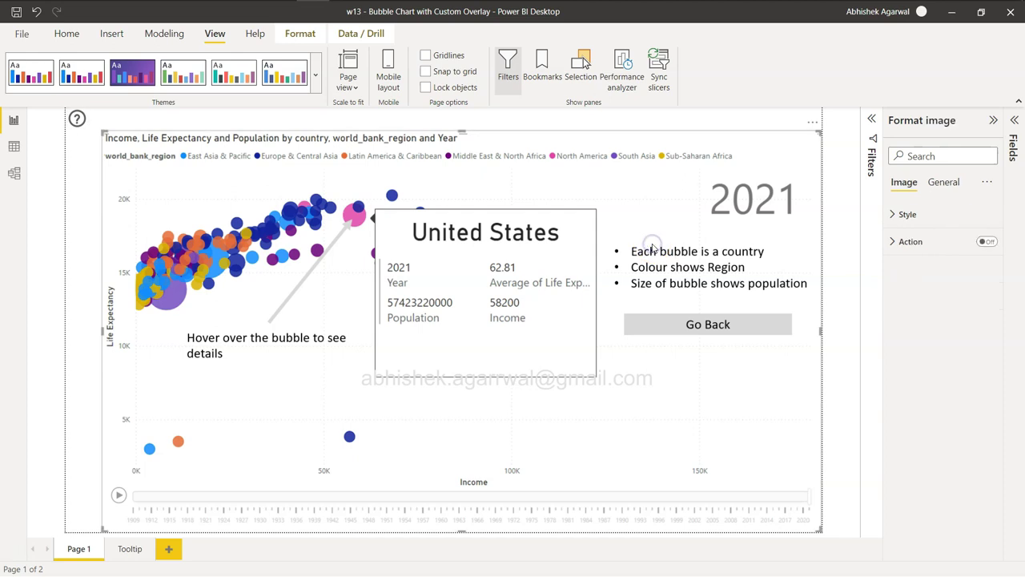
left_click(988, 242)
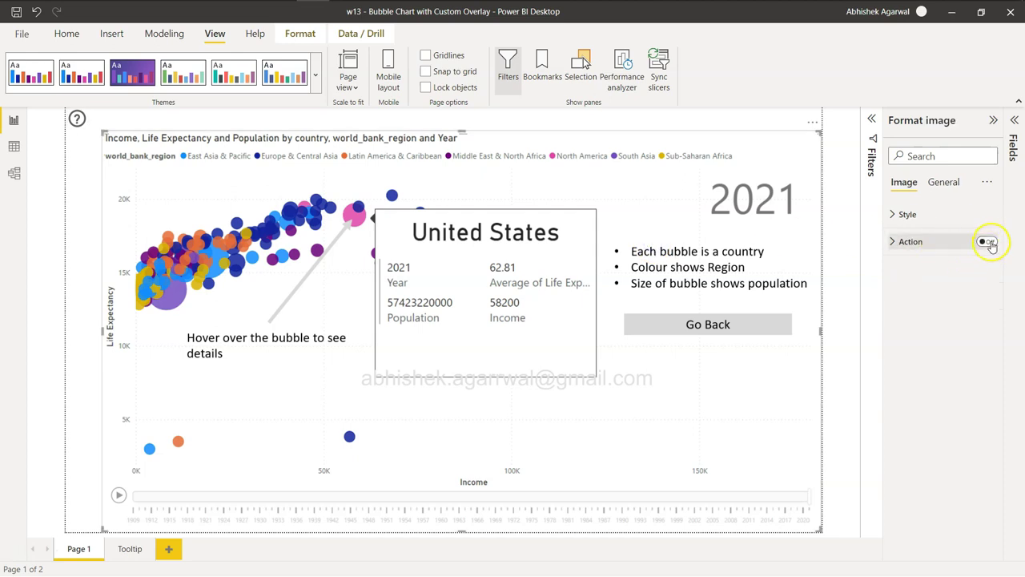
left_click(895, 241)
left_click(928, 302)
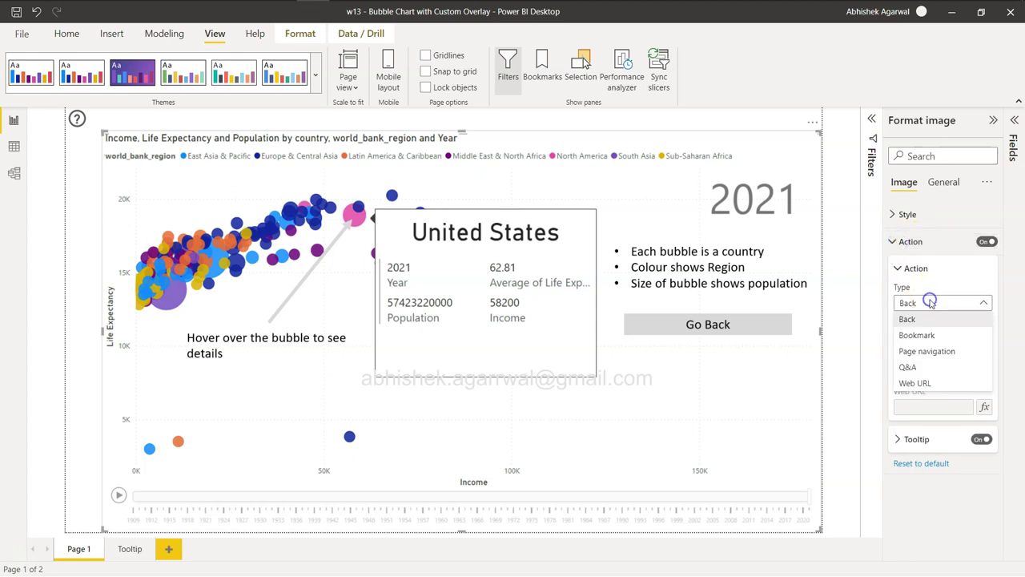
left_click(929, 336)
left_click(930, 340)
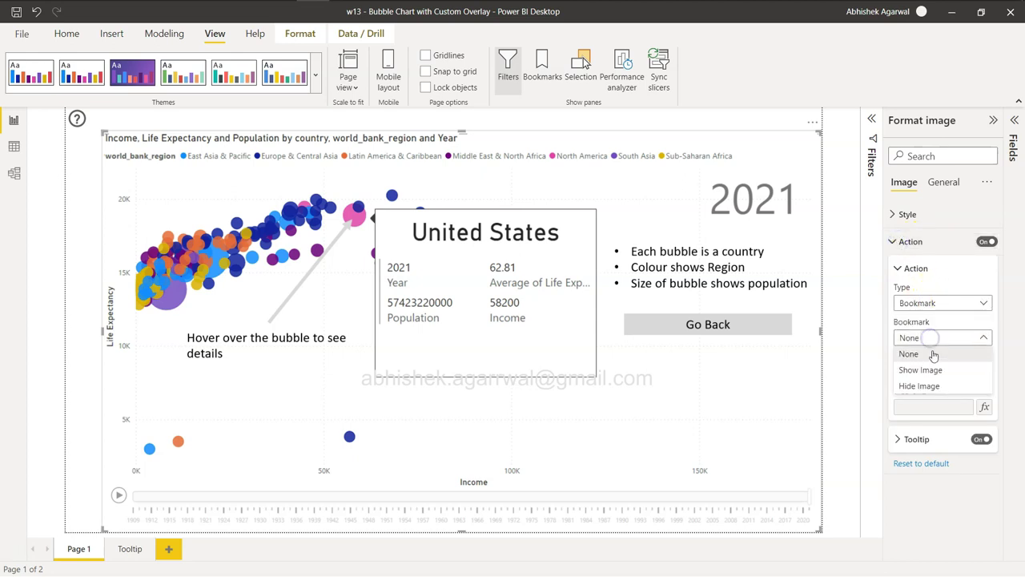
left_click(937, 388)
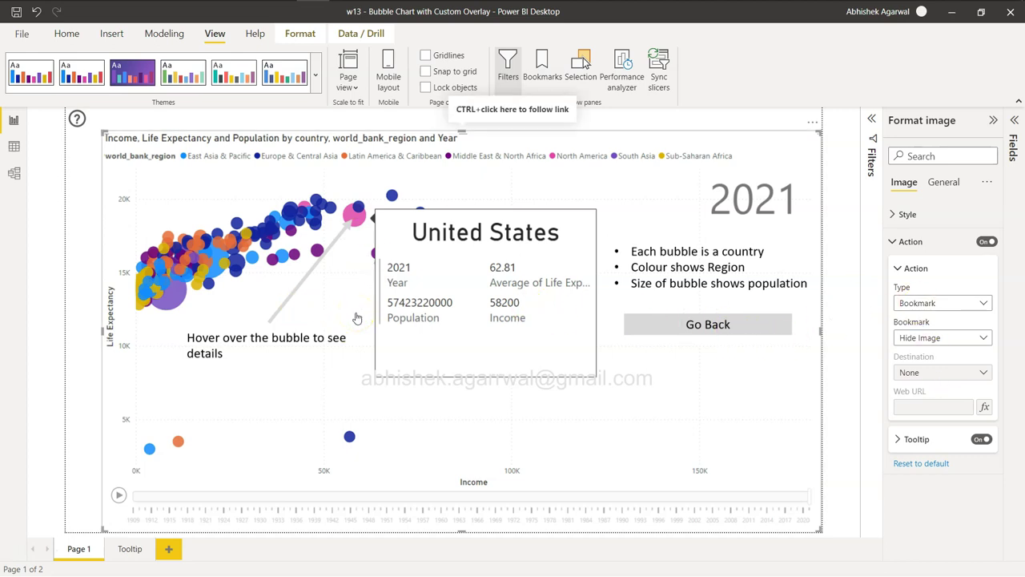
Test toggling the overlay: the help button shows it, clicking the image hides it
left_click(710, 331)
left_click(709, 328, "ctrl")
left_click(368, 259)
left_click(114, 274)
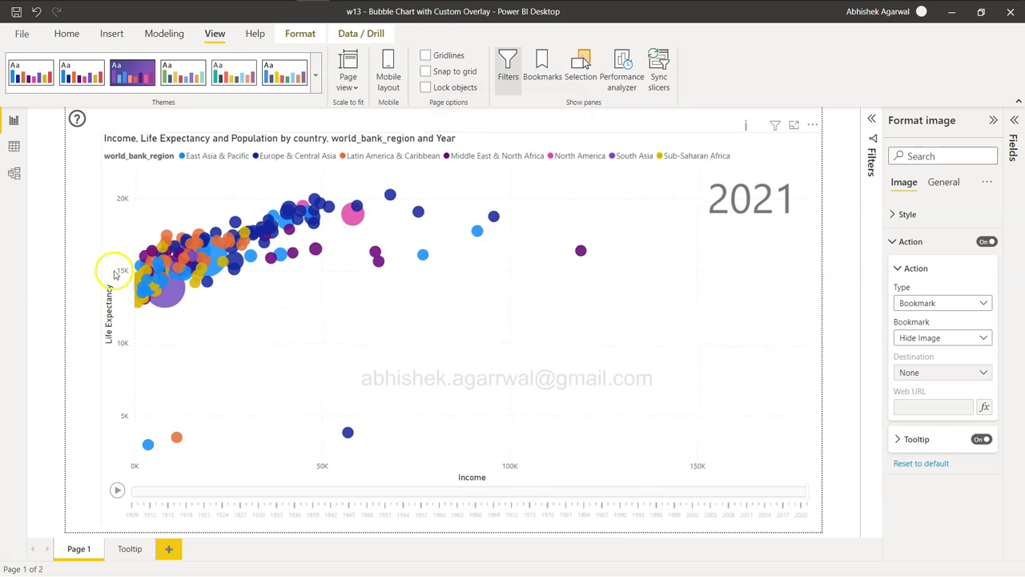
left_click(77, 119, "ctrl")
left_click(442, 265)
left_click(493, 297, "ctrl")
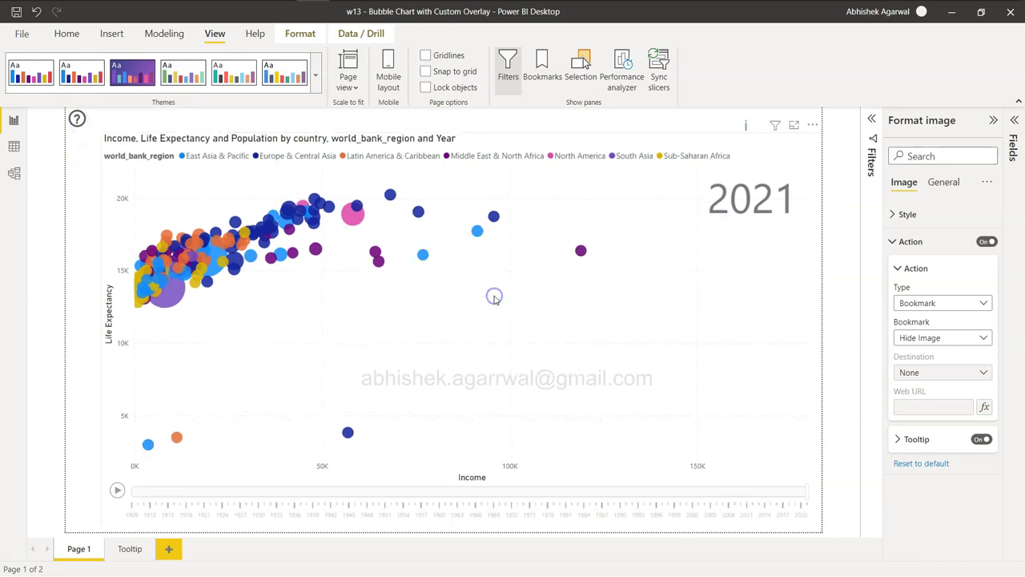
left_click(78, 120, "ctrl")
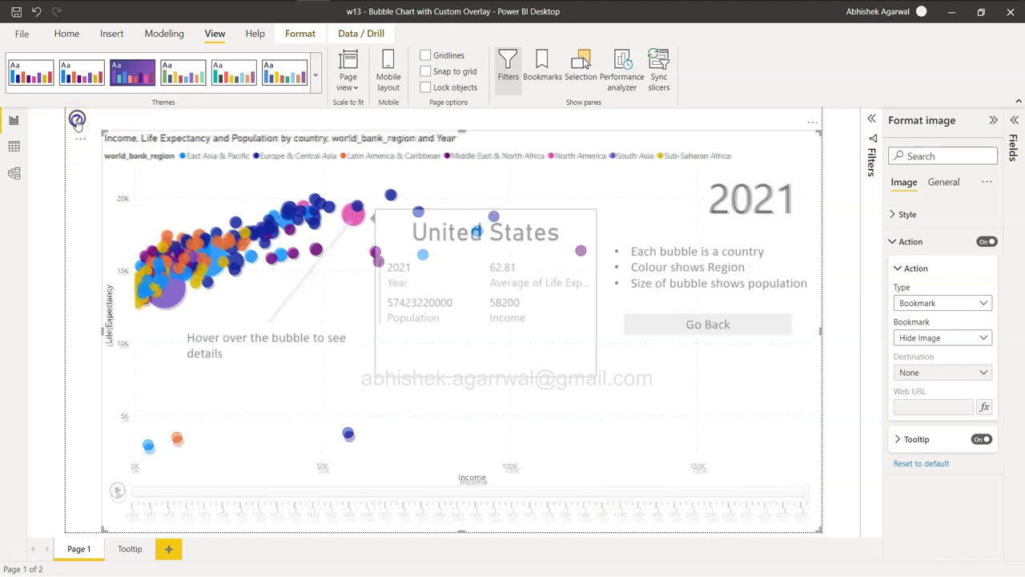
left_click(696, 326, "ctrl")
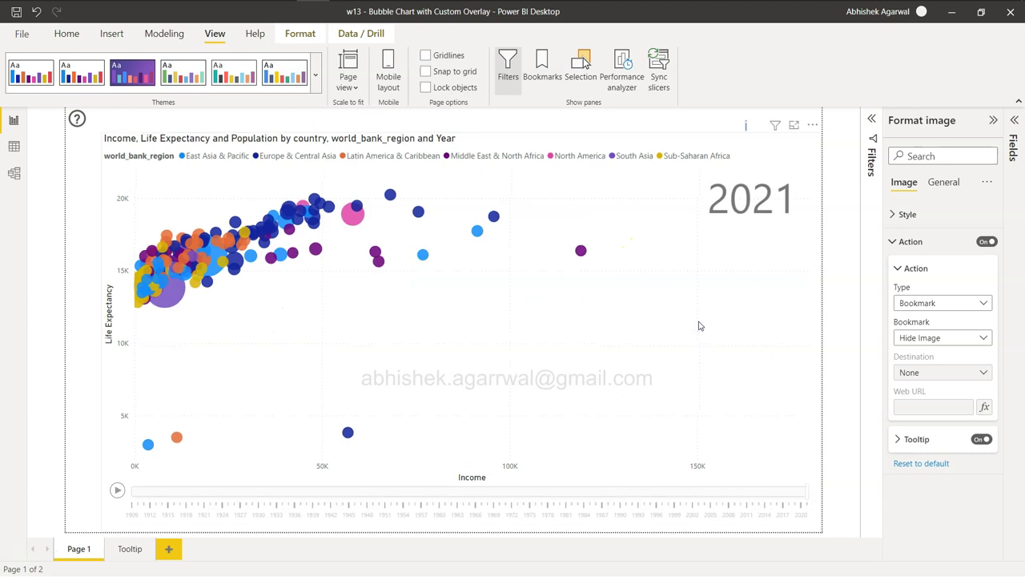
left_click(892, 241)
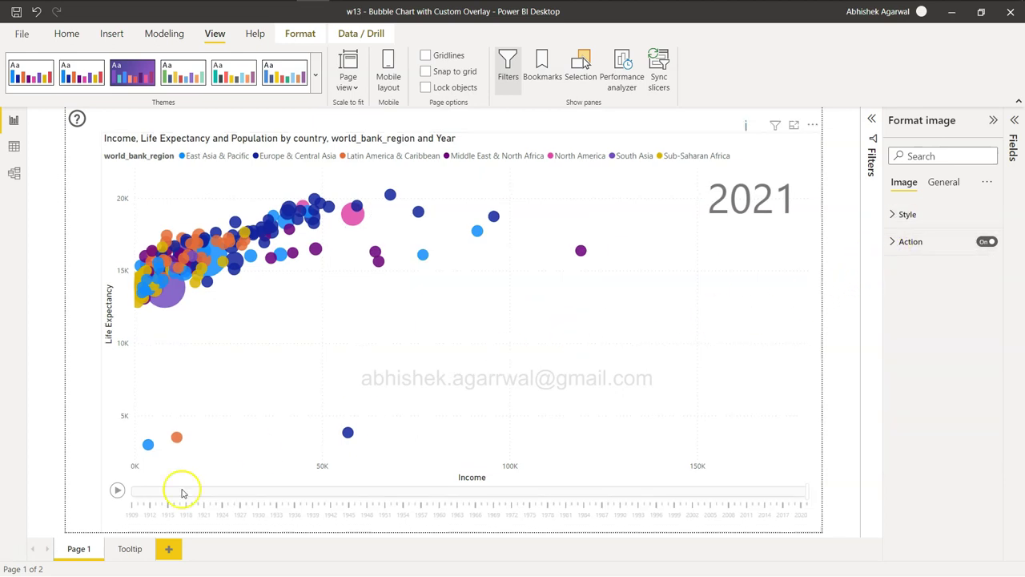
Start the bubble chart's play-axis animation so it steps through the years from 1909
left_click(117, 490)
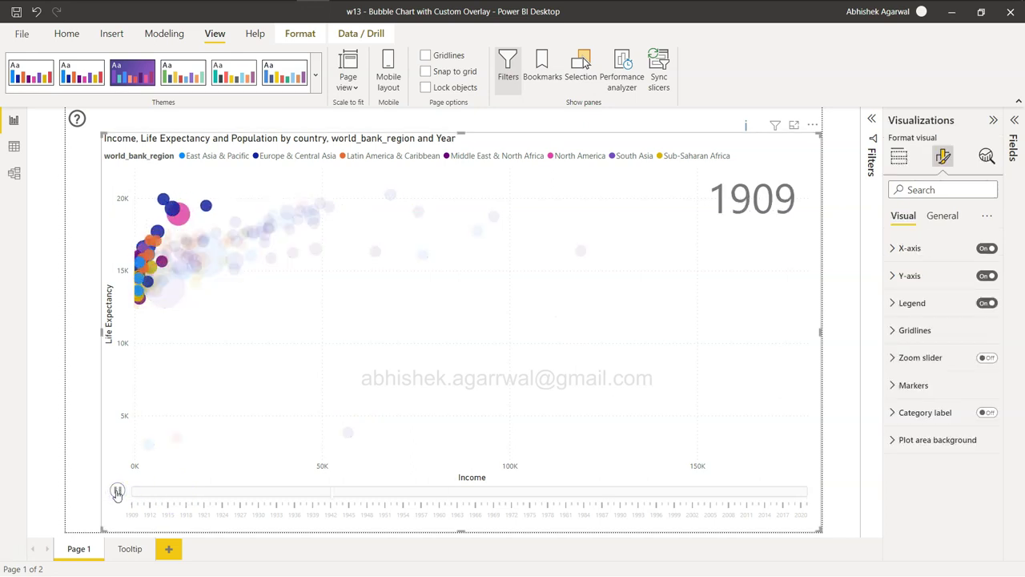